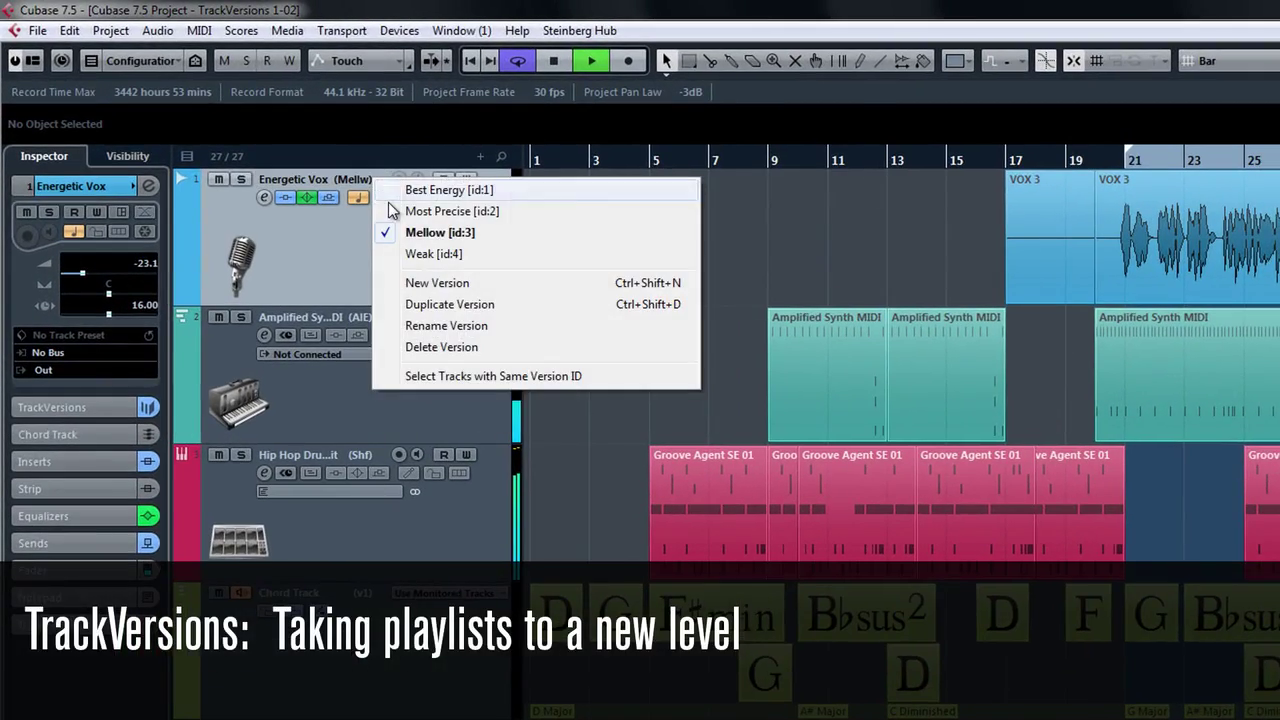
Try Energetic Vox's Most Precise and Mellow versions and Amplified Synth's Straight Ahead version
{"action": "left_click", "coordinate": [270, 142]}
{"action": "left_click", "coordinate": [381, 180]}
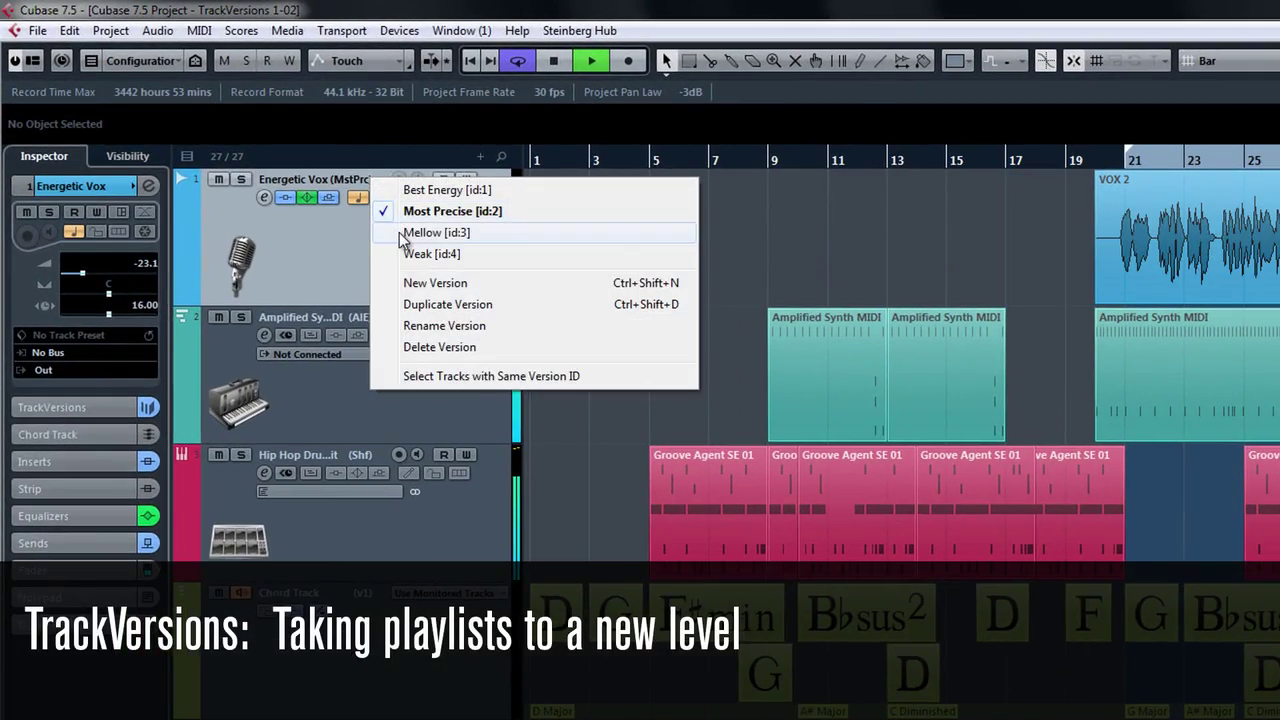
{"action": "left_click", "coordinate": [403, 232]}
{"action": "left_click", "coordinate": [383, 317]}
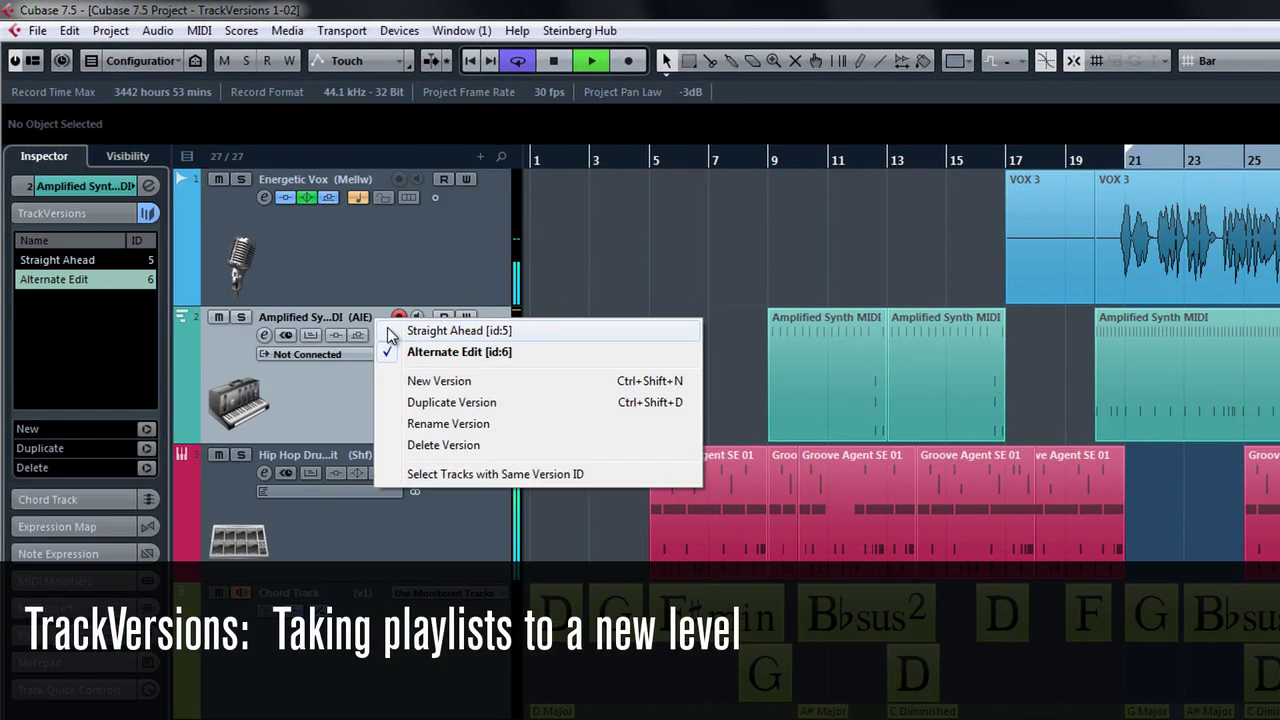
{"action": "left_click", "coordinate": [387, 327]}
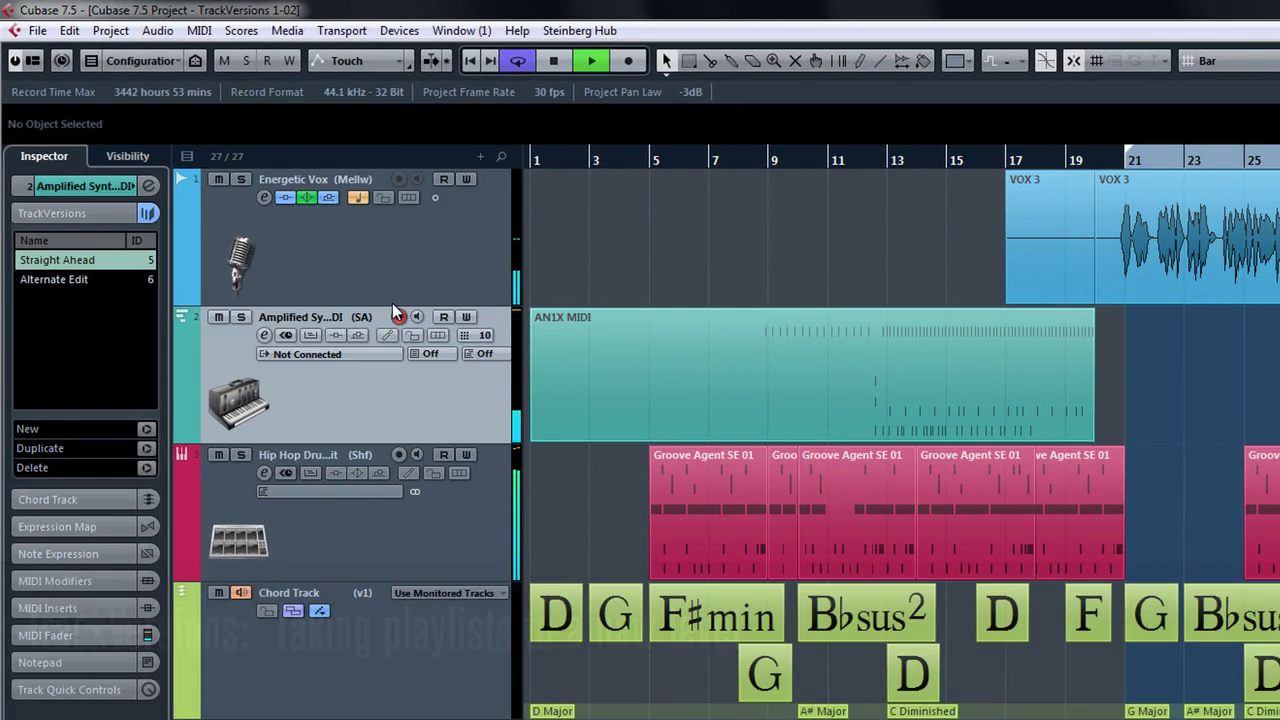
Select the Energetic Vox, Amplified Synth, Chord, Tempo and Signature tracks in turn to inspect them
{"action": "left_click", "coordinate": [373, 259]}
{"action": "left_click", "coordinate": [361, 394]}
{"action": "left_click", "coordinate": [348, 655]}
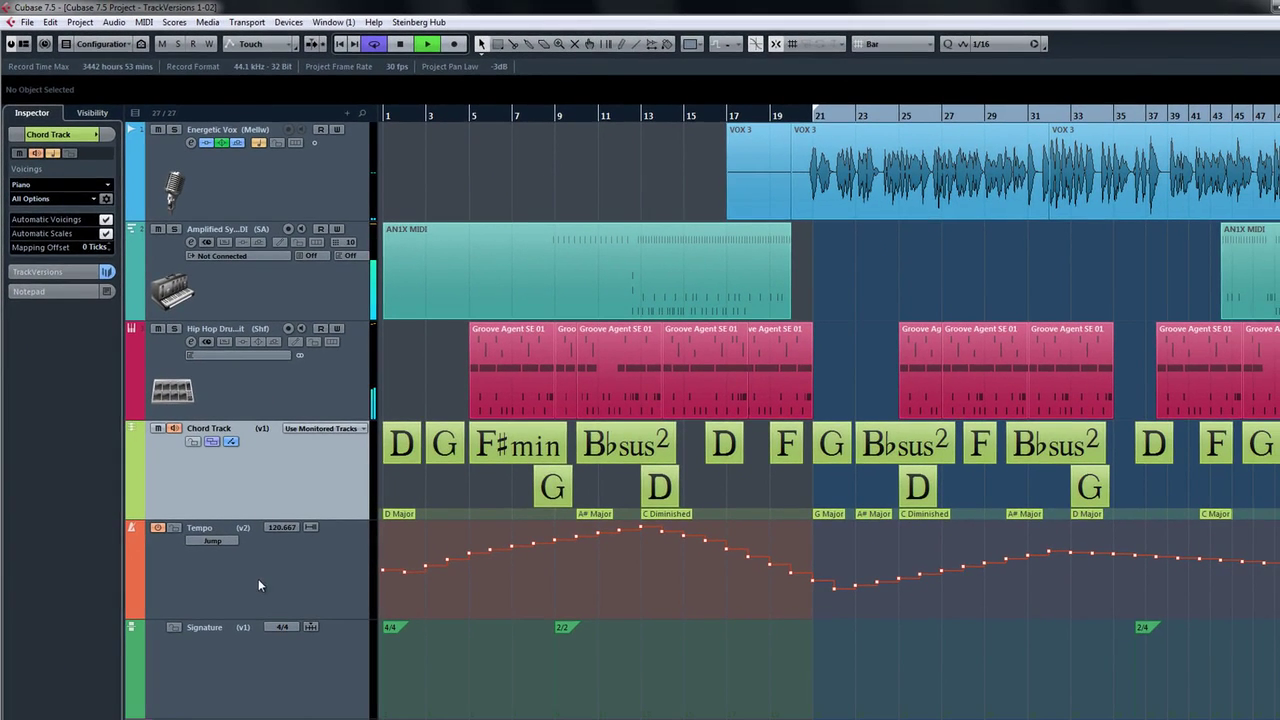
{"action": "left_click", "coordinate": [258, 585]}
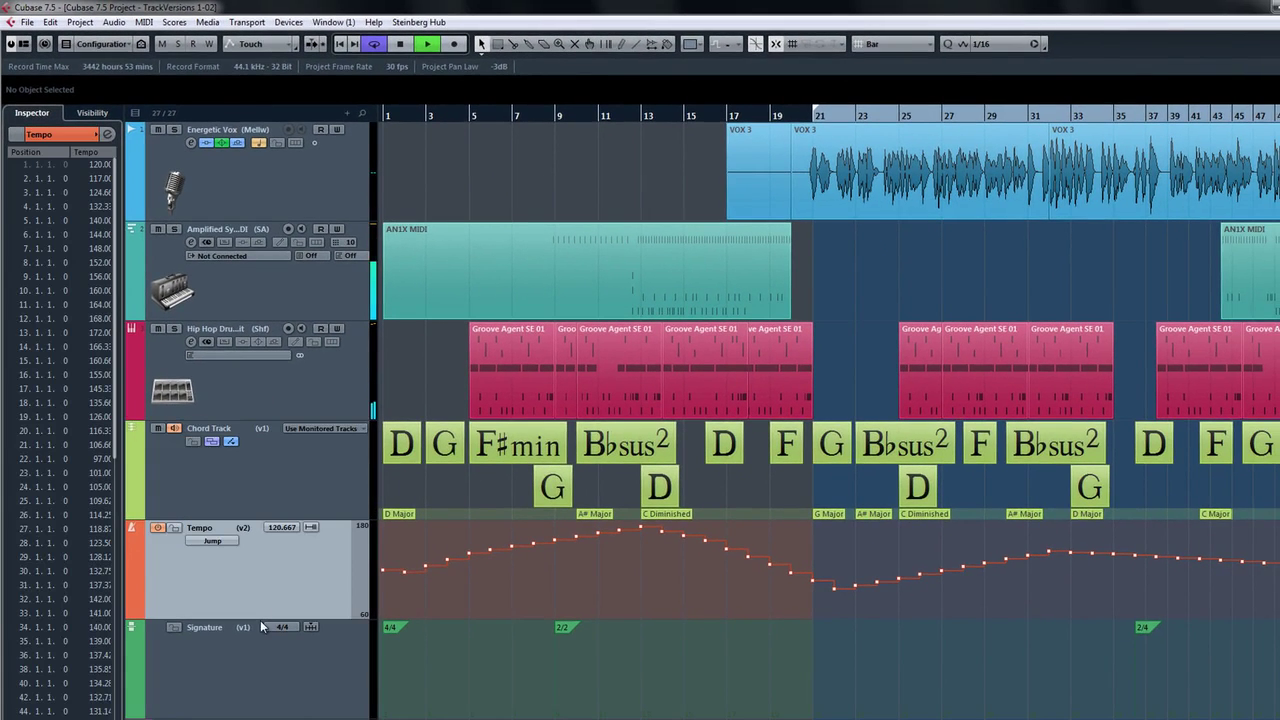
{"action": "left_click", "coordinate": [247, 669]}
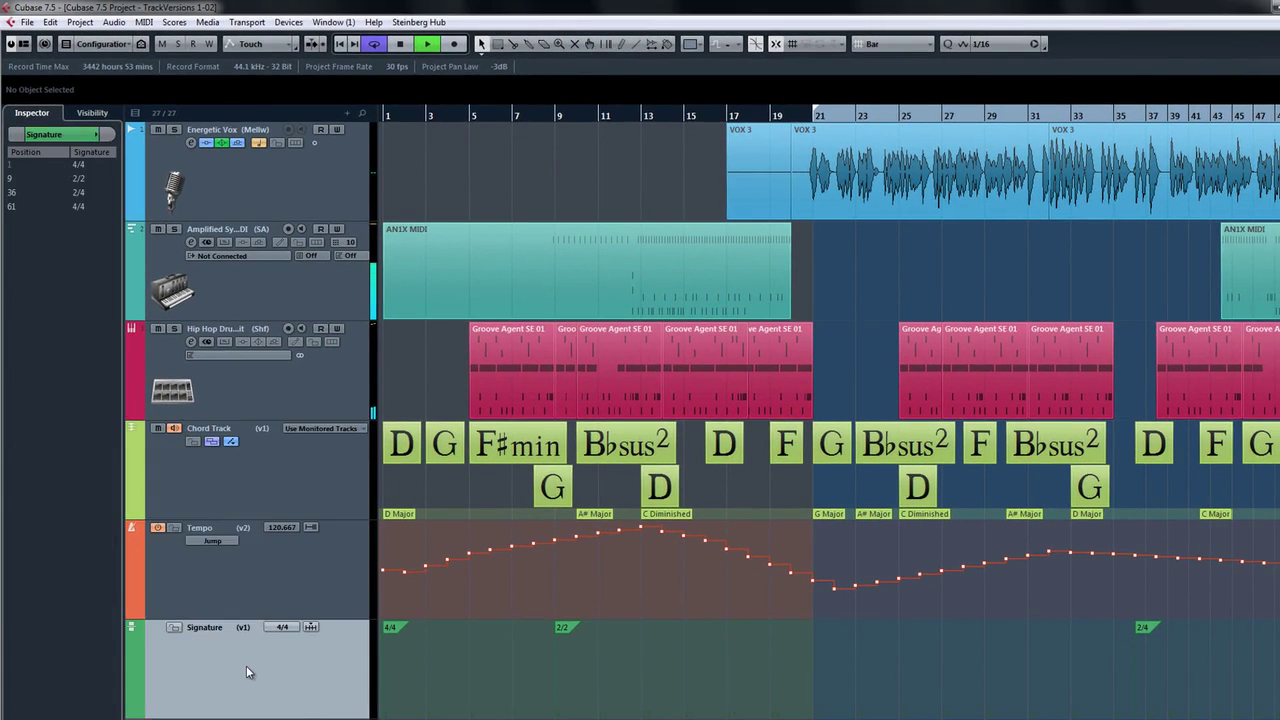
Switch Energetic Vox to Most Precise, then to its Weak version
{"action": "left_click", "coordinate": [297, 189]}
{"action": "left_click", "coordinate": [278, 133]}
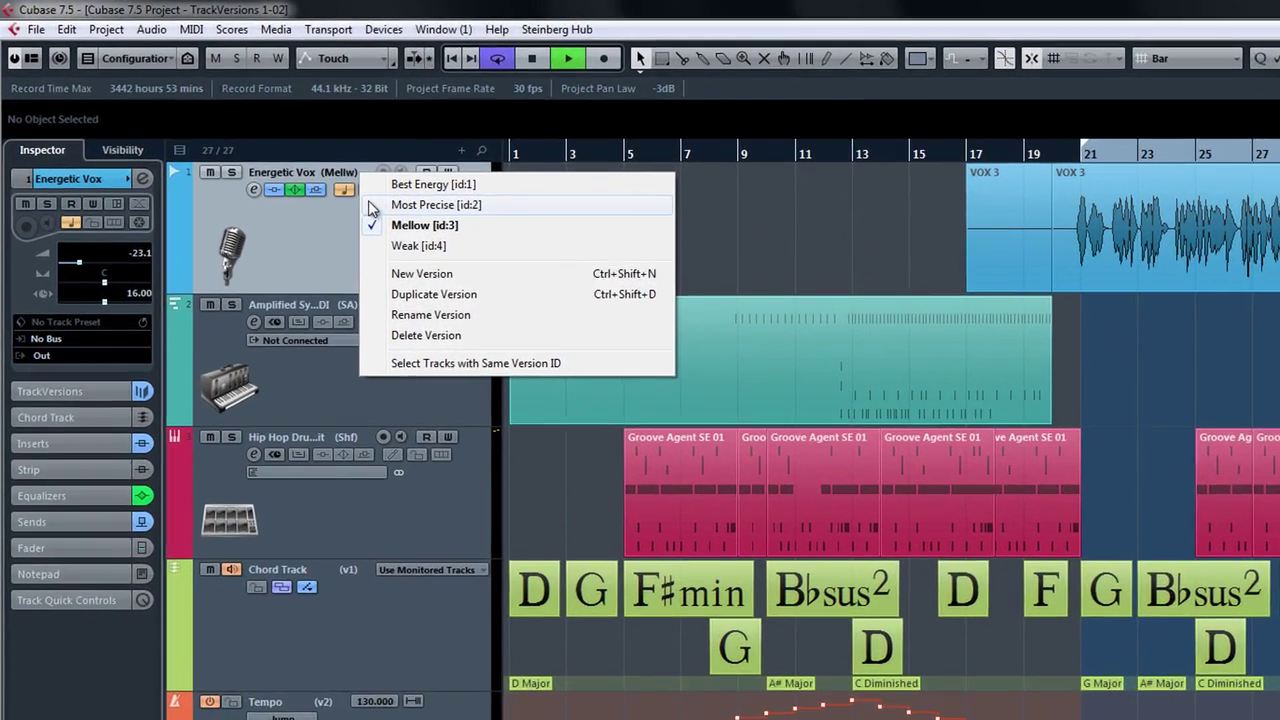
{"action": "left_click", "coordinate": [297, 153]}
{"action": "left_click", "coordinate": [390, 190]}
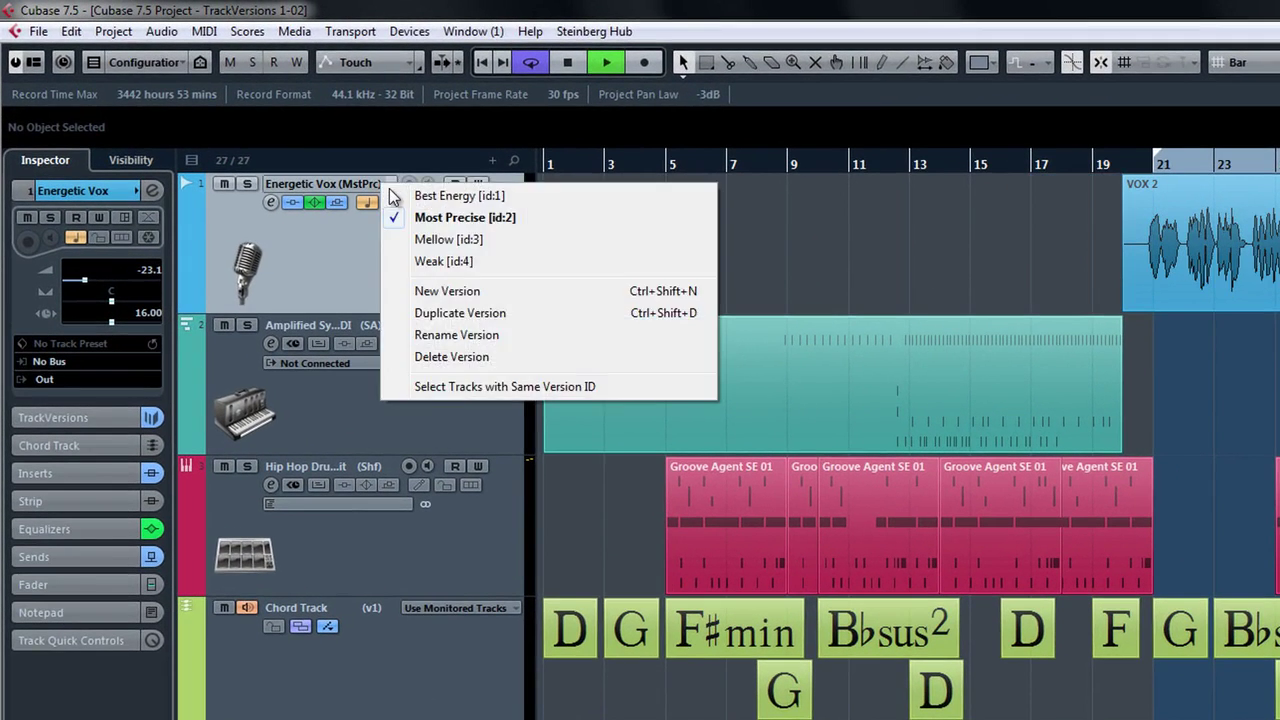
{"action": "left_click", "coordinate": [408, 258]}
Switch Amplified Synth to its Alternate Edit version and bring up the Chord Track's versions
{"action": "left_click", "coordinate": [415, 423]}
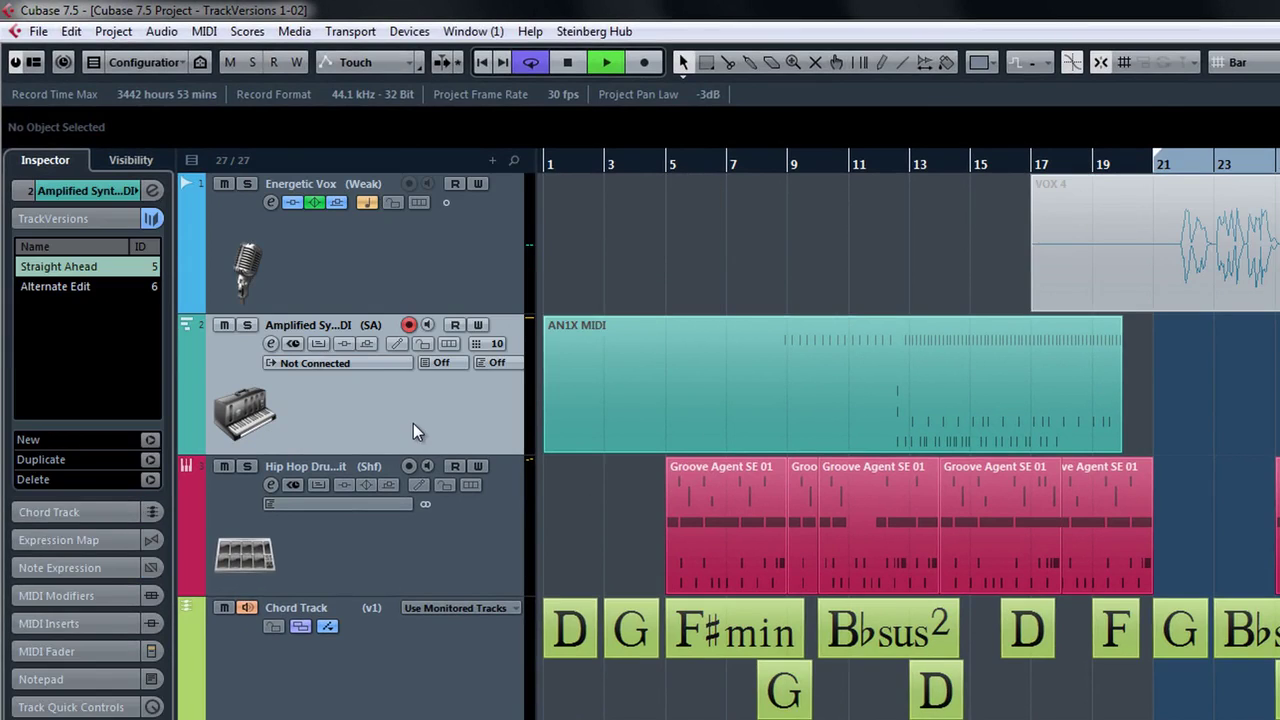
{"action": "left_click", "coordinate": [390, 326]}
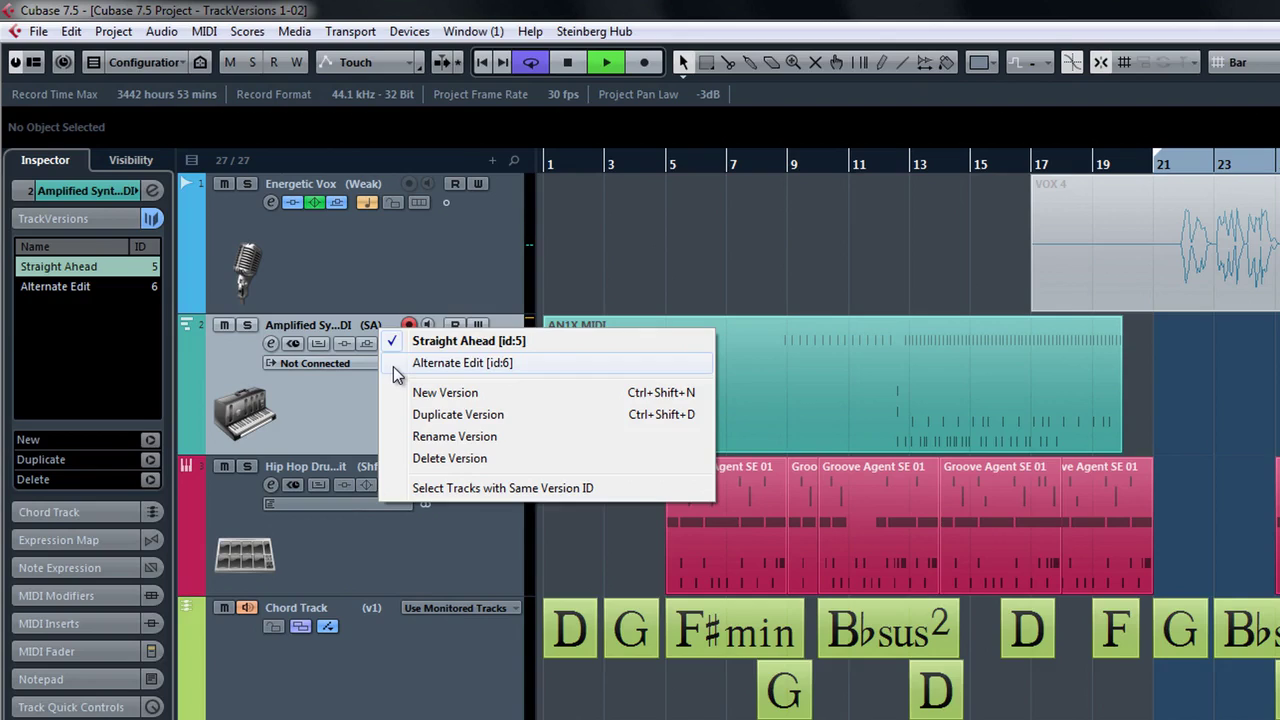
{"action": "left_click", "coordinate": [393, 366]}
{"action": "left_click", "coordinate": [391, 605]}
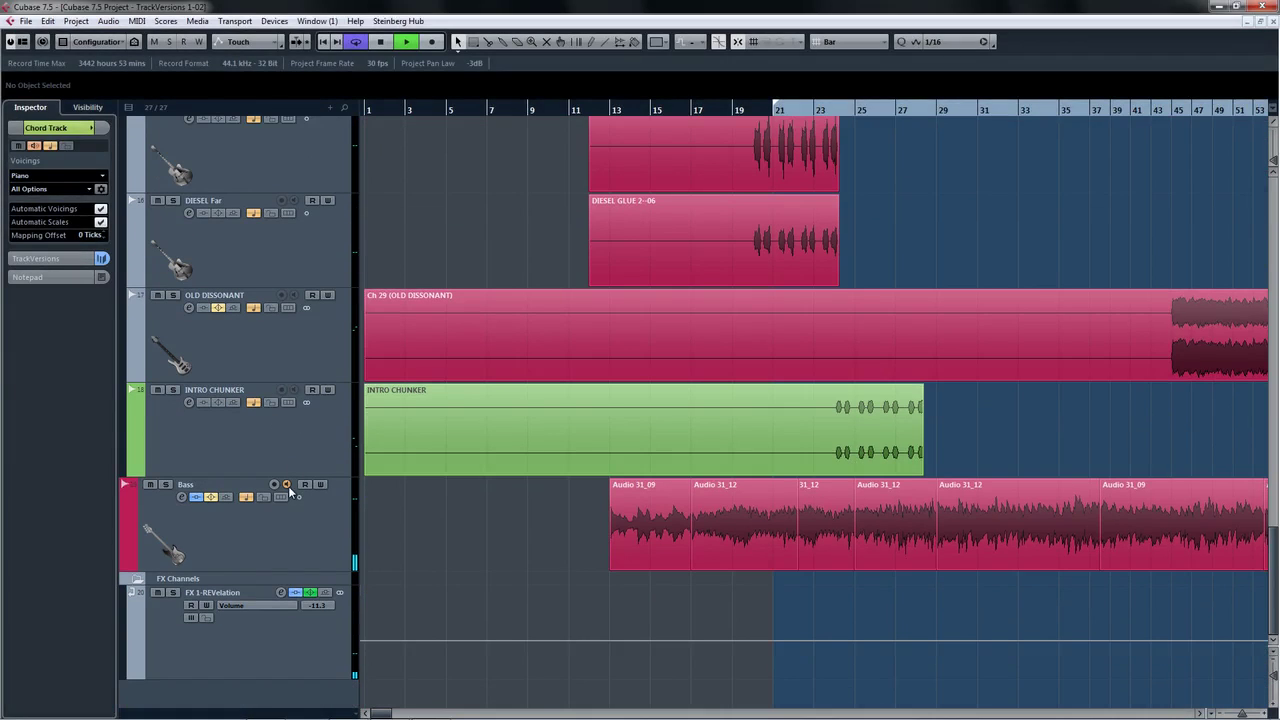
Create a new Bass version v2, record a short Bass_01 take into it, then return to v1
{"action": "left_click", "coordinate": [258, 534]}
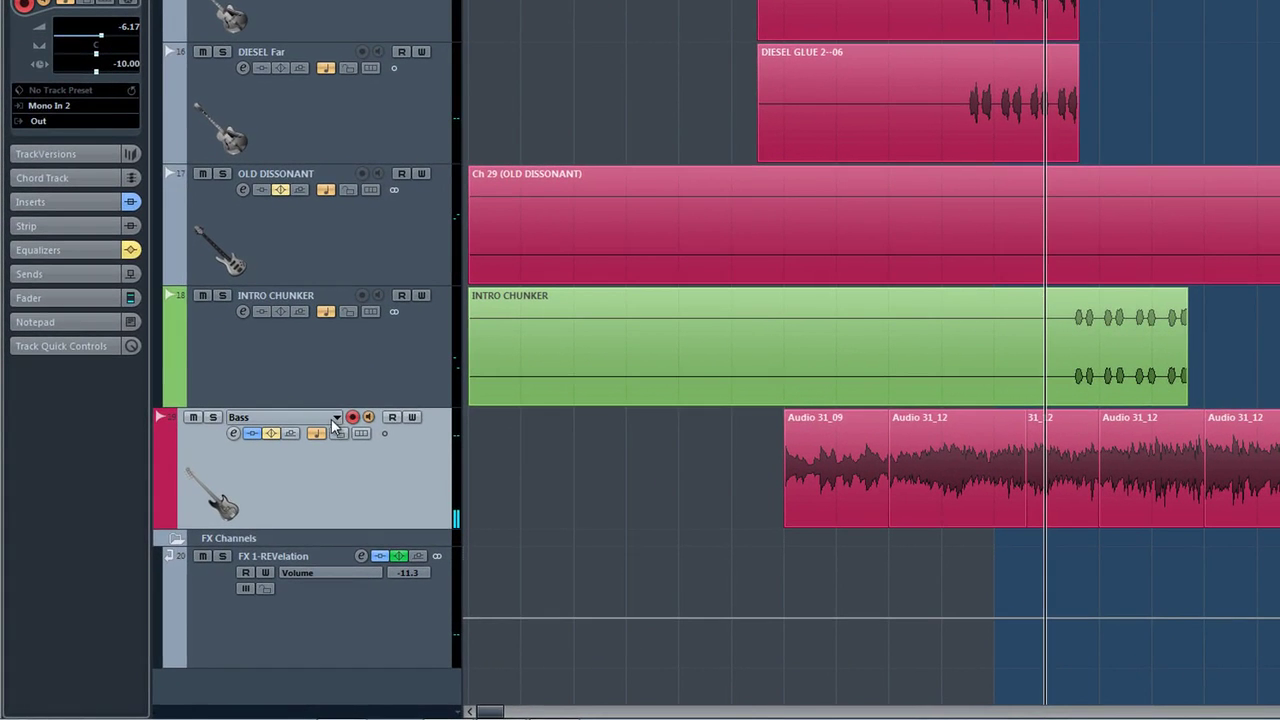
{"action": "left_click", "coordinate": [338, 418]}
{"action": "left_click", "coordinate": [347, 426]}
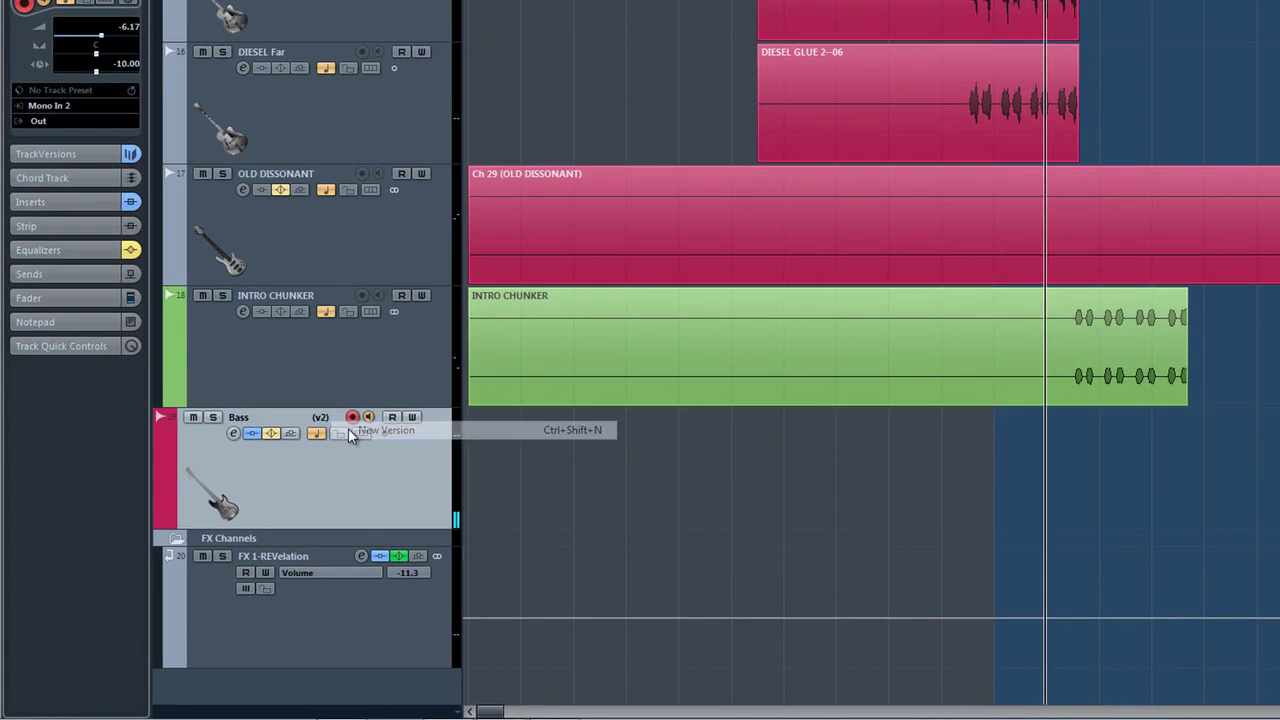
{"action": "key", "text": "KP_Multiply"}
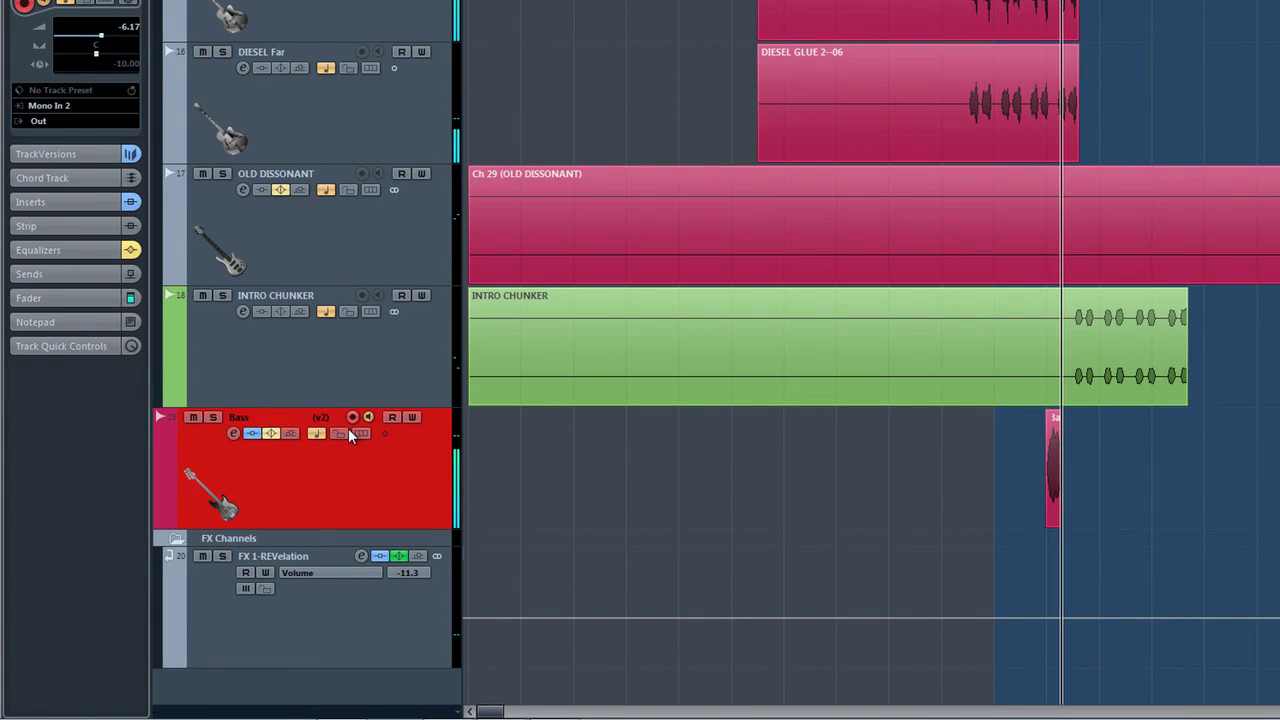
{"action": "key", "text": "space"}
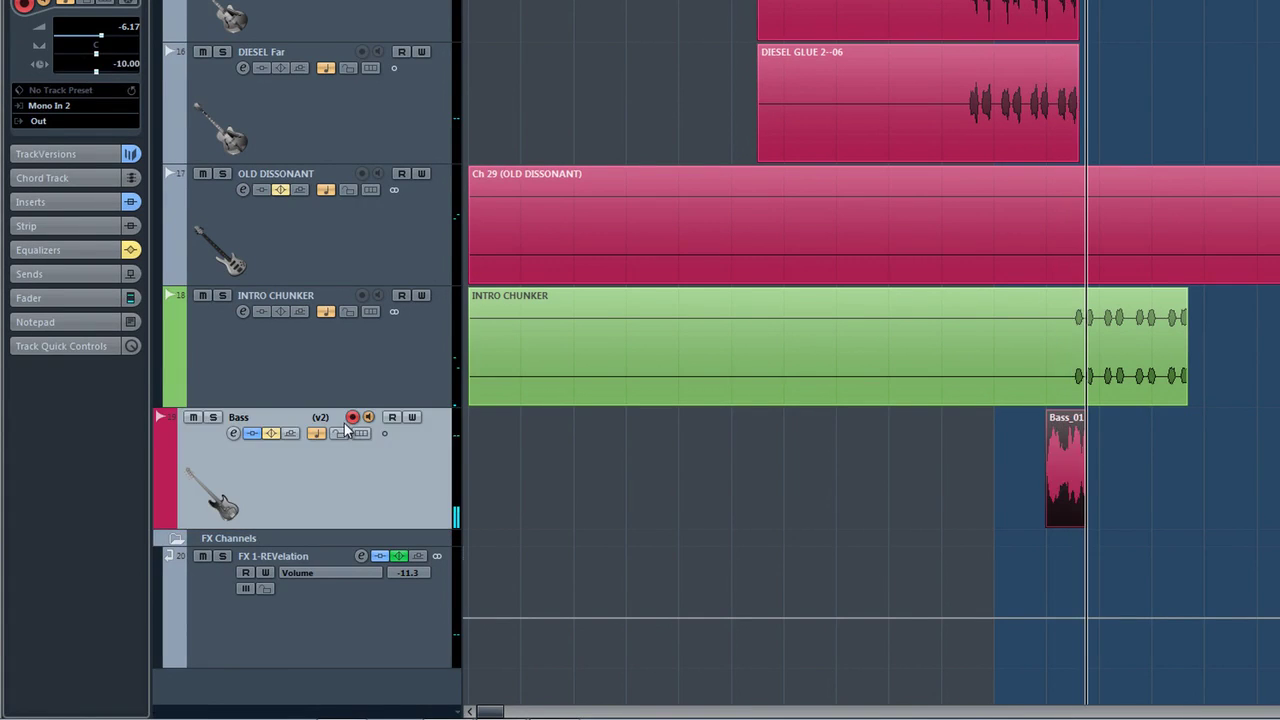
{"action": "left_click", "coordinate": [338, 418]}
{"action": "left_click", "coordinate": [345, 423]}
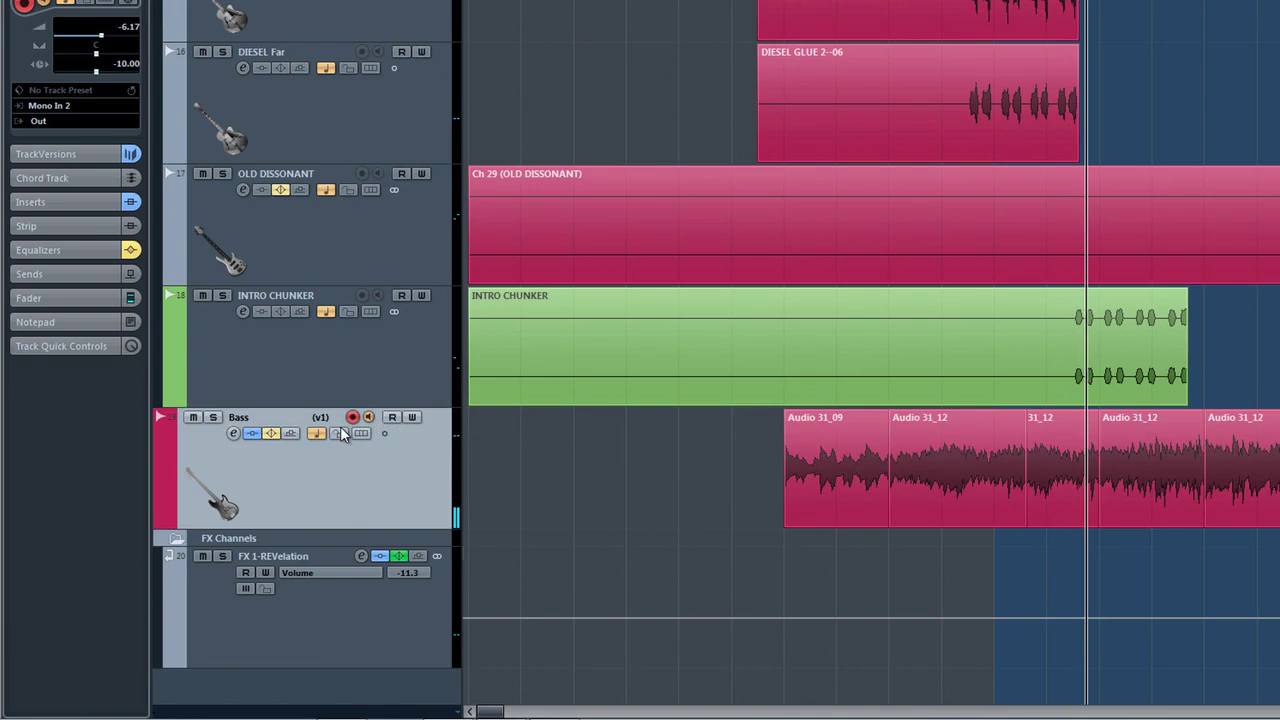
Duplicate the Bass track's v1 version and rename the copy 'Basic Bass'
{"action": "left_click", "coordinate": [338, 420]}
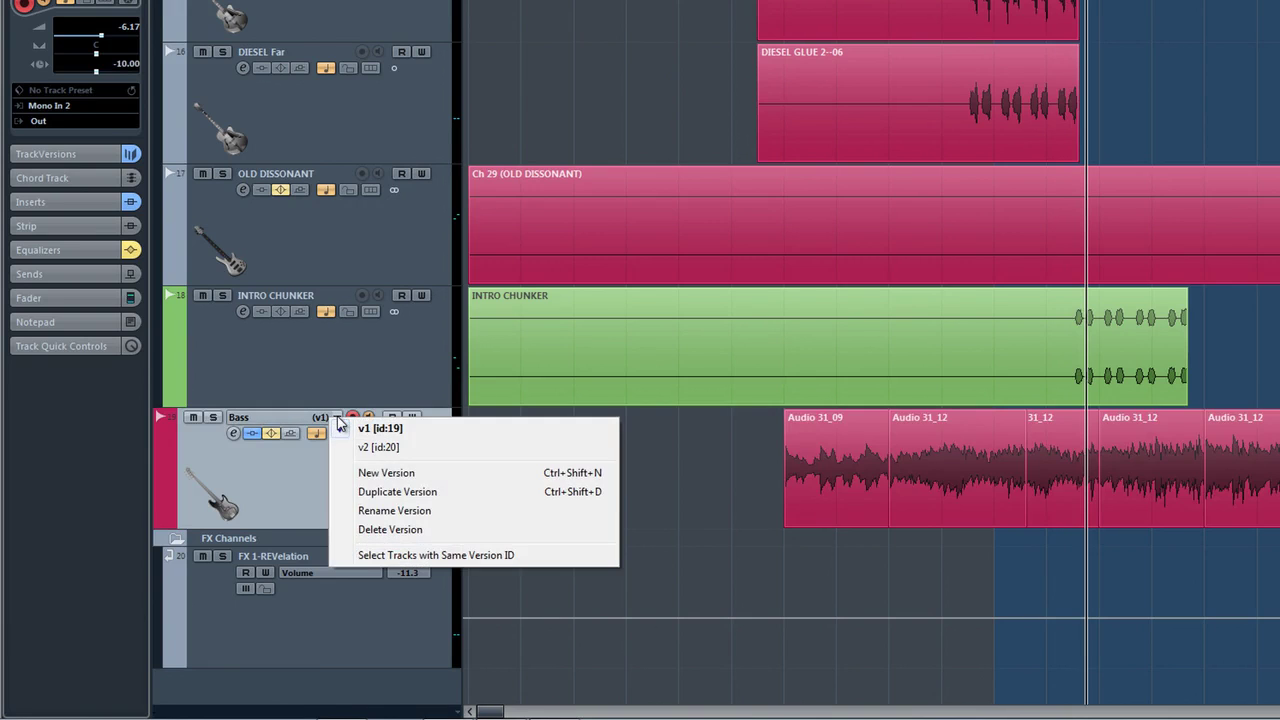
{"action": "left_click", "coordinate": [361, 491]}
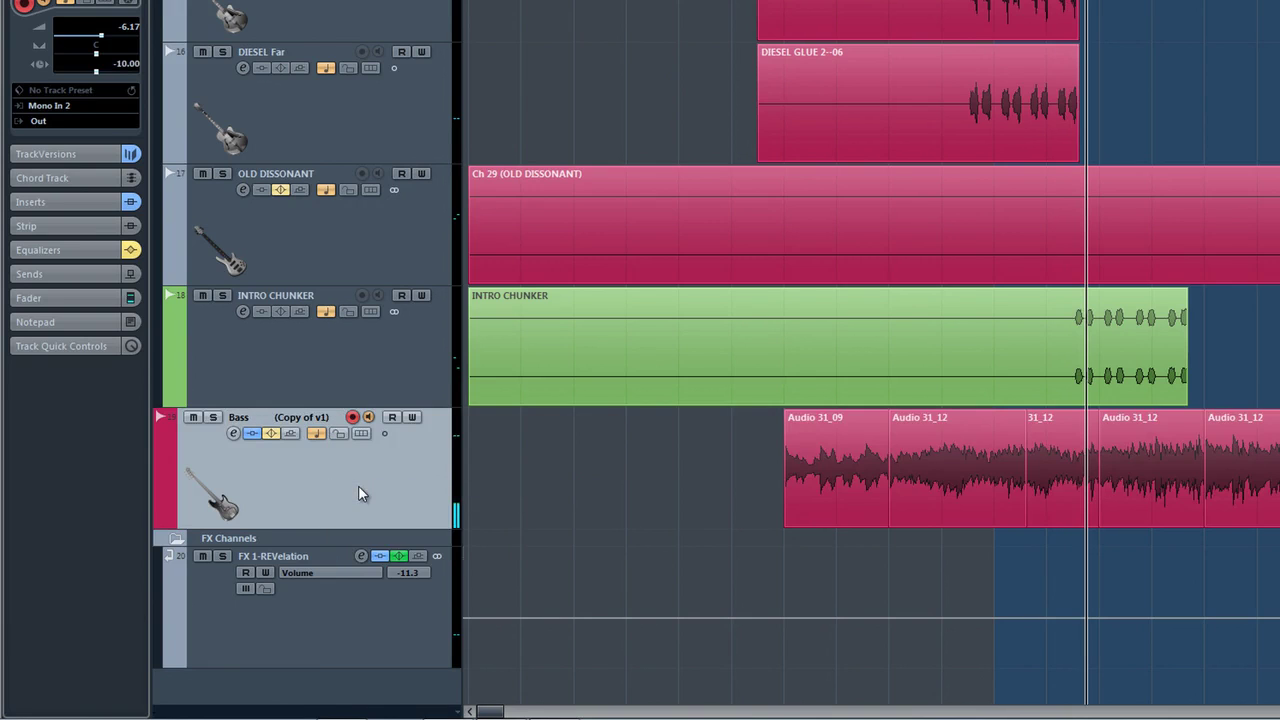
{"action": "left_click", "coordinate": [338, 419]}
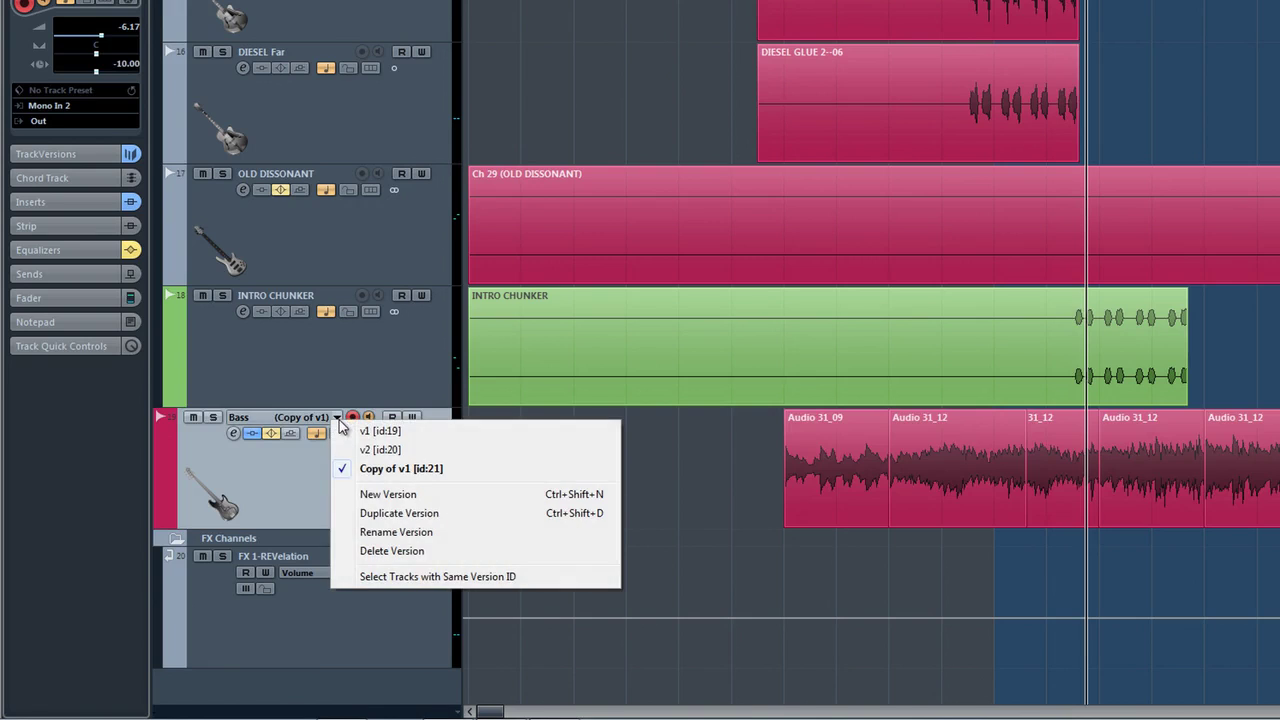
{"action": "left_click", "coordinate": [386, 532]}
{"action": "type", "text": "Basic"}
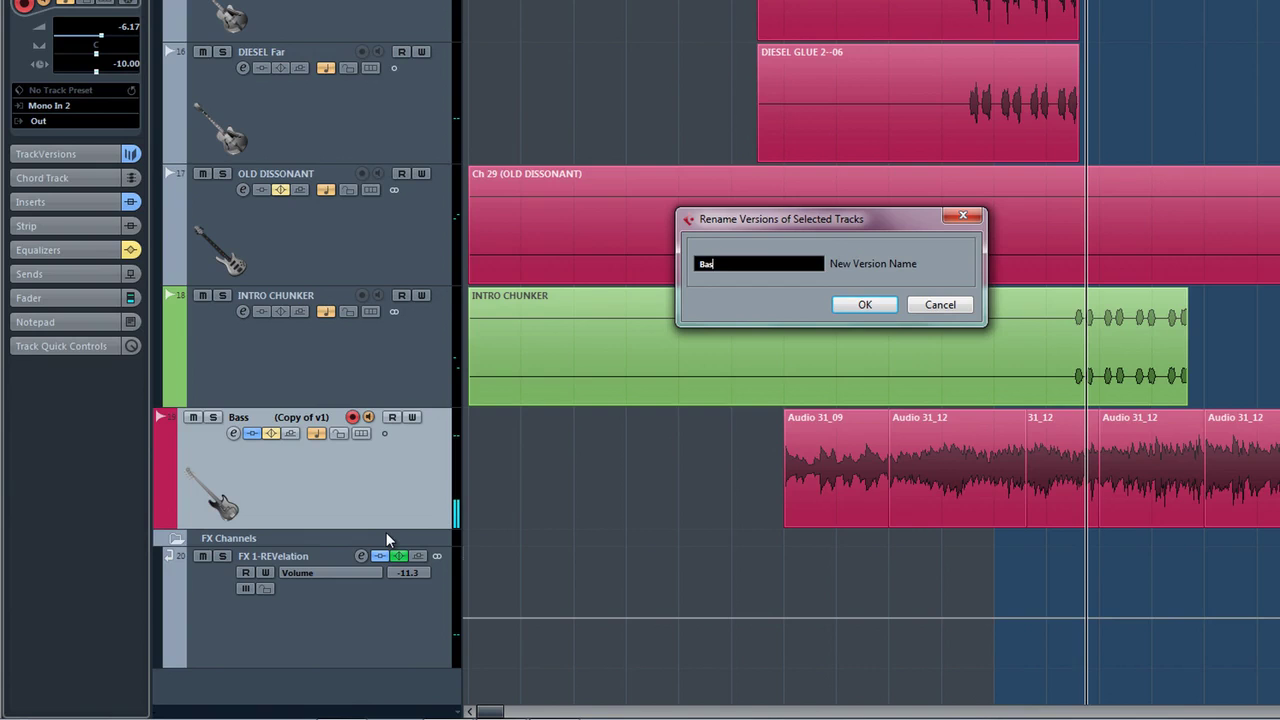
{"action": "type", "text": " Bass"}
{"action": "key", "text": "Return"}
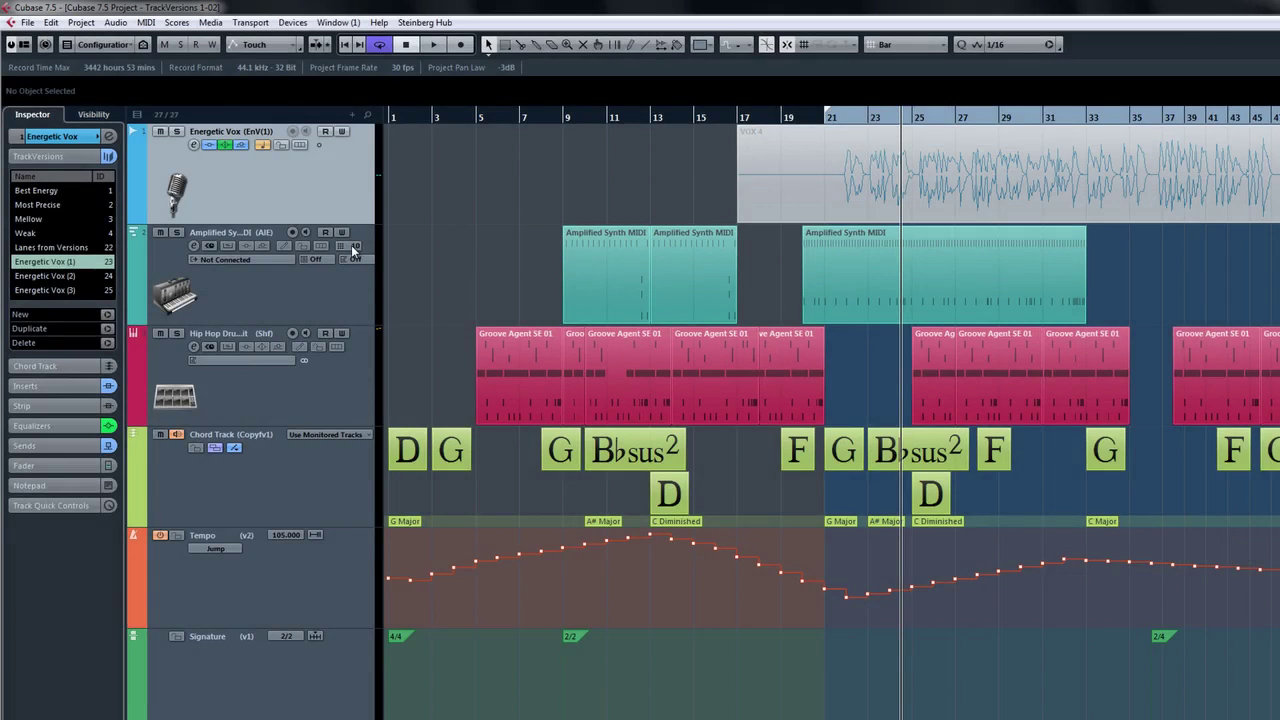
Select Amplified Synth and assign a common version ID via Project > TrackVersions
{"action": "left_click", "coordinate": [83, 23]}
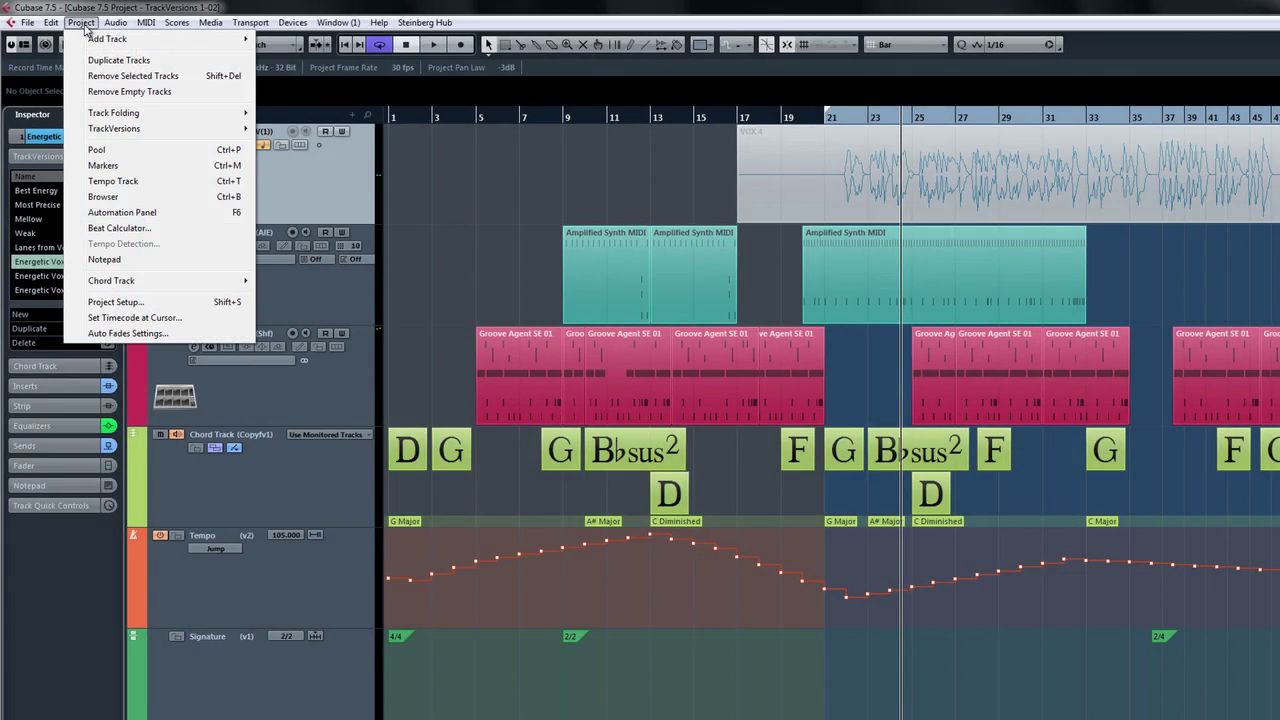
{"action": "mouse_move", "coordinate": [113, 129]}
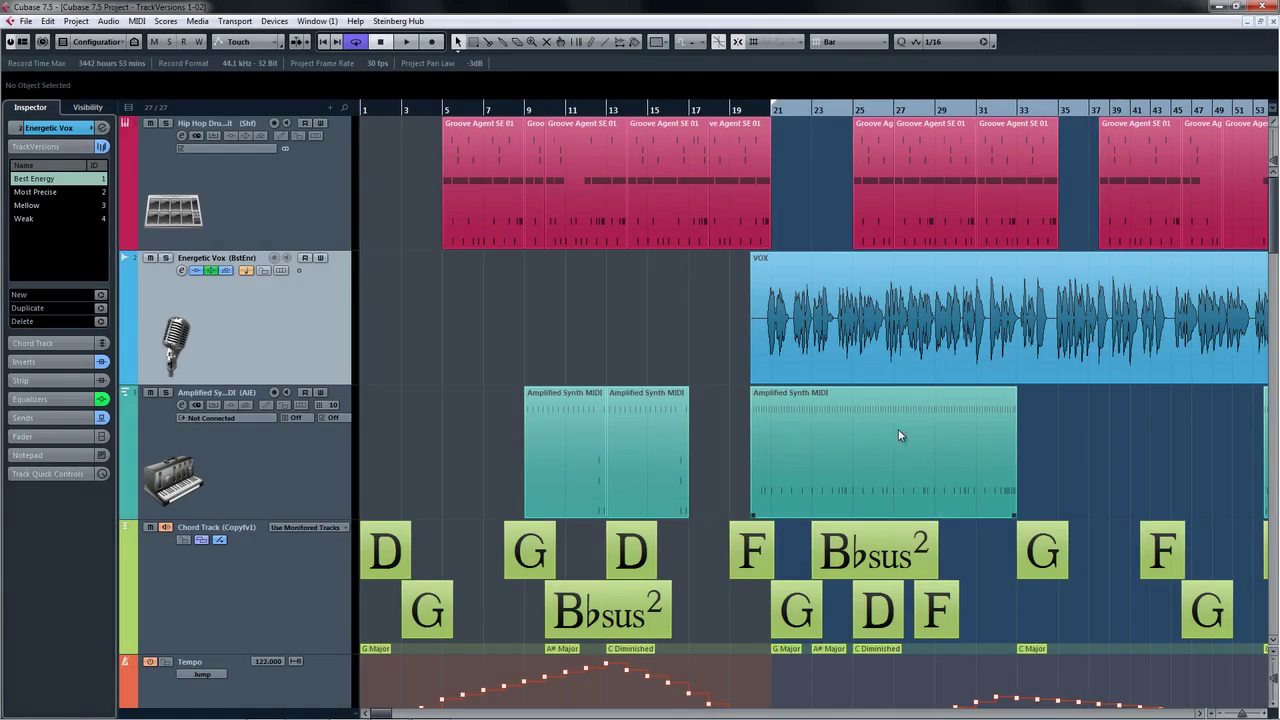
{"action": "left_click", "coordinate": [250, 442]}
{"action": "left_click", "coordinate": [77, 21]}
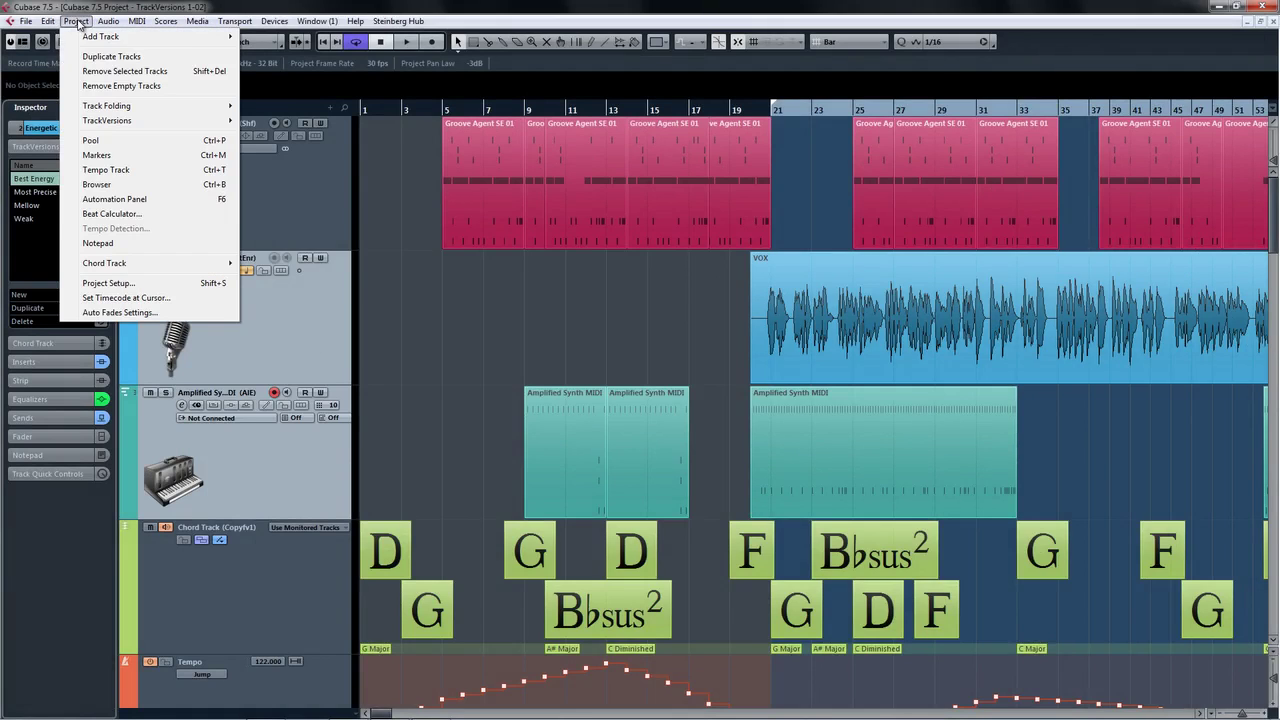
{"action": "mouse_move", "coordinate": [115, 120]}
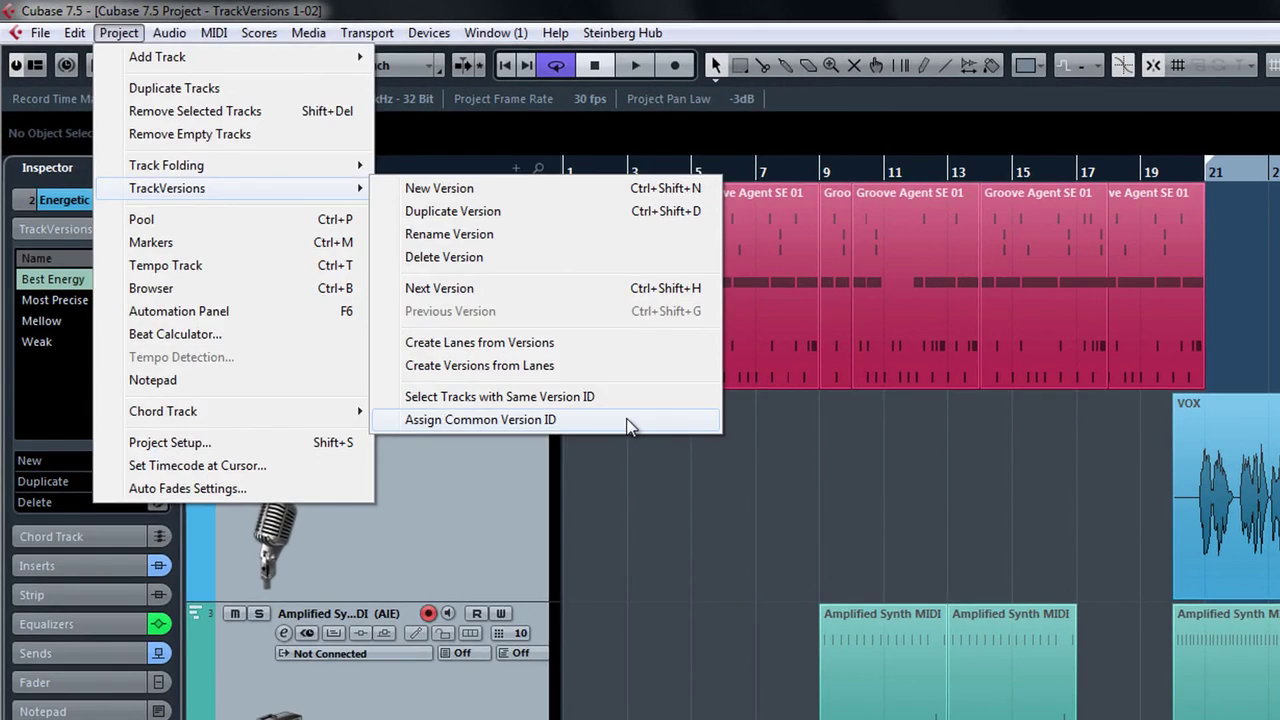
{"action": "left_click", "coordinate": [628, 421]}
Switch Energetic Vox to Most Precise and back to Best Energy
{"action": "left_click", "coordinate": [485, 477]}
{"action": "left_click", "coordinate": [410, 430]}
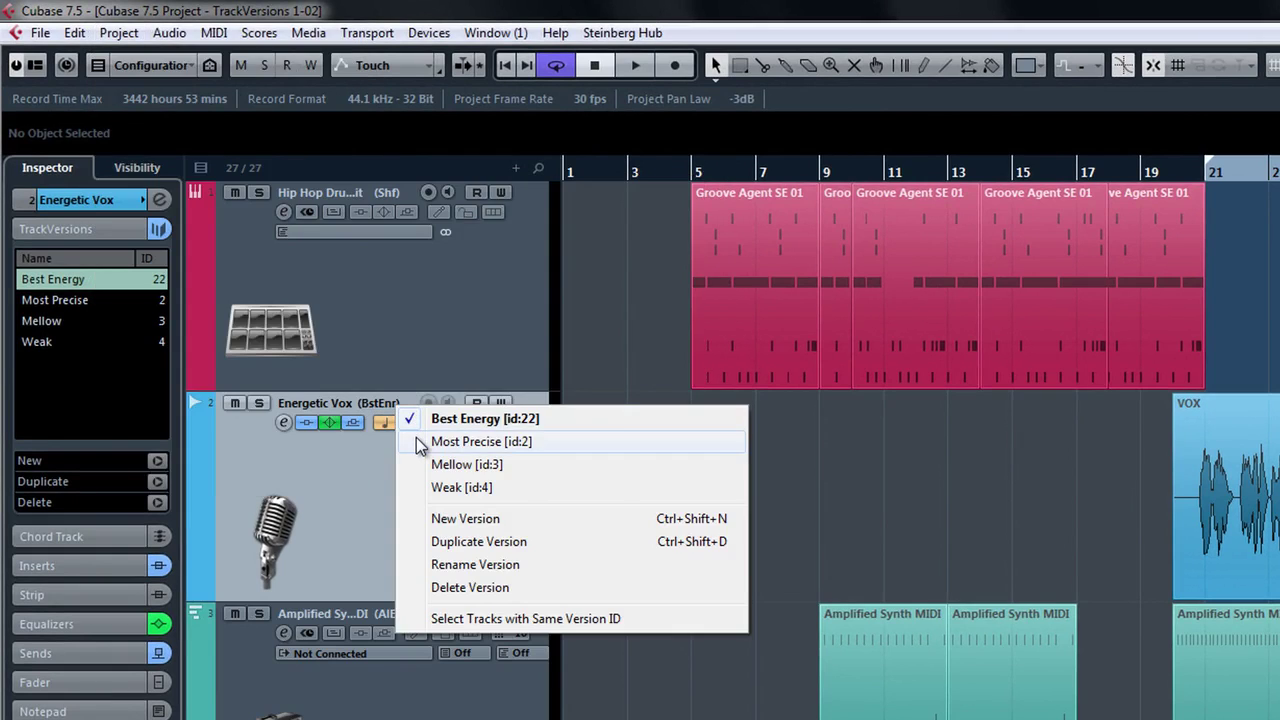
{"action": "left_click", "coordinate": [420, 443]}
{"action": "left_click", "coordinate": [412, 425]}
{"action": "left_click", "coordinate": [410, 418]}
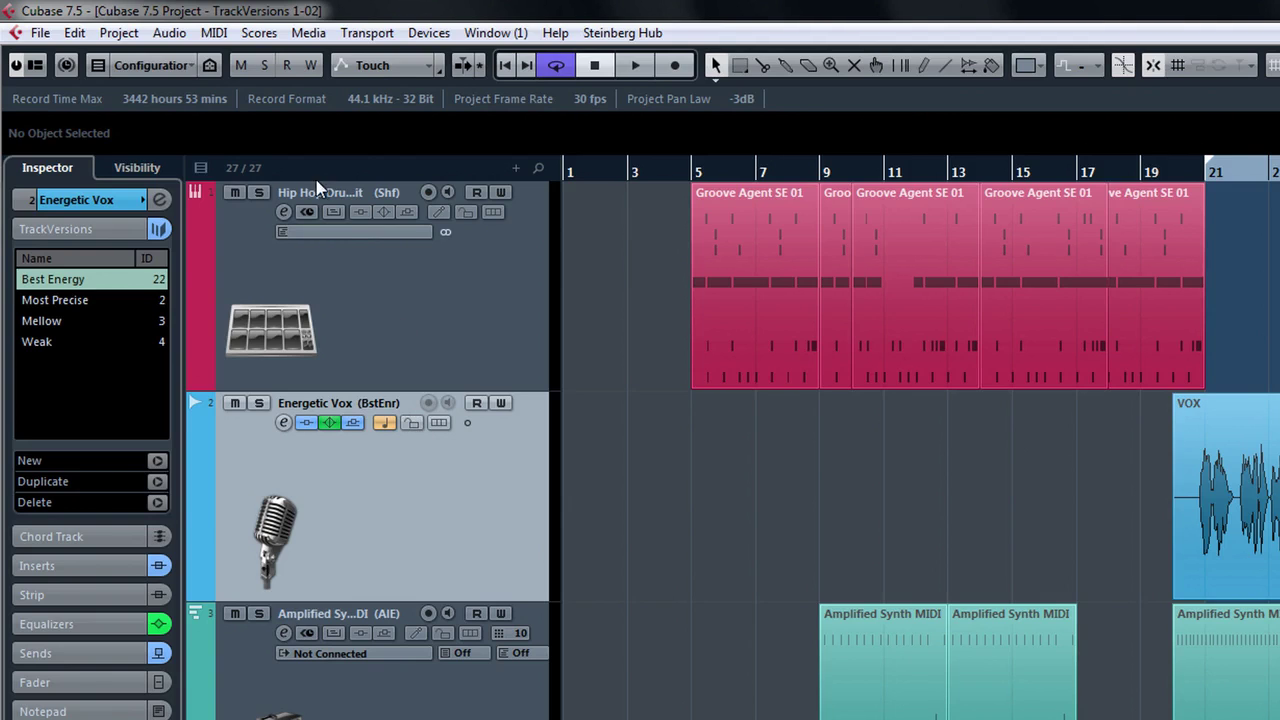
Select all tracks sharing the same version ID
{"action": "left_click", "coordinate": [120, 36]}
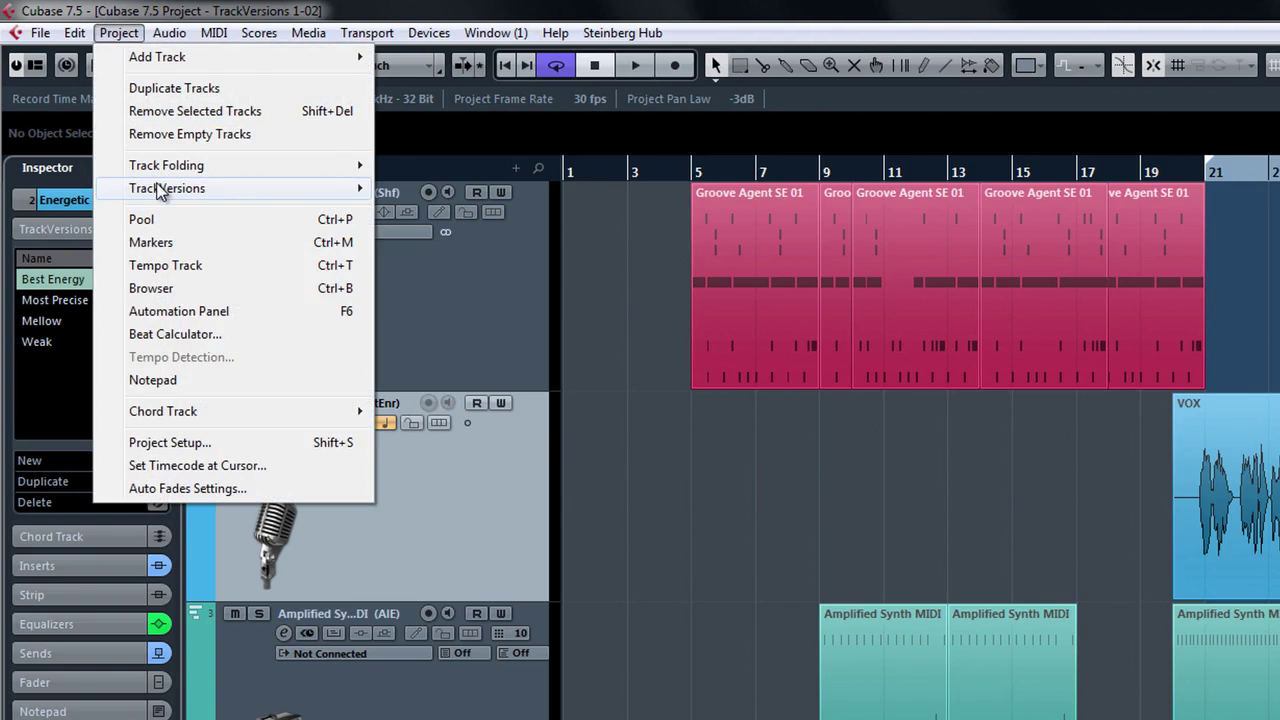
{"action": "mouse_move", "coordinate": [163, 189]}
{"action": "left_click", "coordinate": [537, 397]}
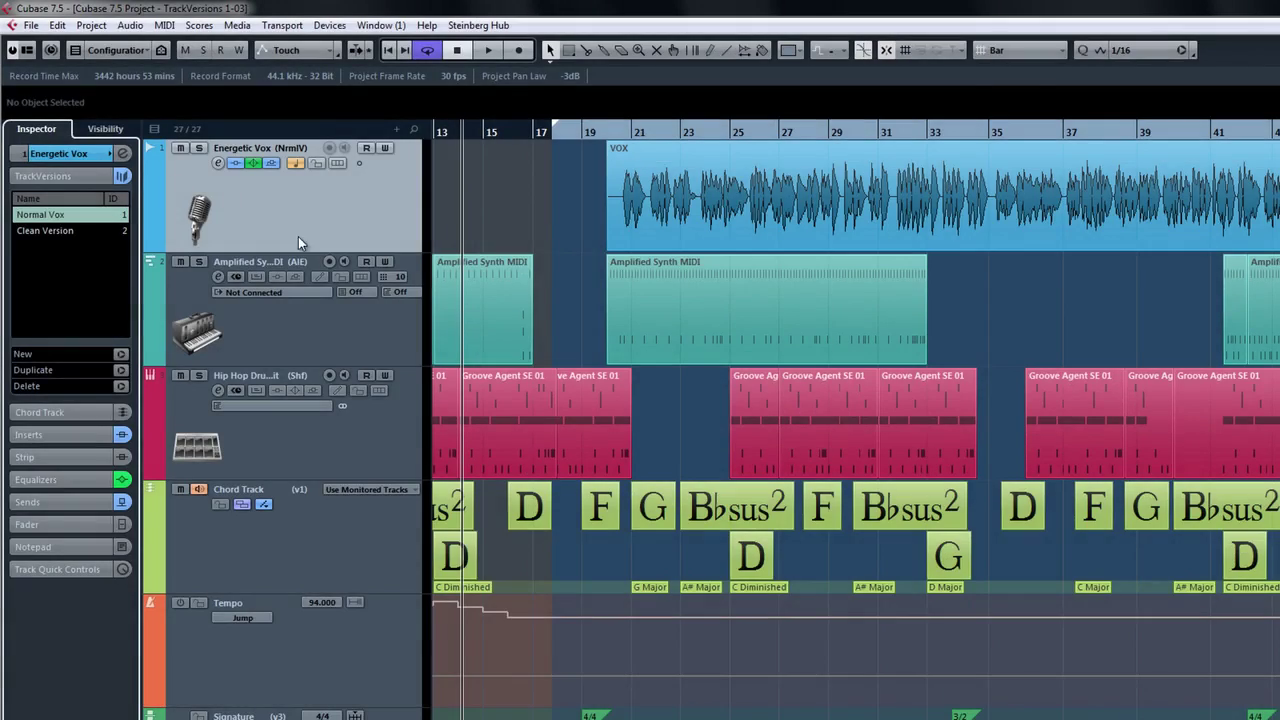
Switch Amplified Synth to Straight Ahead, Hip Hop Drum Kit to Basic, and the chord track to its v1 copy
{"action": "left_click", "coordinate": [307, 261]}
{"action": "left_click", "coordinate": [340, 266]}
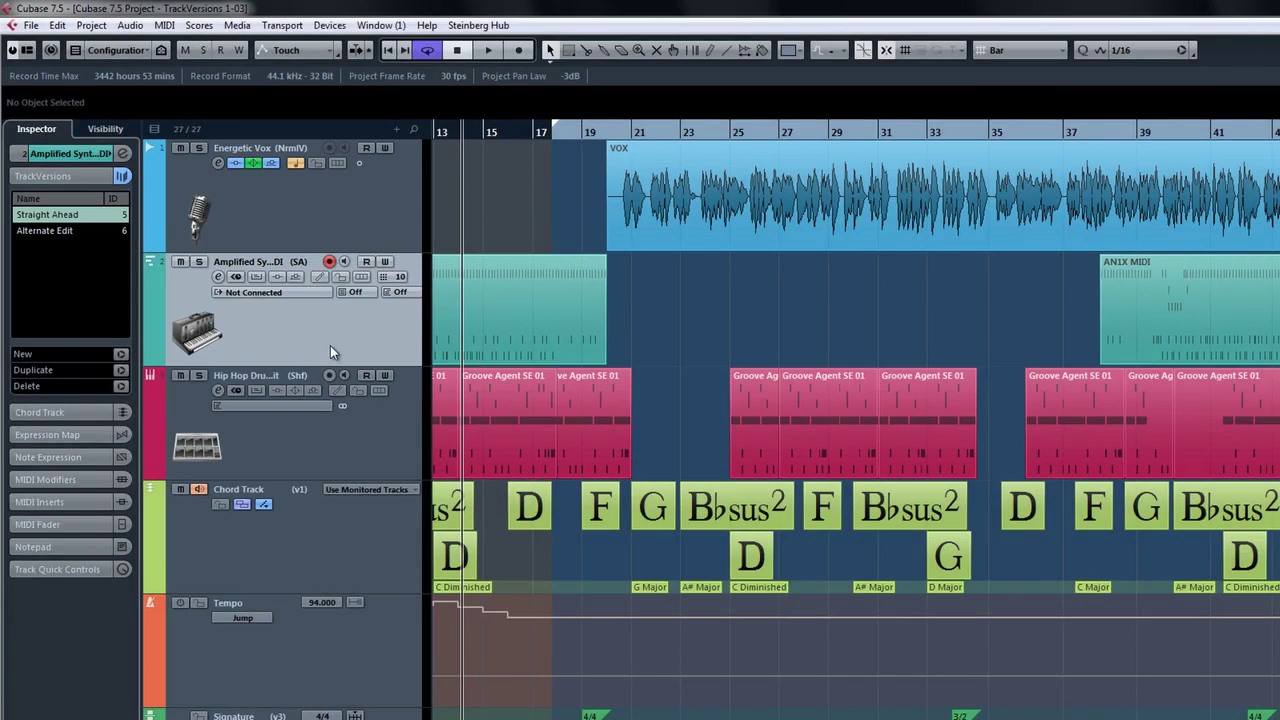
{"action": "left_click", "coordinate": [298, 375]}
{"action": "left_click", "coordinate": [320, 385]}
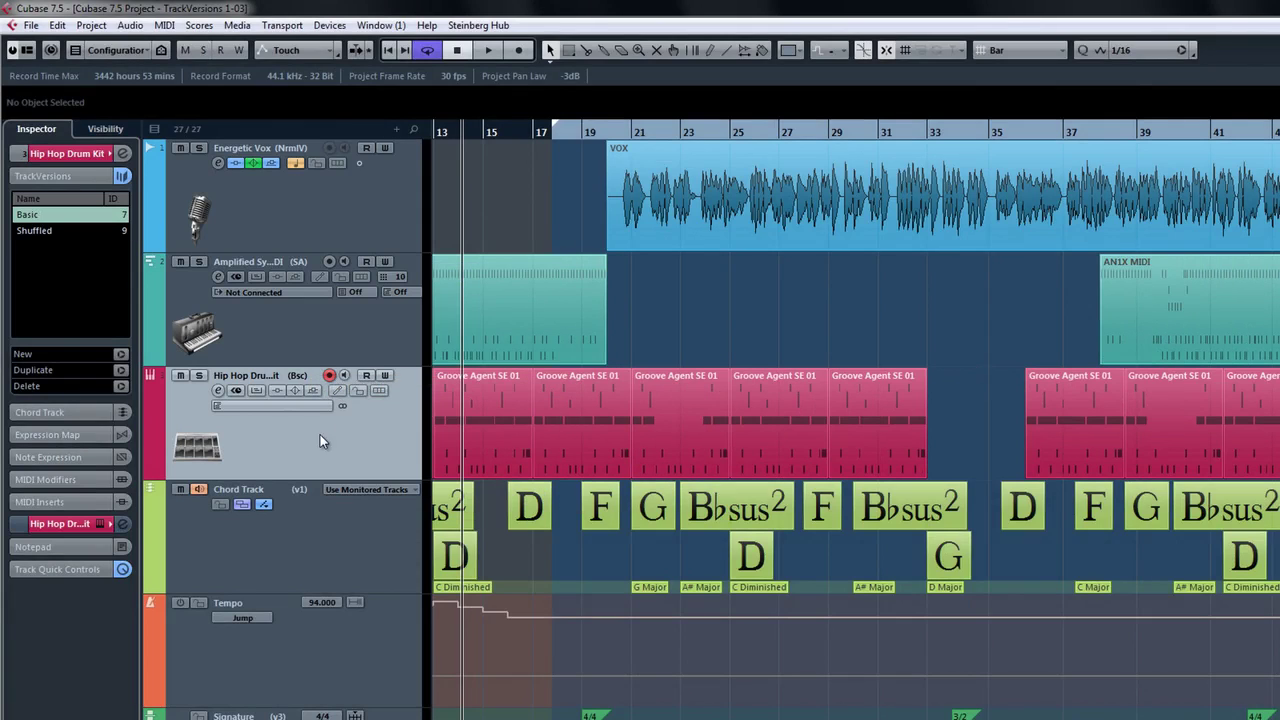
{"action": "left_click", "coordinate": [298, 489]}
{"action": "left_click", "coordinate": [320, 518]}
{"action": "left_click", "coordinate": [322, 644]}
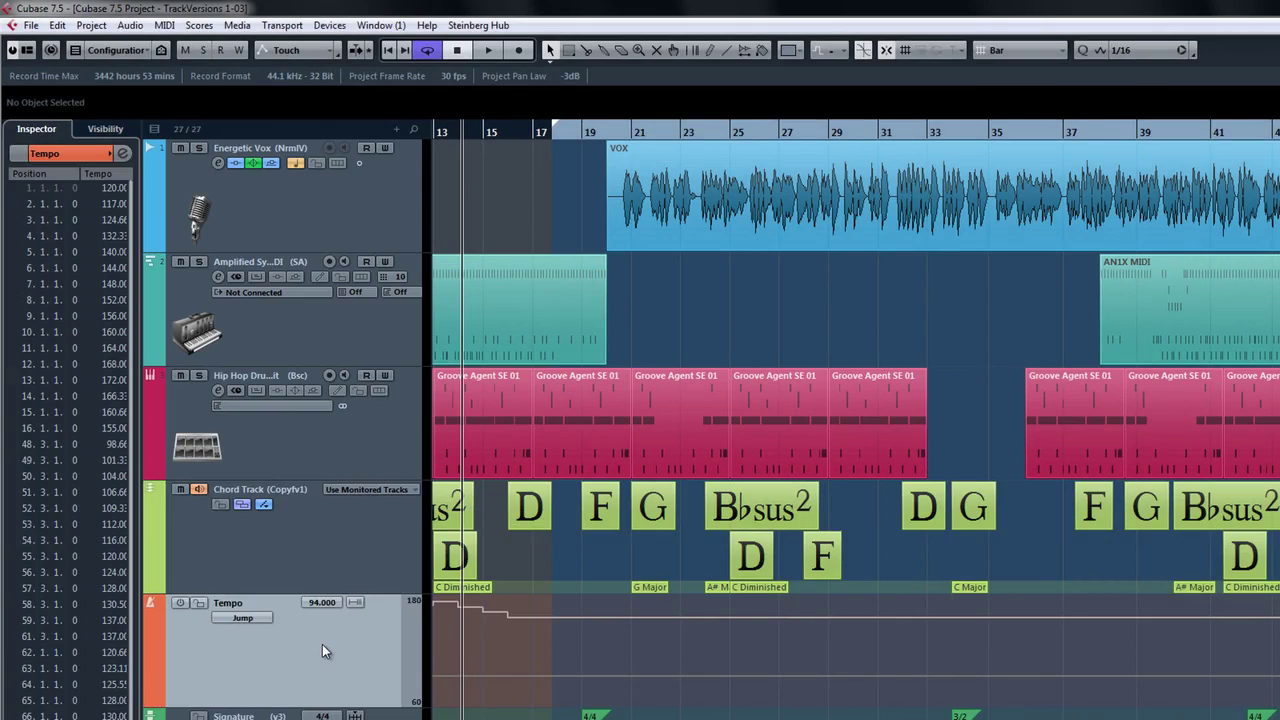
{"action": "left_click", "coordinate": [304, 719]}
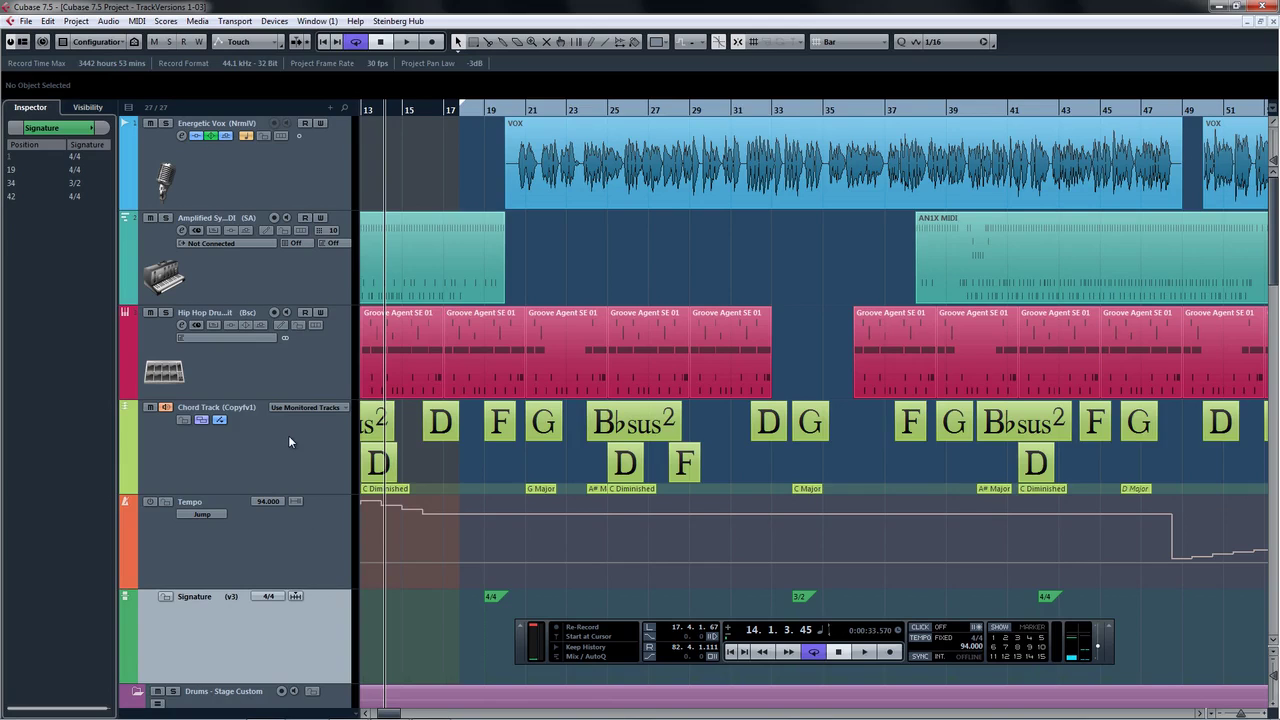
Return the chord track to v1 and Amplified Synth to Alternate Edit; toggle Energetic Vox Clean Version, then Normal Vox
{"action": "left_click", "coordinate": [263, 417]}
{"action": "left_click", "coordinate": [268, 416]}
{"action": "left_click", "coordinate": [252, 218]}
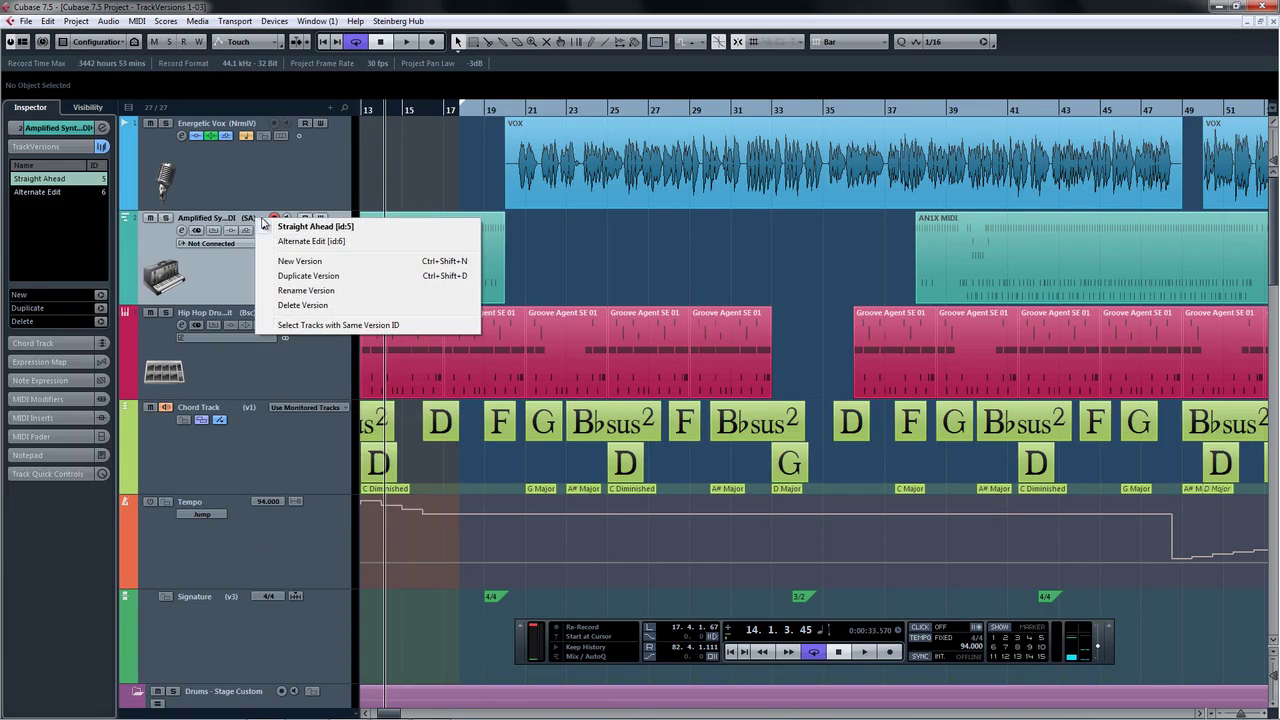
{"action": "left_click", "coordinate": [264, 238]}
{"action": "left_click", "coordinate": [250, 176]}
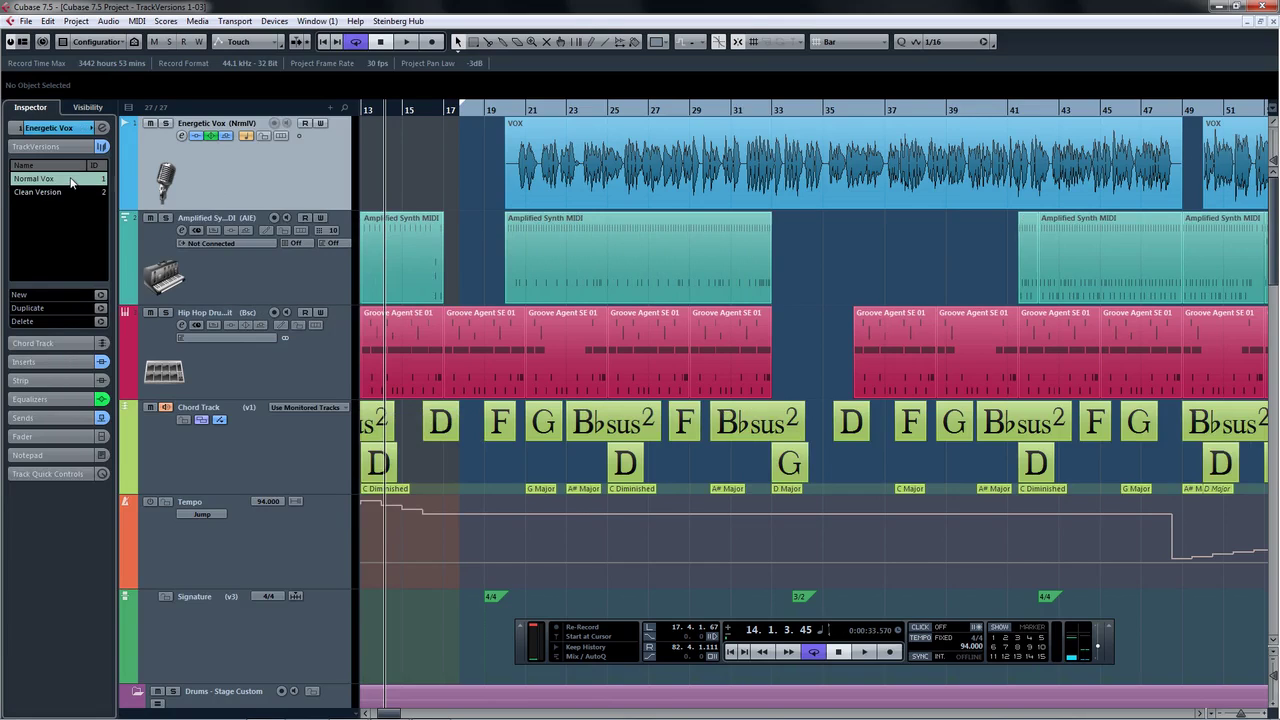
{"action": "left_click", "coordinate": [40, 192]}
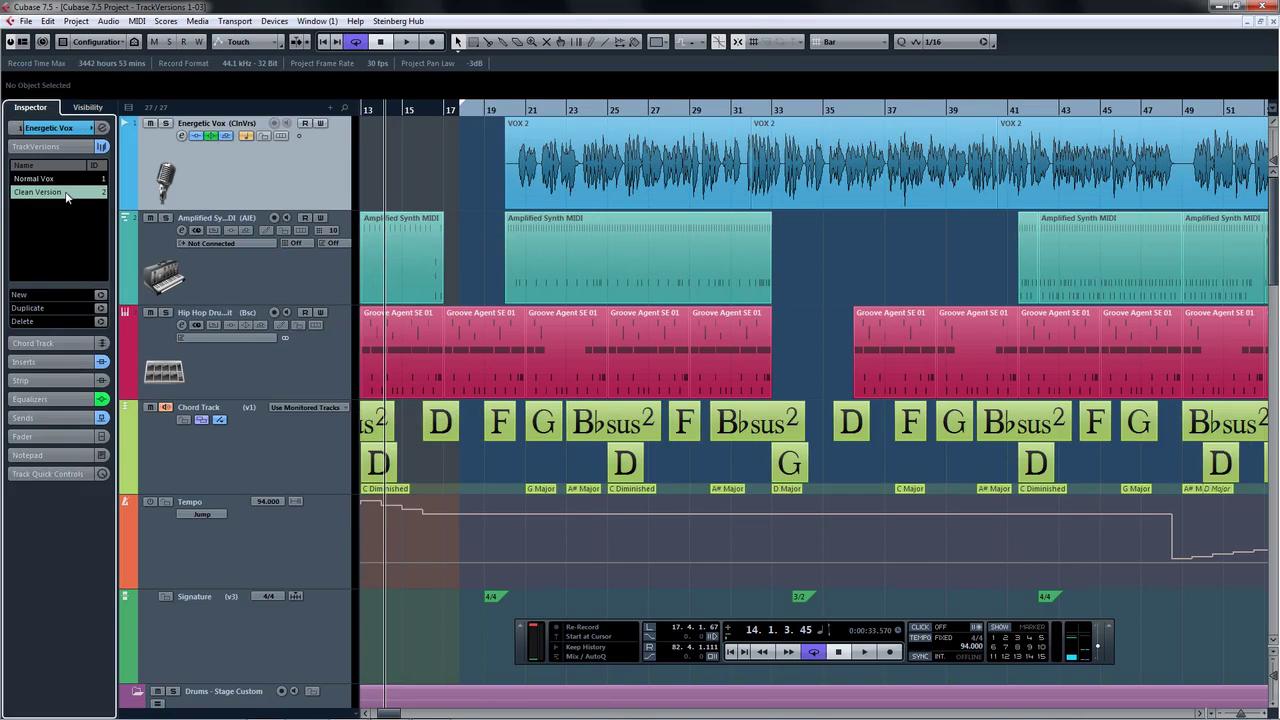
{"action": "left_click", "coordinate": [62, 180]}
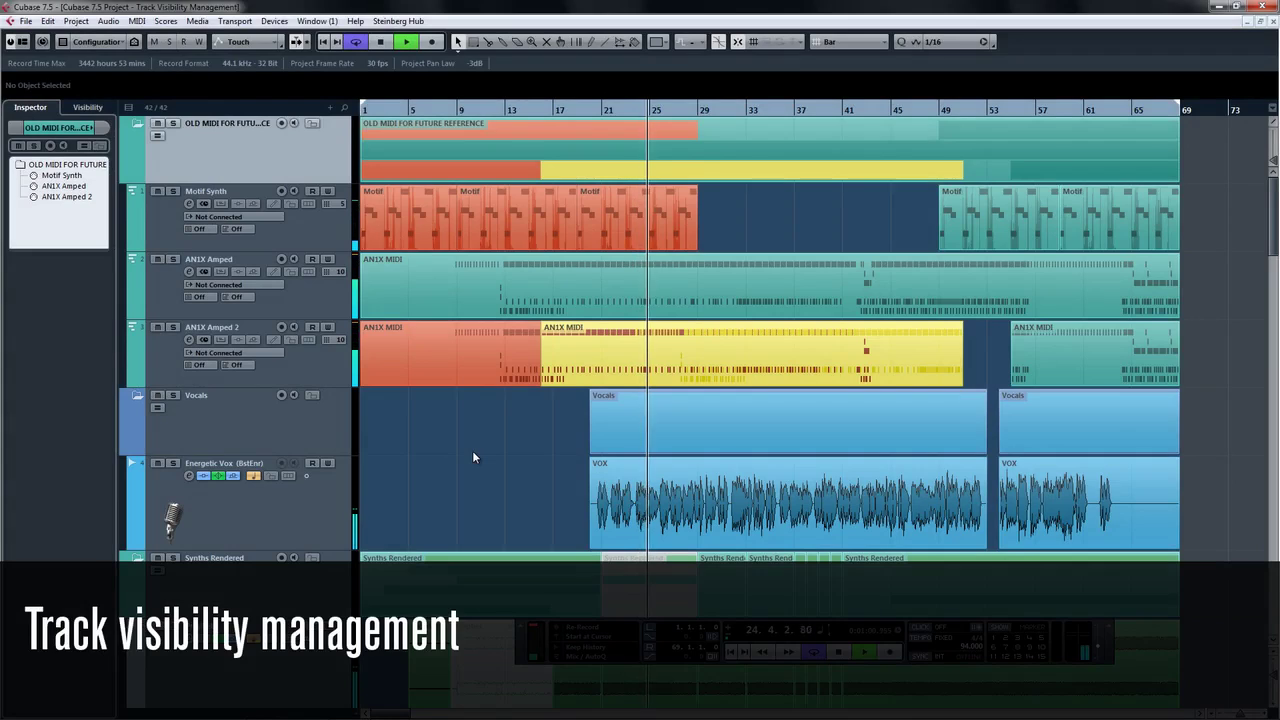
Stop playback, select the Motif Synth and AN1X Amped tracks, and show the Visibility tab
{"action": "key", "text": "space"}
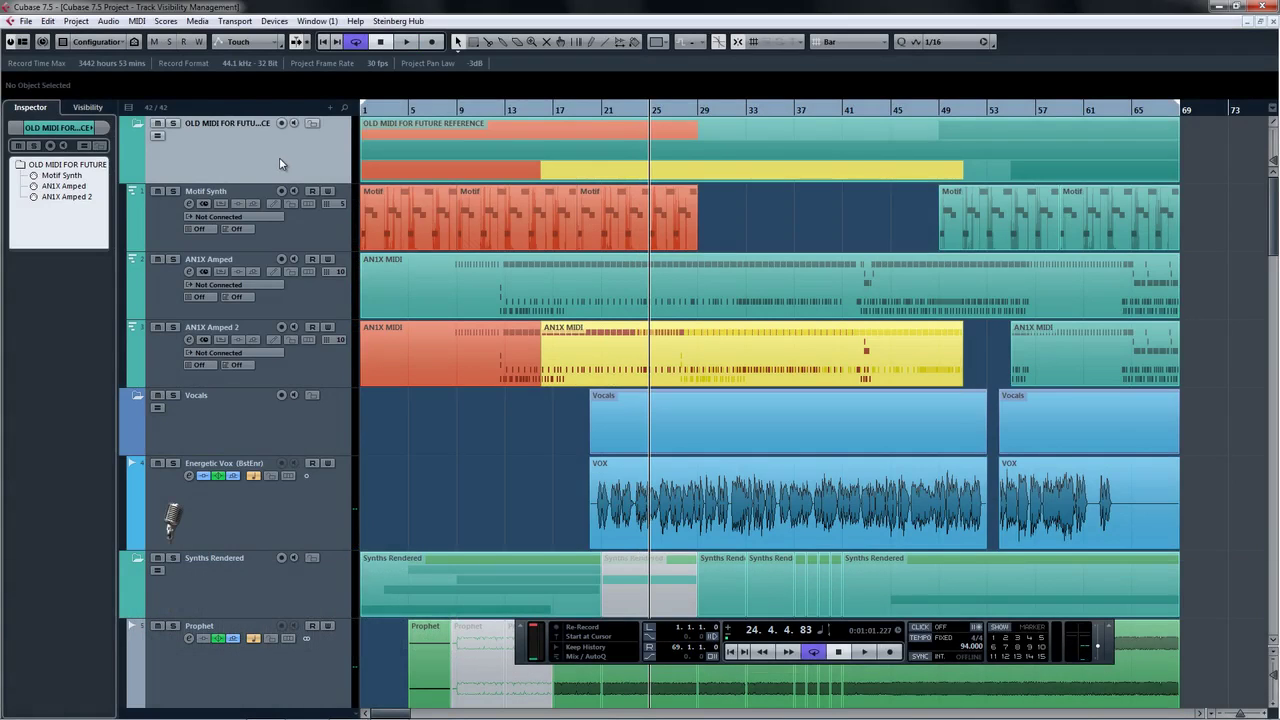
{"action": "left_click", "coordinate": [266, 232]}
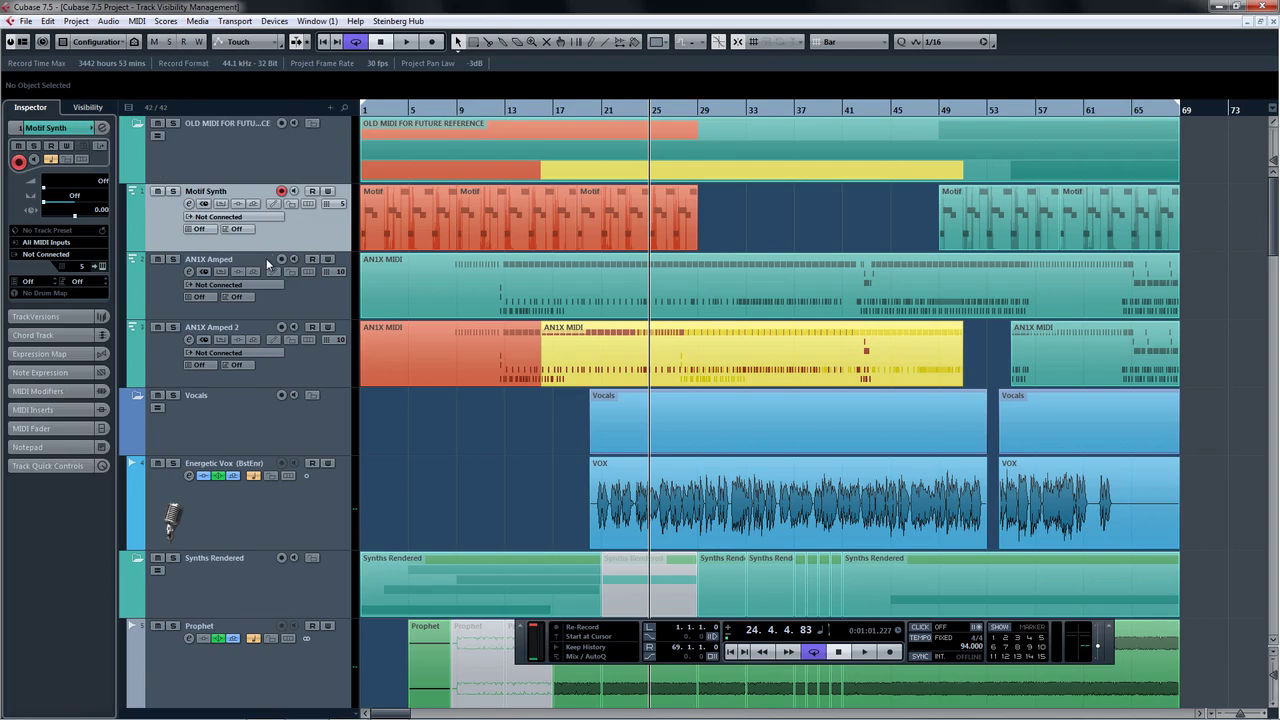
{"action": "left_click", "coordinate": [257, 308]}
{"action": "left_click", "coordinate": [236, 375]}
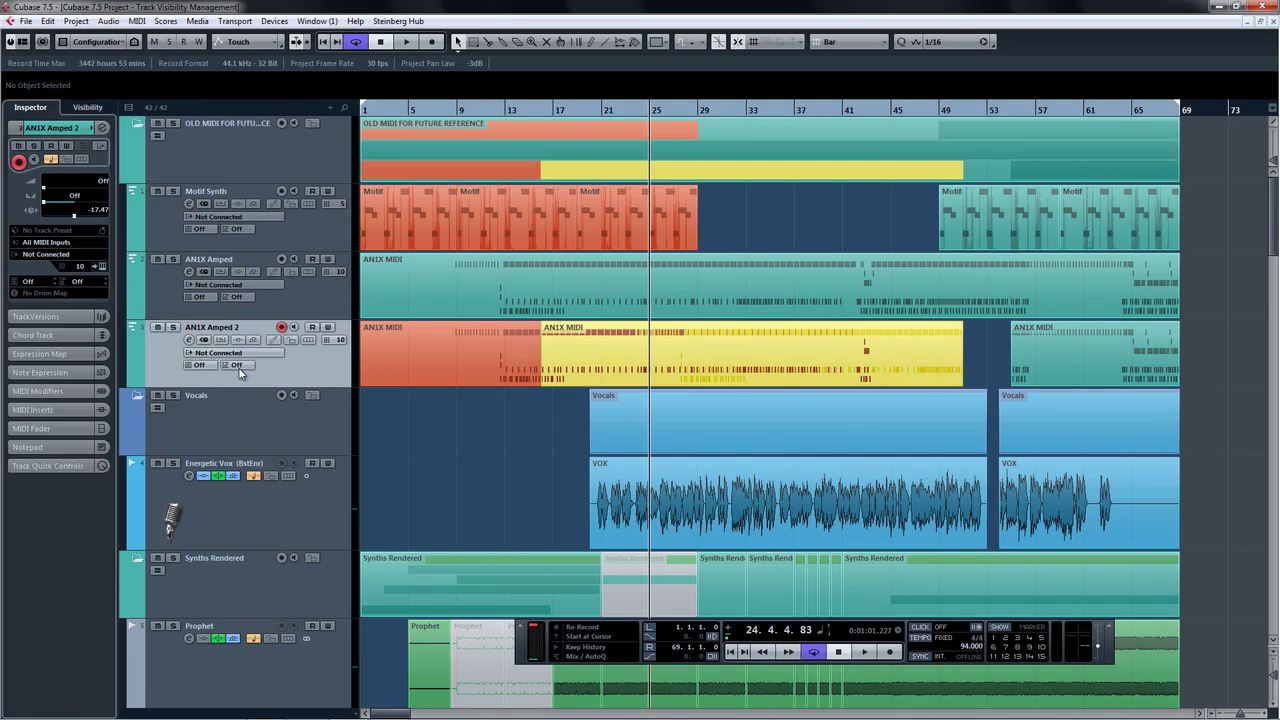
{"action": "left_click", "coordinate": [99, 107]}
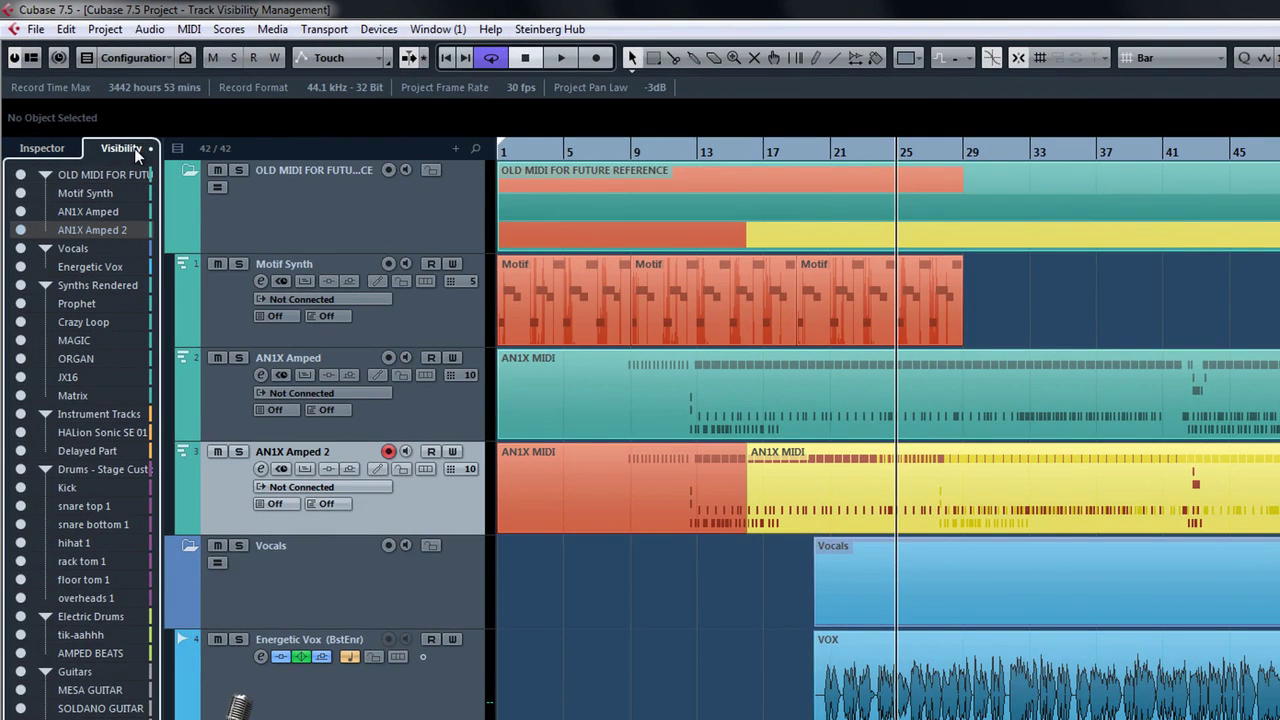
Hide and reshow Motif Synth, AN1X Amped and AN1X Amped 2, then hide and collapse the OLD MIDI folder
{"action": "left_click", "coordinate": [20, 193]}
{"action": "left_click", "coordinate": [20, 211]}
{"action": "left_click", "coordinate": [20, 230]}
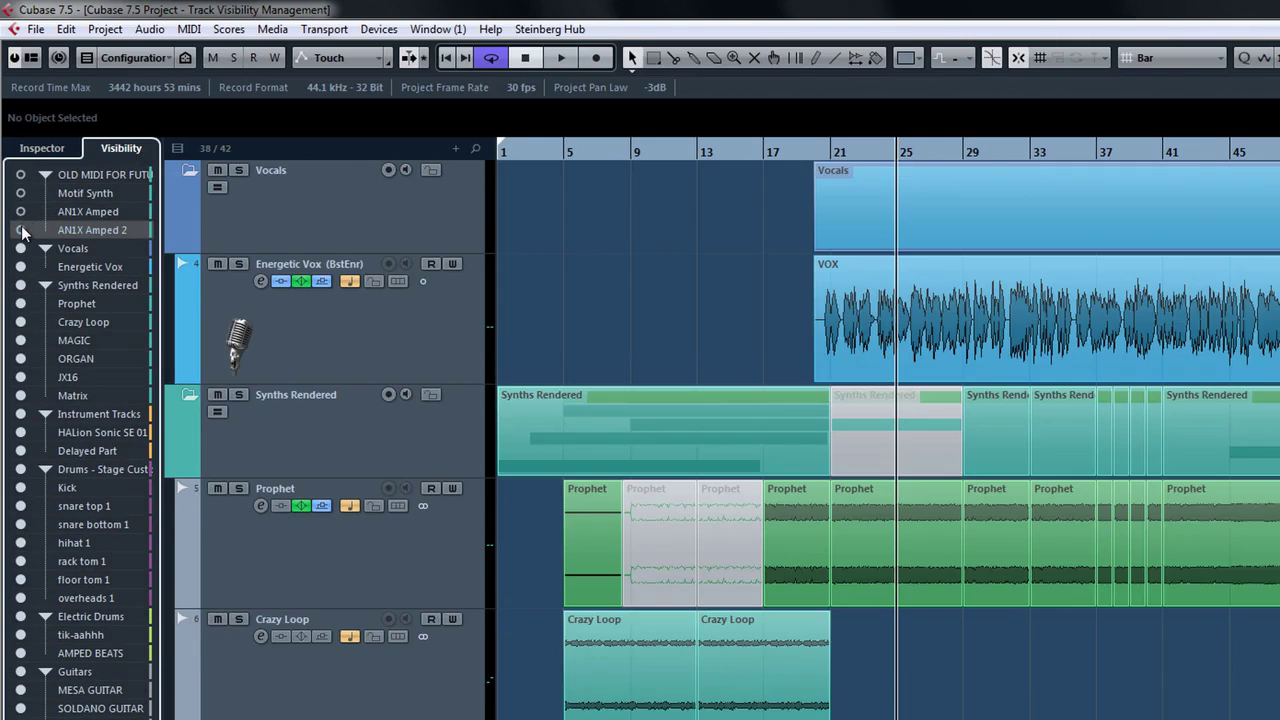
{"action": "left_click", "coordinate": [22, 230]}
{"action": "left_click", "coordinate": [20, 211]}
{"action": "left_click", "coordinate": [20, 193]}
{"action": "left_click", "coordinate": [20, 175]}
{"action": "left_click", "coordinate": [44, 175]}
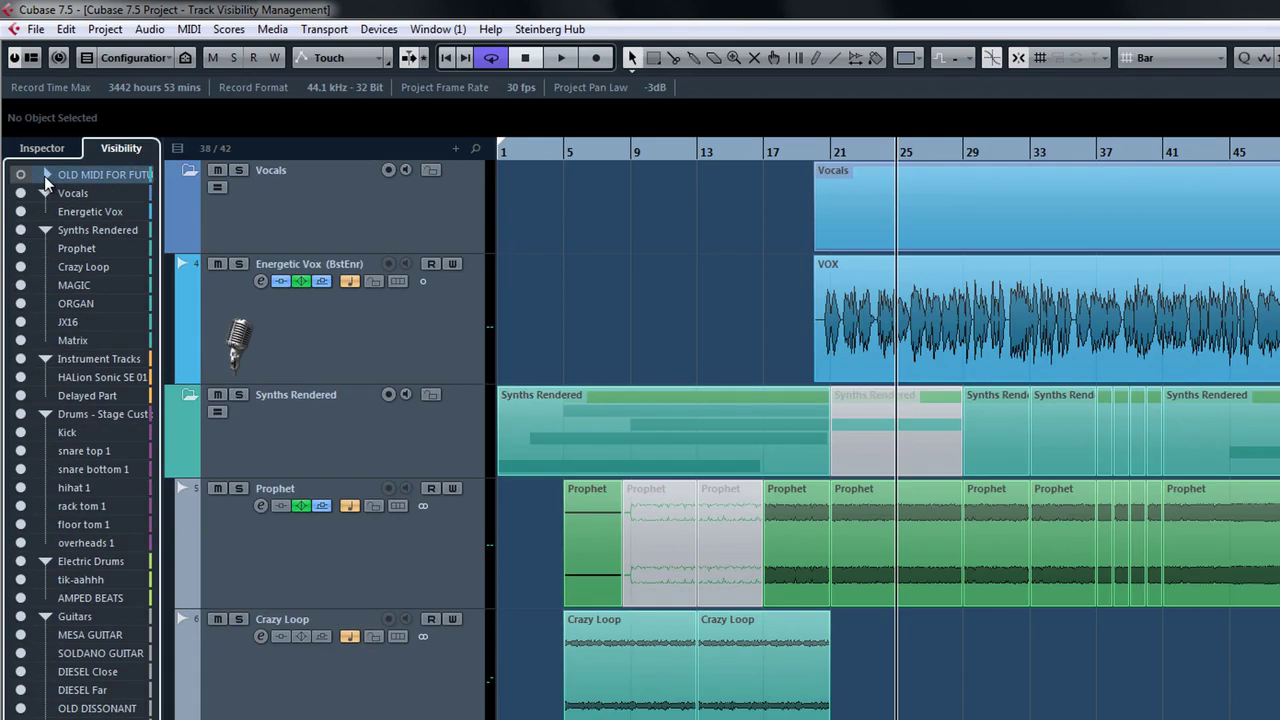
Hide Crazy Loop, MAGIC and ORGAN together, then show them again
{"action": "left_click", "coordinate": [84, 265]}
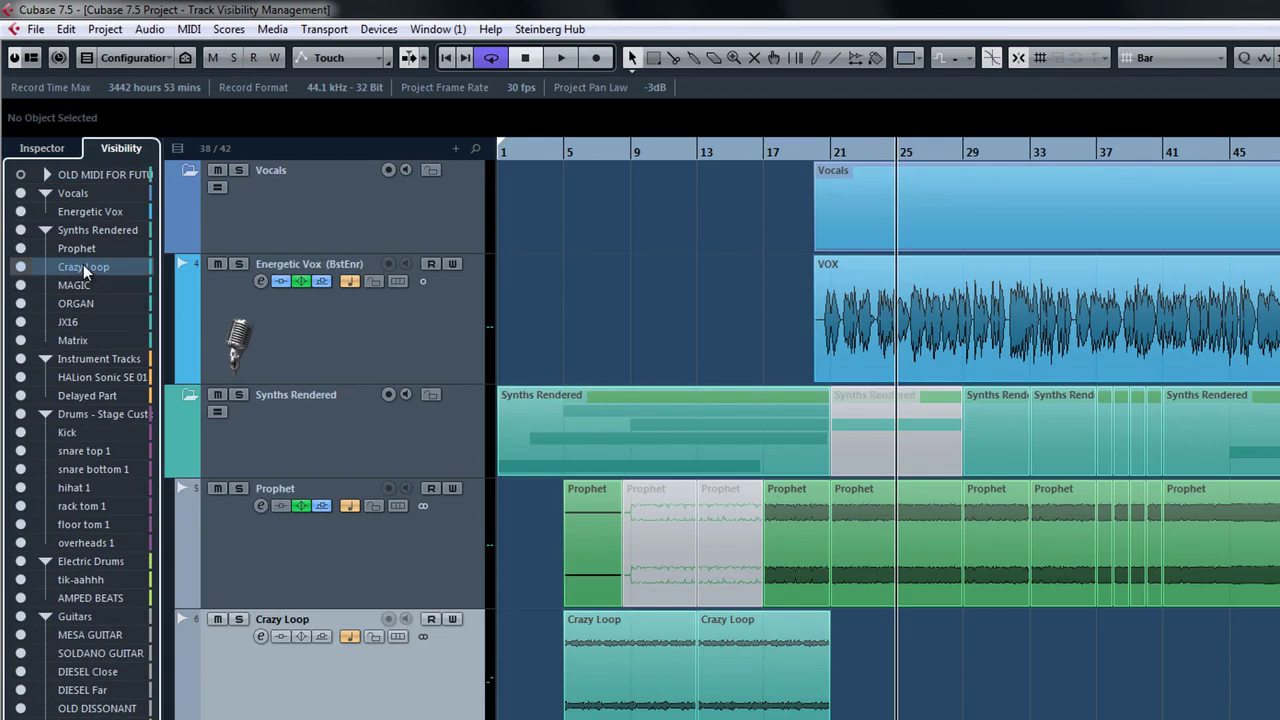
{"action": "left_click", "coordinate": [84, 306], "text": "shift"}
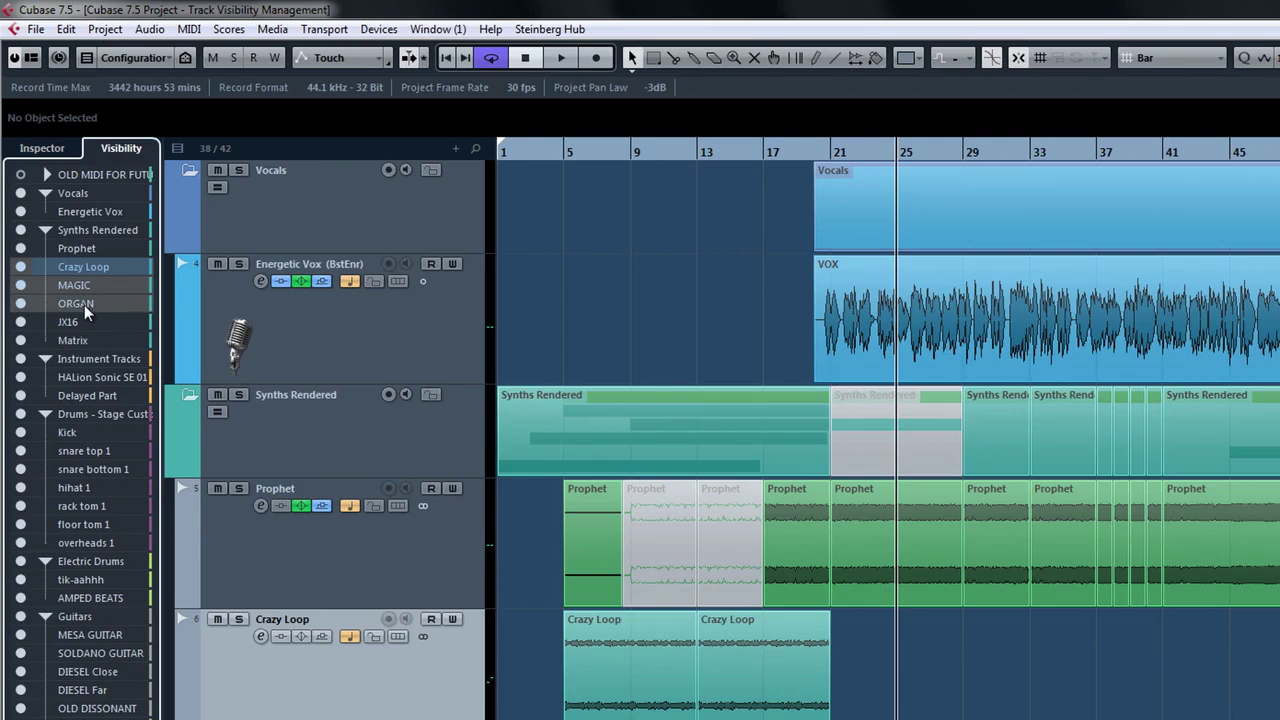
{"action": "left_click", "coordinate": [21, 304]}
{"action": "left_click", "coordinate": [21, 304]}
Show only JX16, hide everything, then show the Instrument Tracks and Drums - Stage Custom folders
{"action": "left_click", "coordinate": [59, 321]}
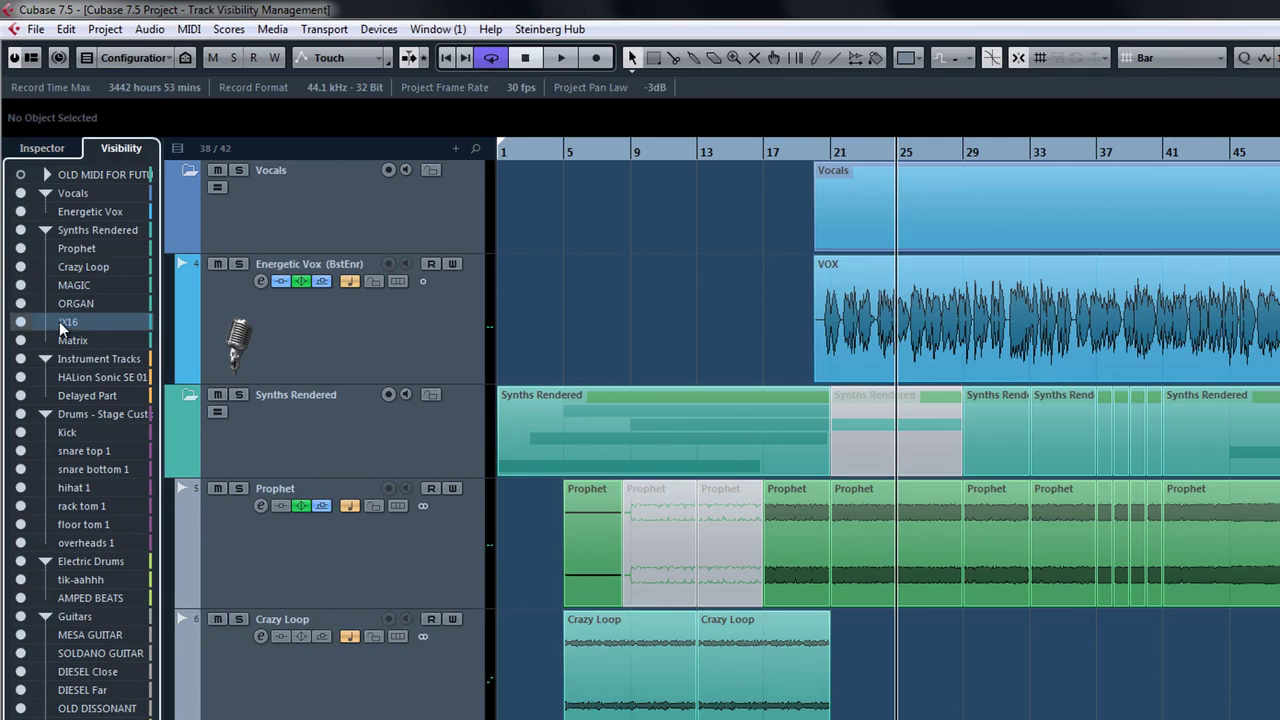
{"action": "left_click", "coordinate": [21, 321], "text": "alt"}
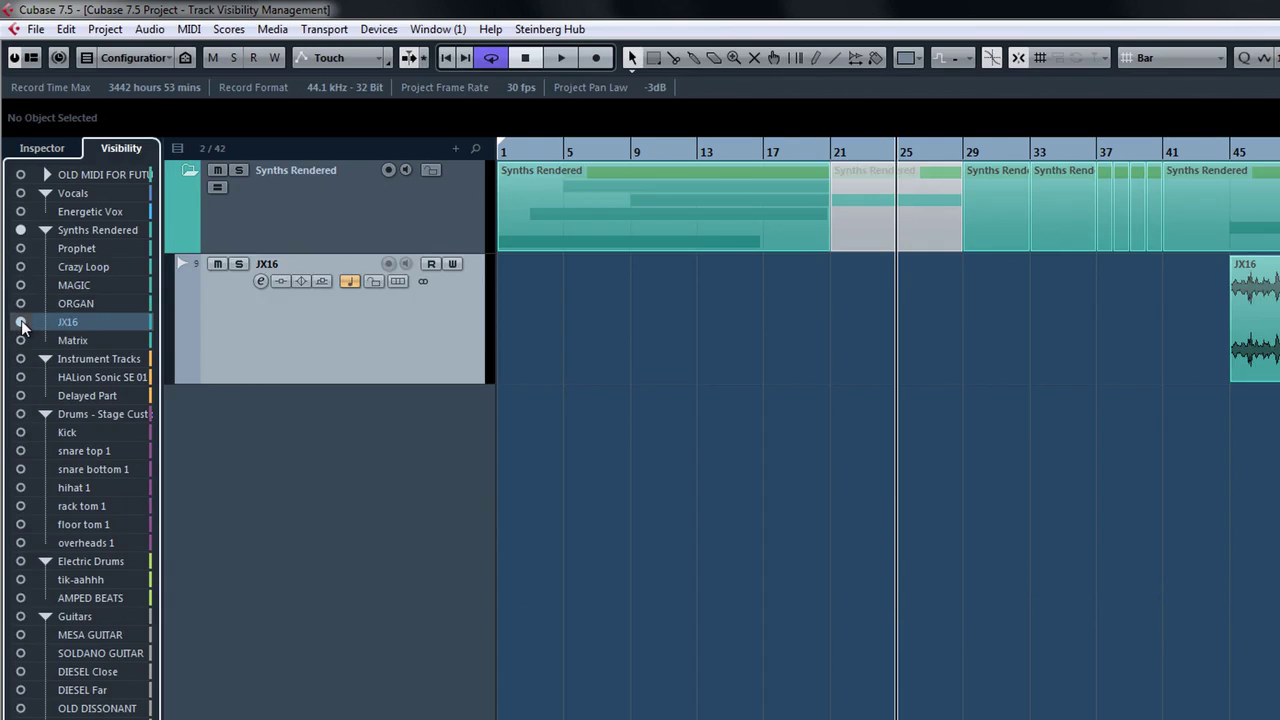
{"action": "left_click", "coordinate": [21, 321], "text": "alt"}
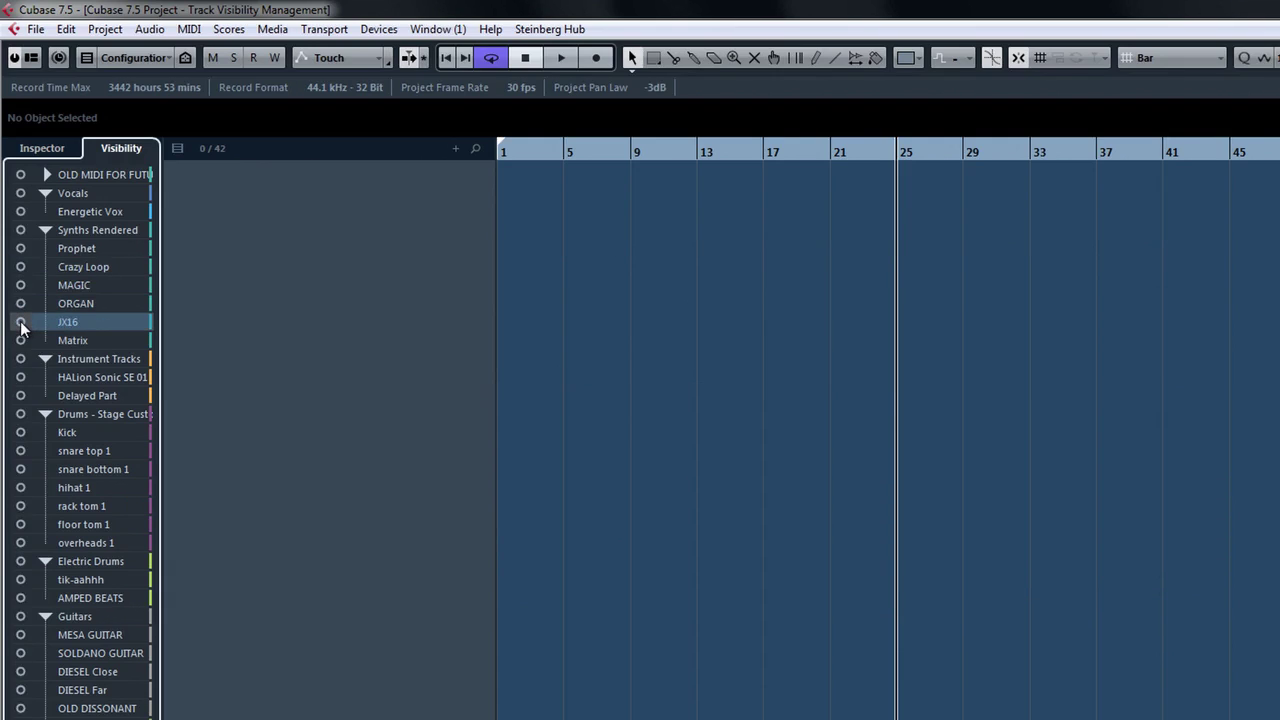
{"action": "left_click", "coordinate": [21, 358]}
{"action": "left_click", "coordinate": [21, 414]}
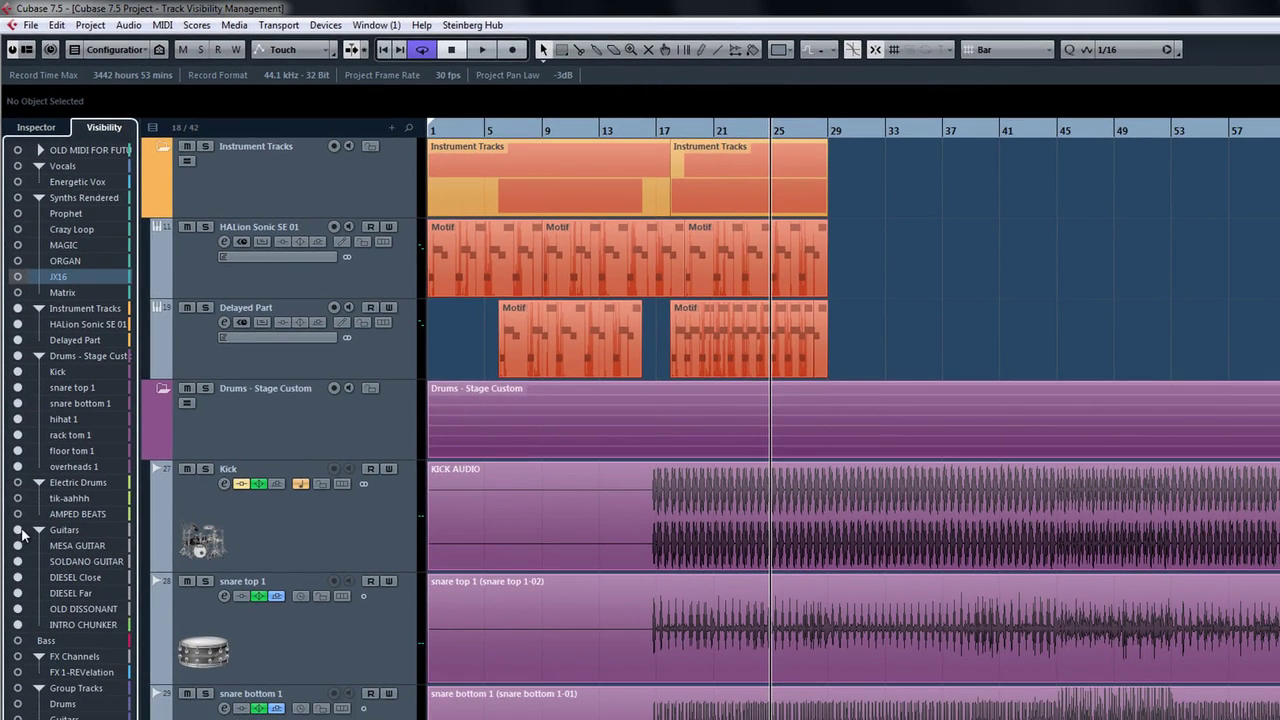
Show only the Drums - Stage Custom tracks and save that view as configuration 'Just drums'
{"action": "left_click", "coordinate": [38, 482]}
{"action": "left_click", "coordinate": [17, 358]}
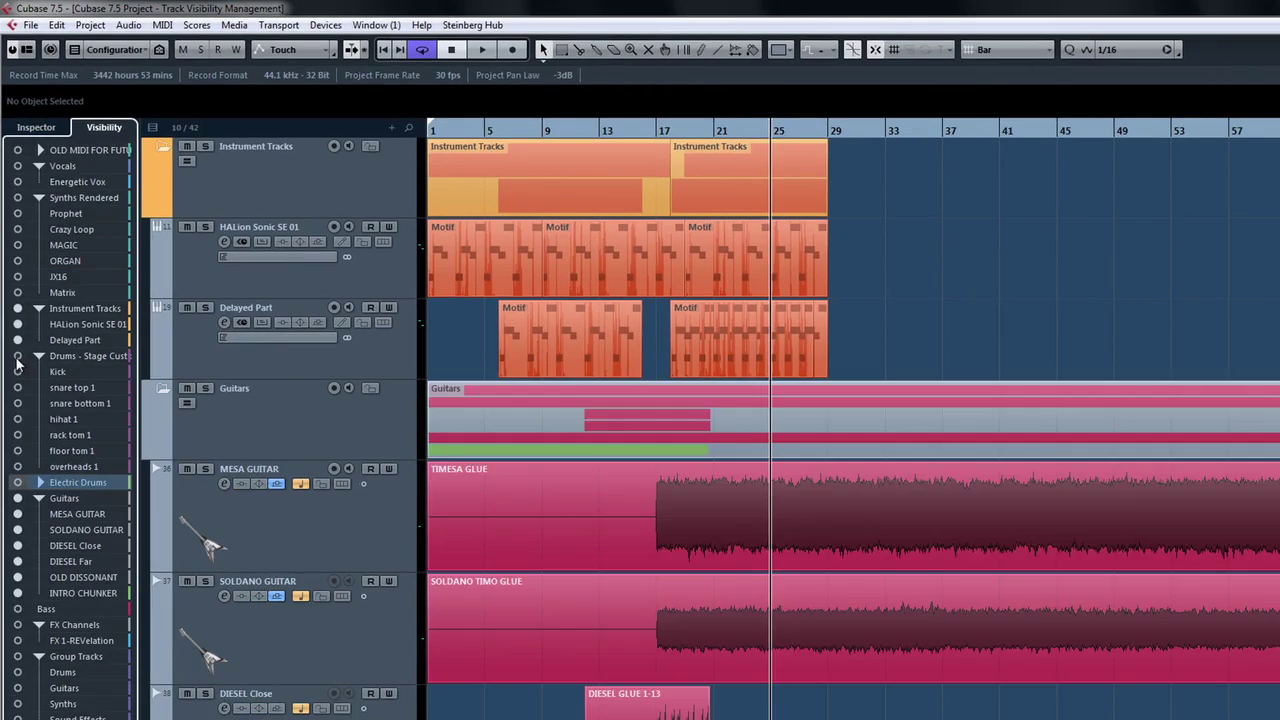
{"action": "left_click", "coordinate": [17, 358], "text": "alt"}
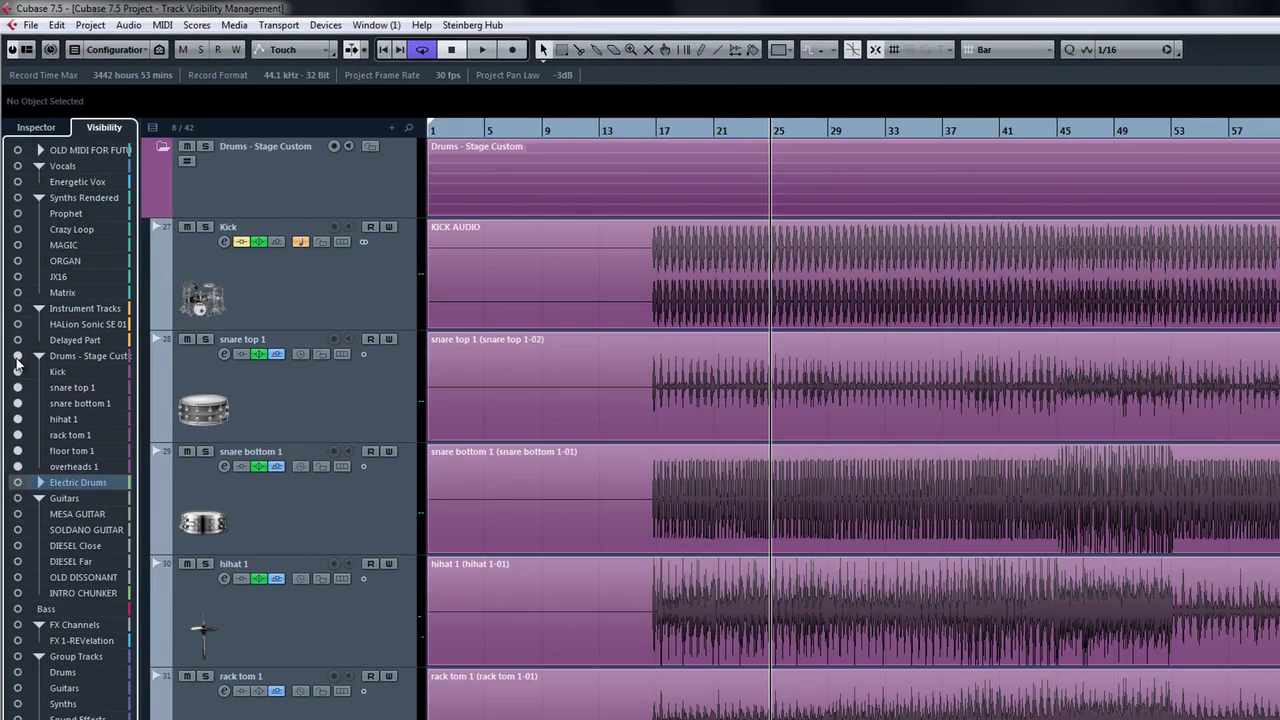
{"action": "left_click", "coordinate": [115, 49]}
{"action": "left_click", "coordinate": [148, 70]}
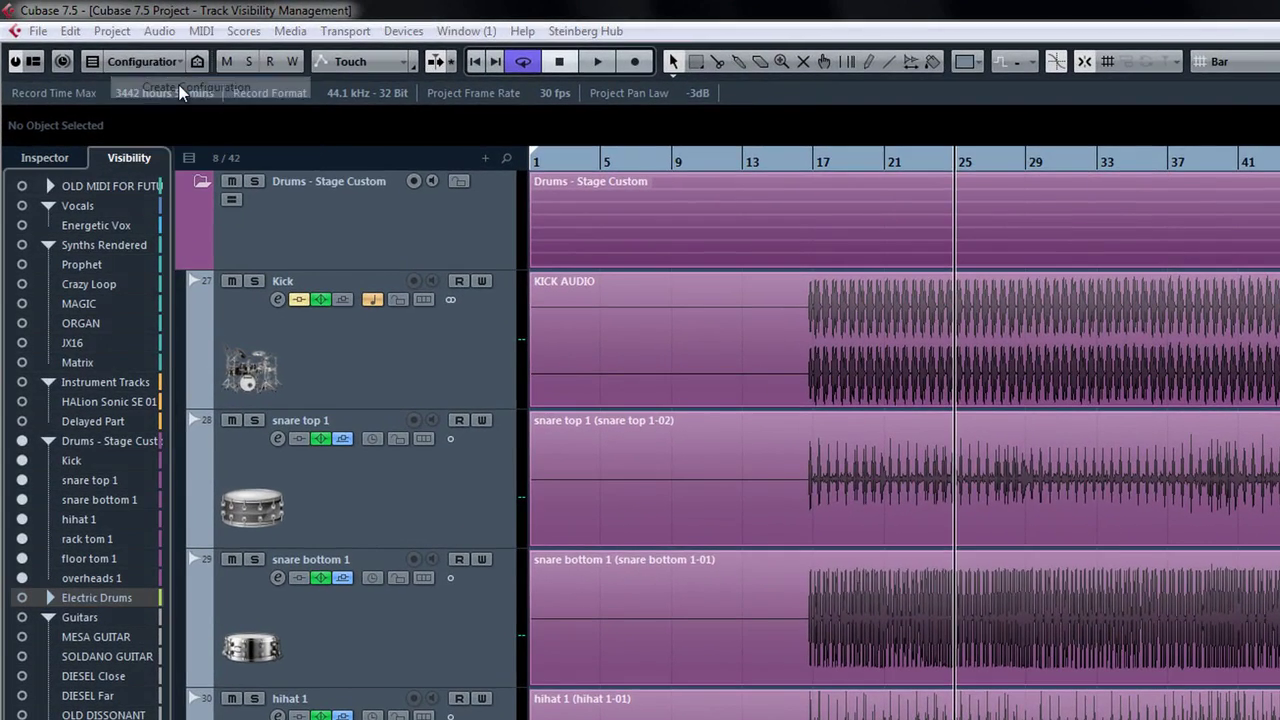
{"action": "type", "text": "Just drums"}
{"action": "key", "text": "Return"}
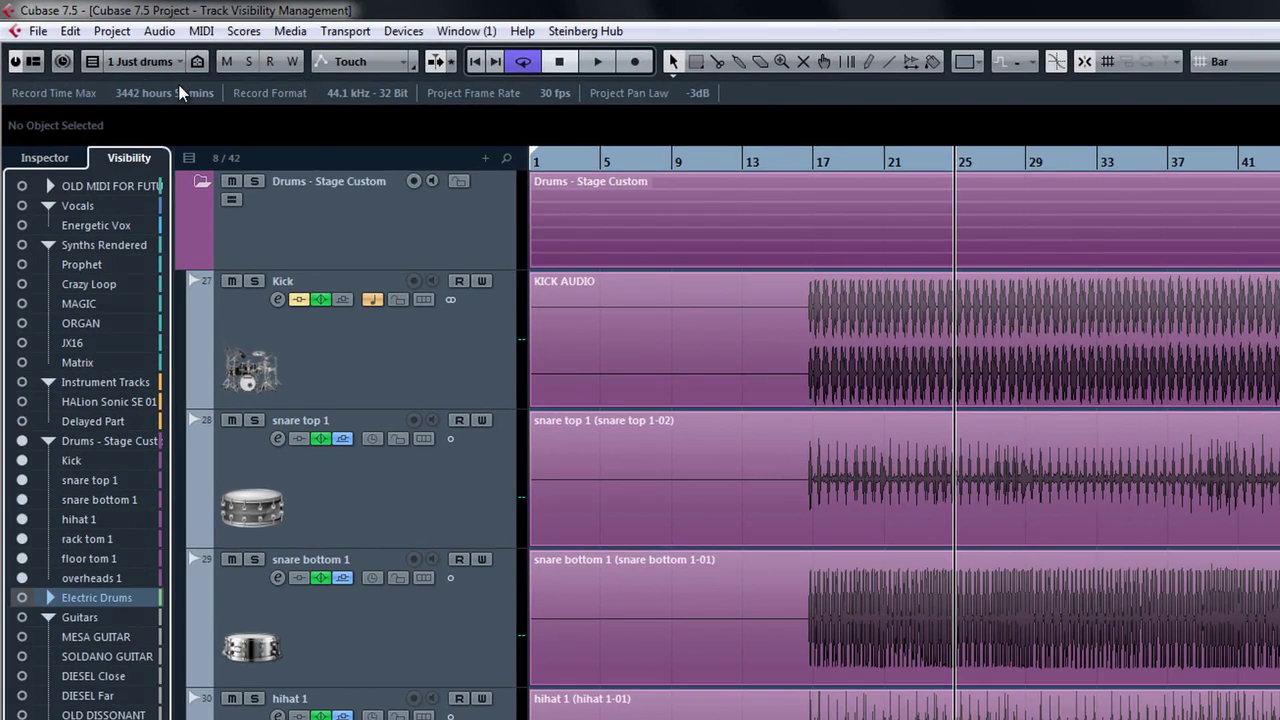
Hide the drums and show the Guitars folder and the Bass track instead
{"action": "left_click", "coordinate": [22, 441]}
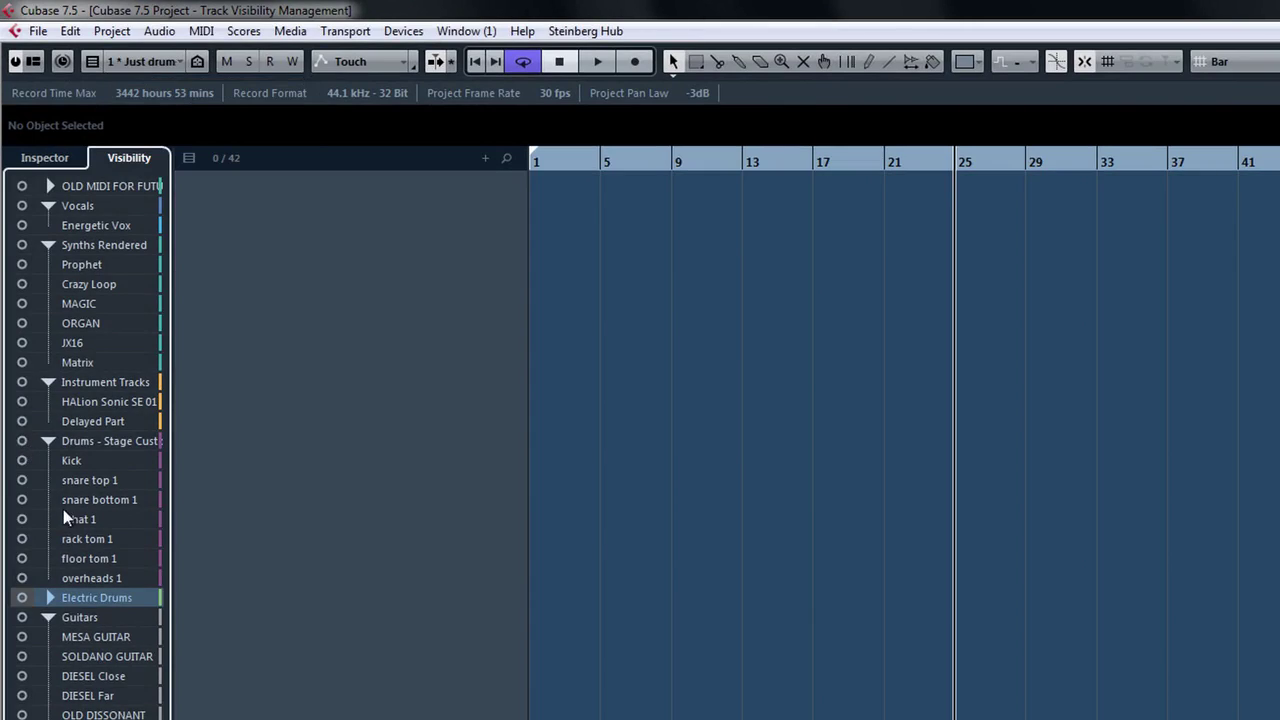
{"action": "left_click", "coordinate": [22, 617]}
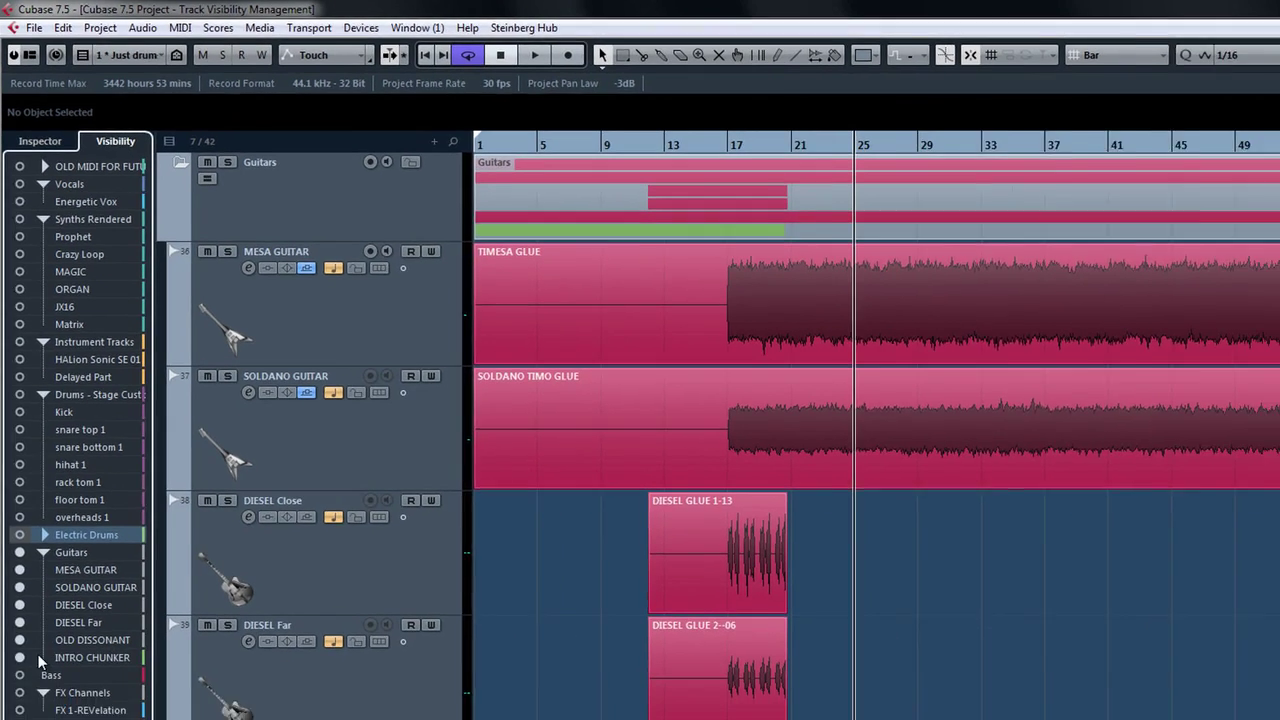
{"action": "left_click", "coordinate": [19, 675]}
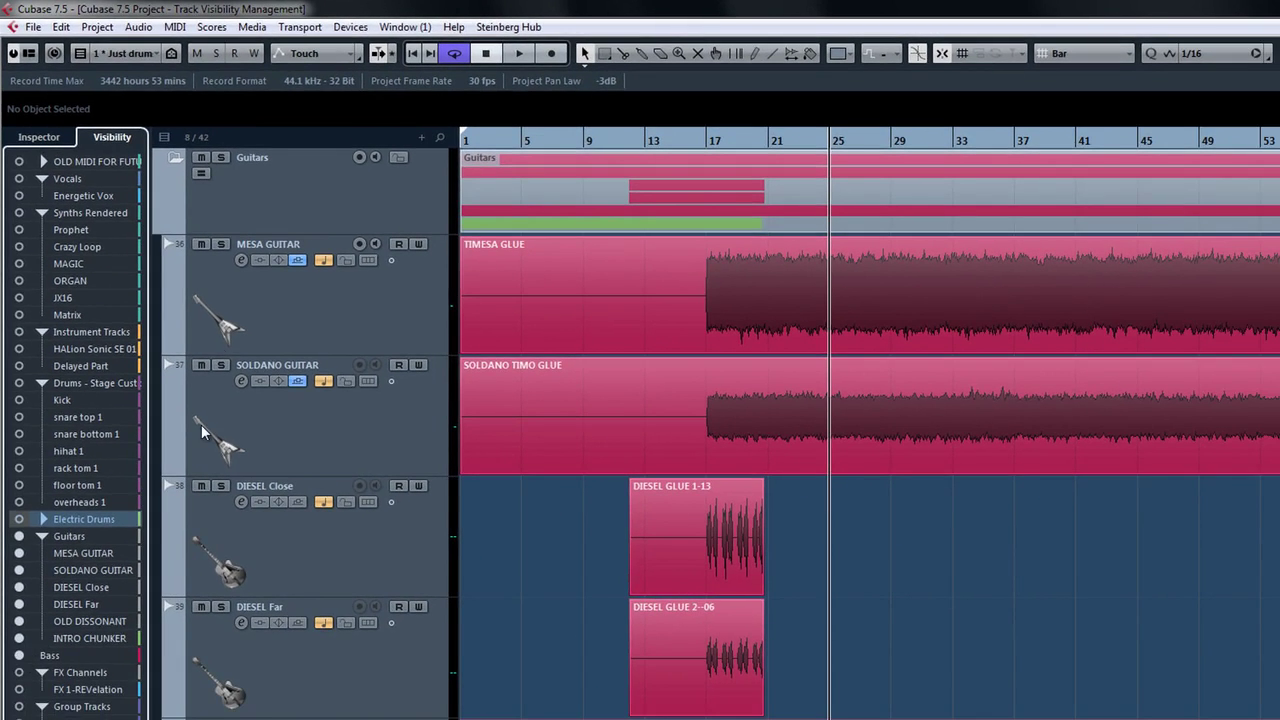
{"action": "left_click", "coordinate": [157, 58]}
Save a second configuration named 'Guitar & Bass', then recall Just drums and Guitar & Bass in turn
{"action": "left_click", "coordinate": [140, 100]}
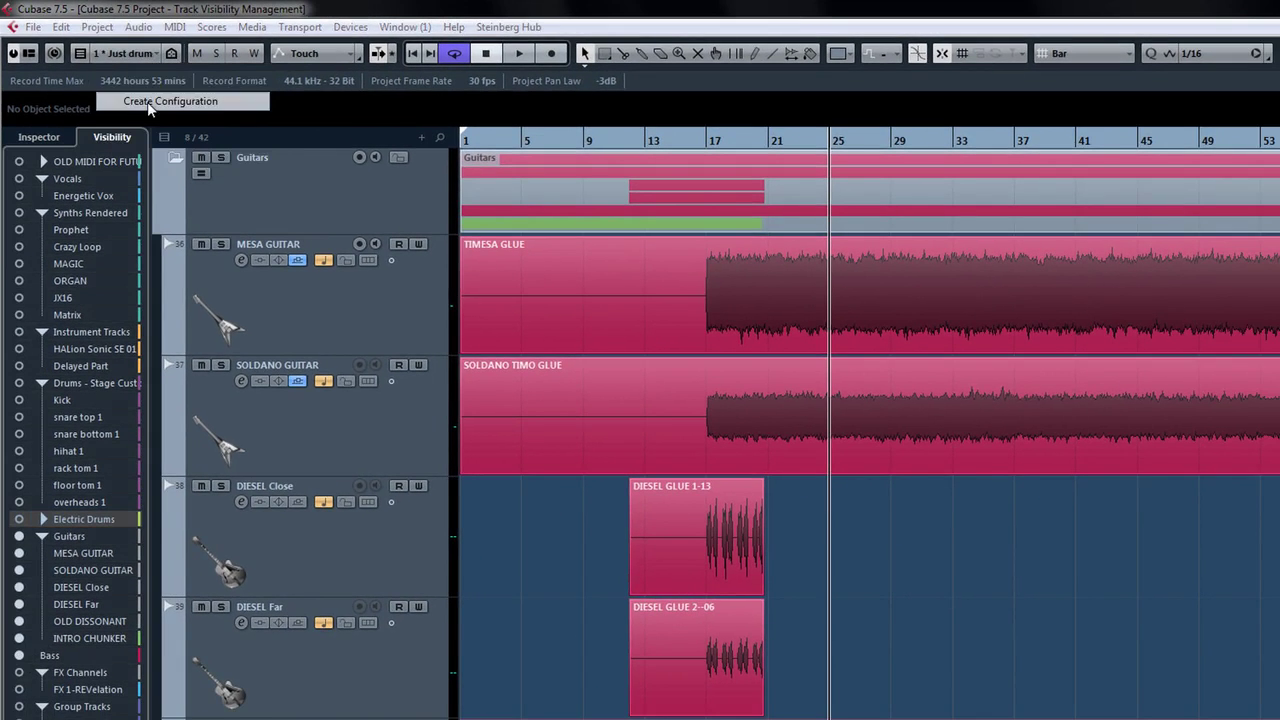
{"action": "type", "text": "Guitar & Bass"}
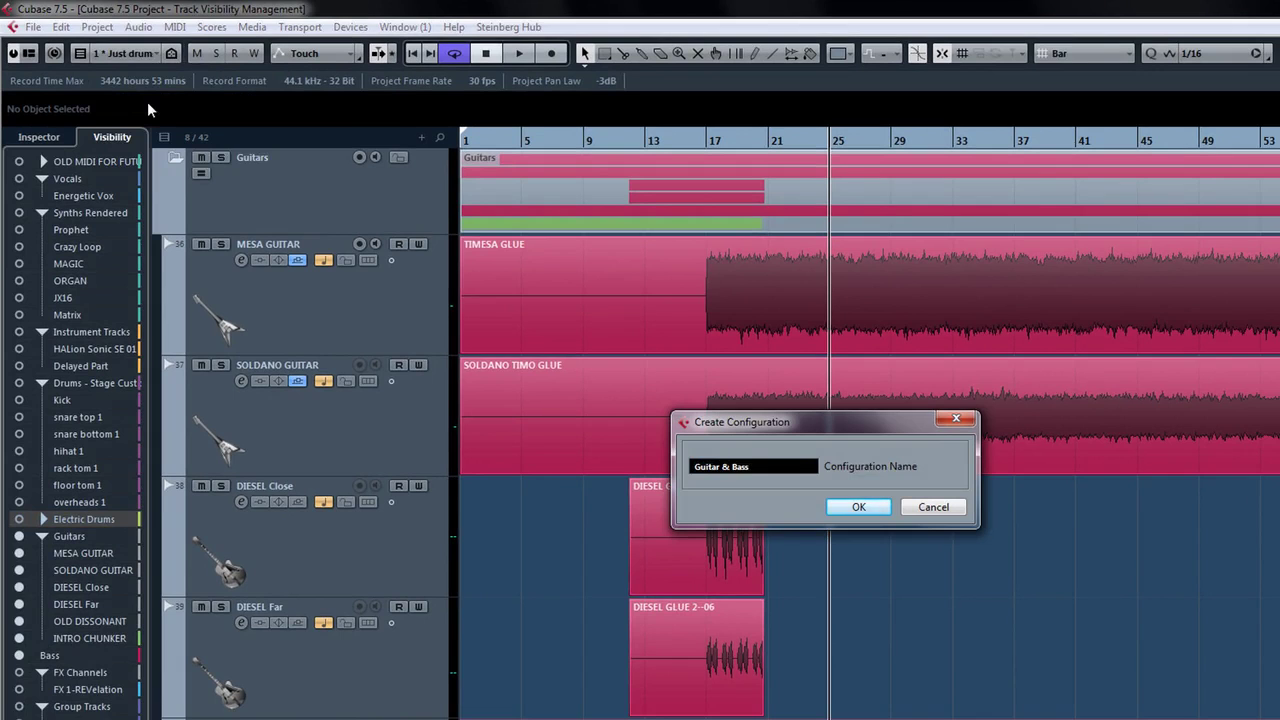
{"action": "key", "text": "Return"}
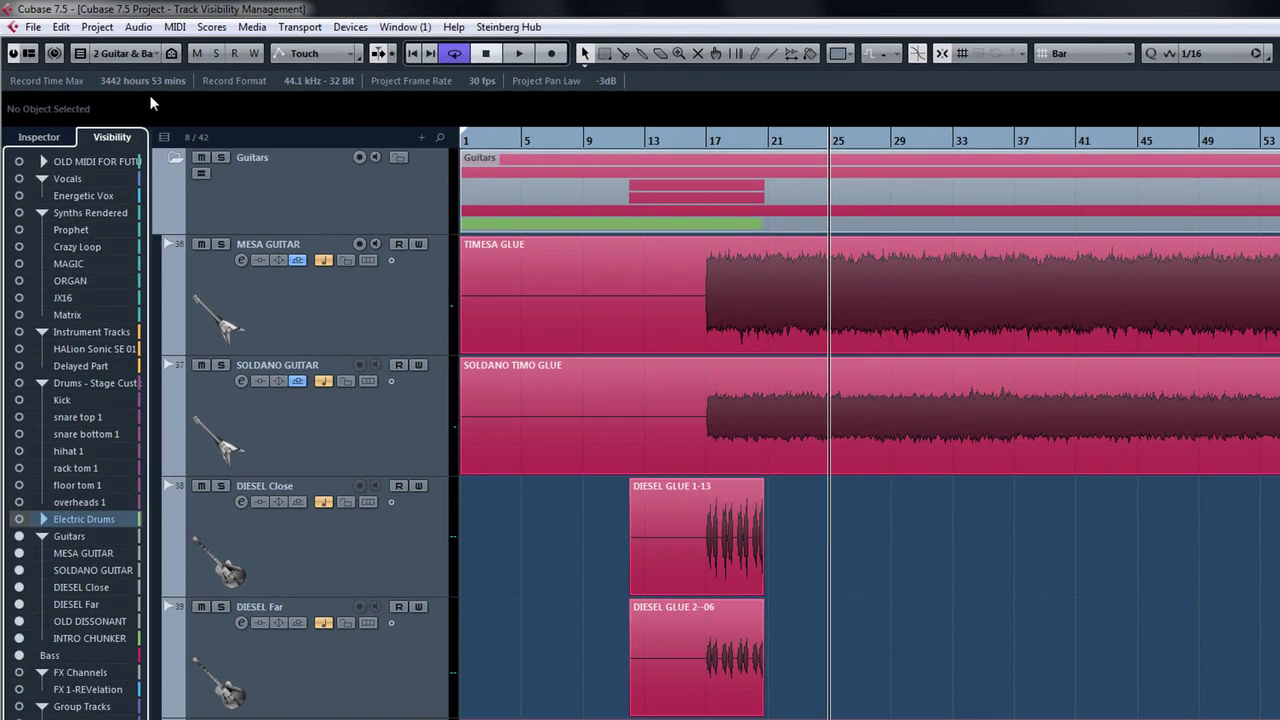
{"action": "left_click", "coordinate": [156, 58]}
{"action": "left_click", "coordinate": [156, 73]}
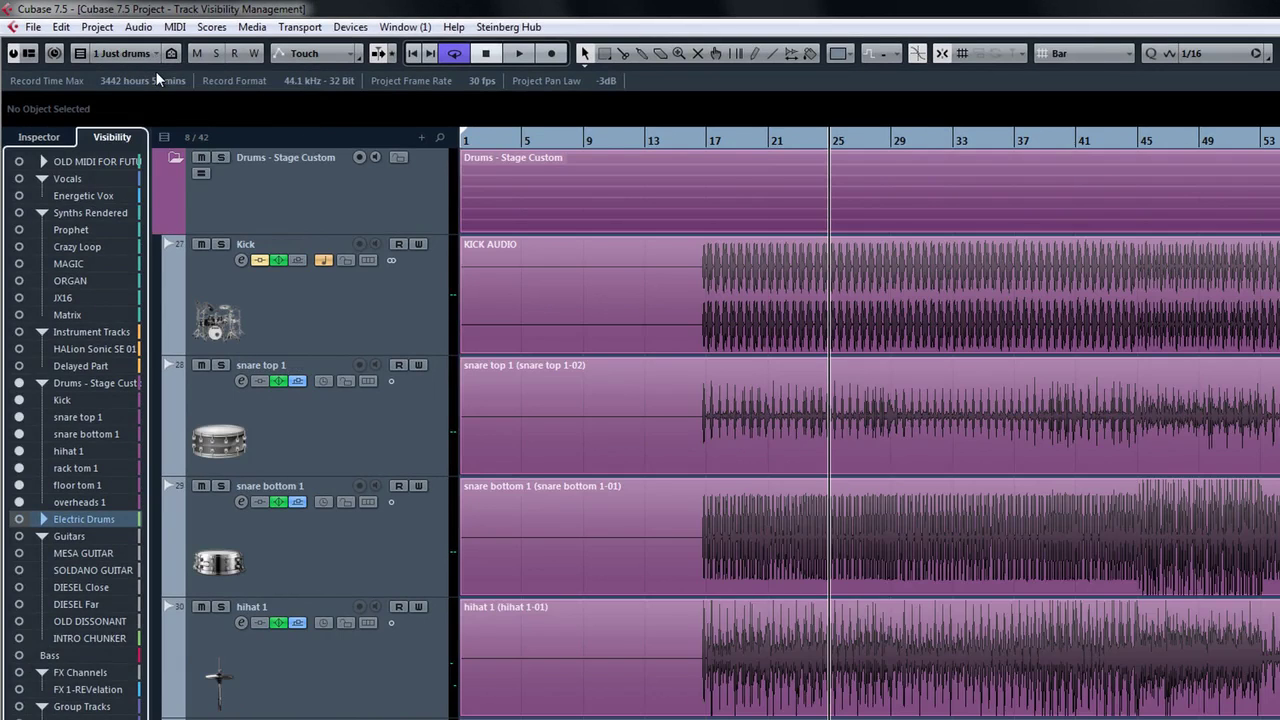
{"action": "left_click", "coordinate": [154, 55]}
{"action": "left_click", "coordinate": [154, 92]}
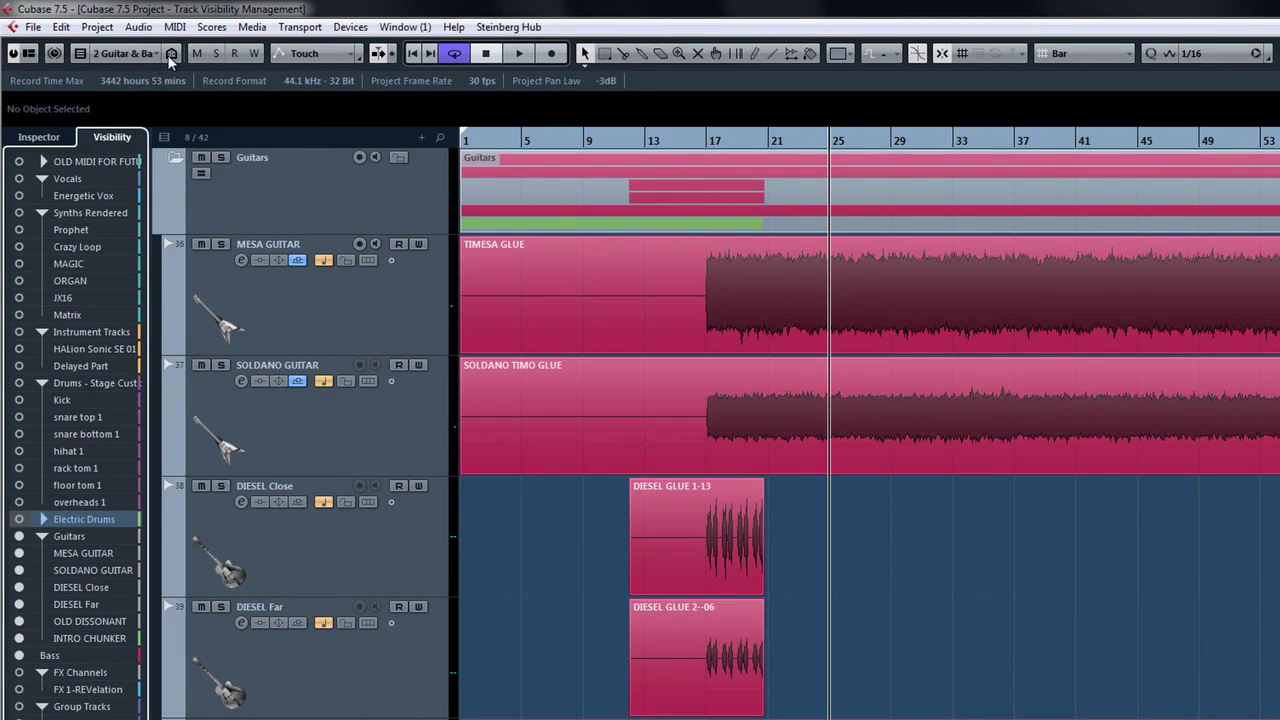
Show all tracks, then only the tracks with data at the cursor position
{"action": "left_click", "coordinate": [171, 54]}
{"action": "left_click", "coordinate": [195, 78]}
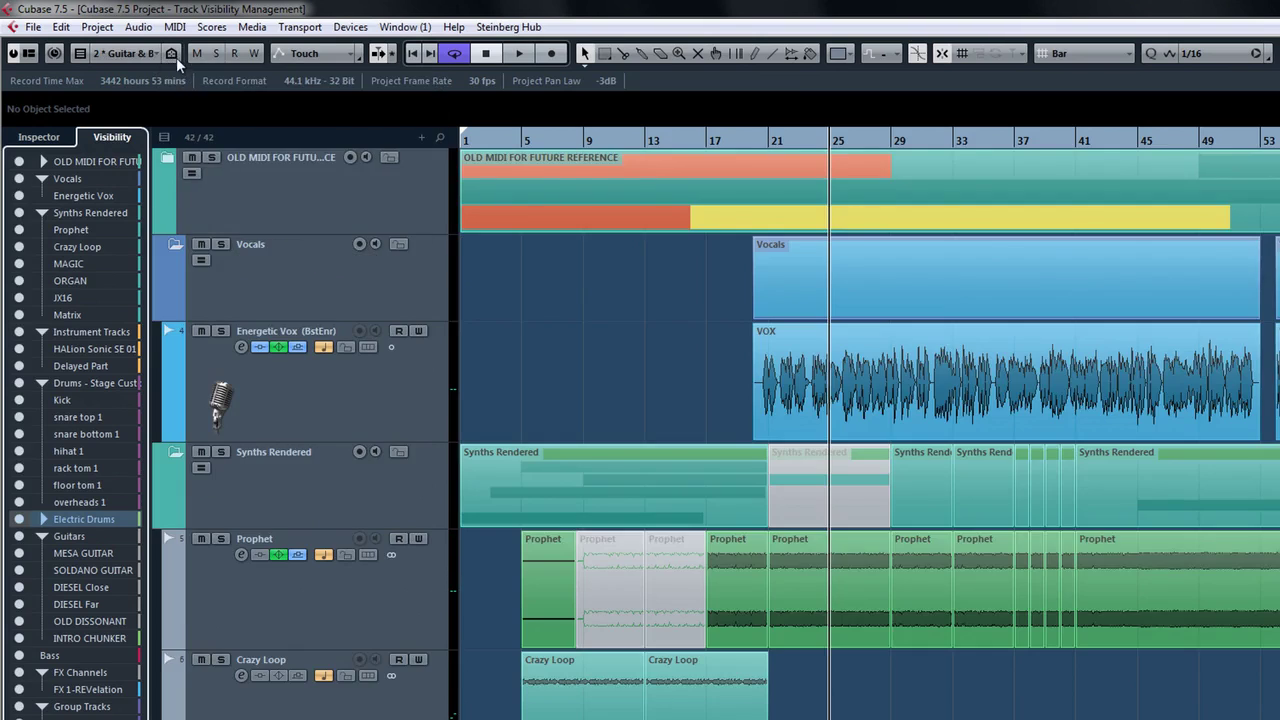
{"action": "left_click", "coordinate": [171, 55]}
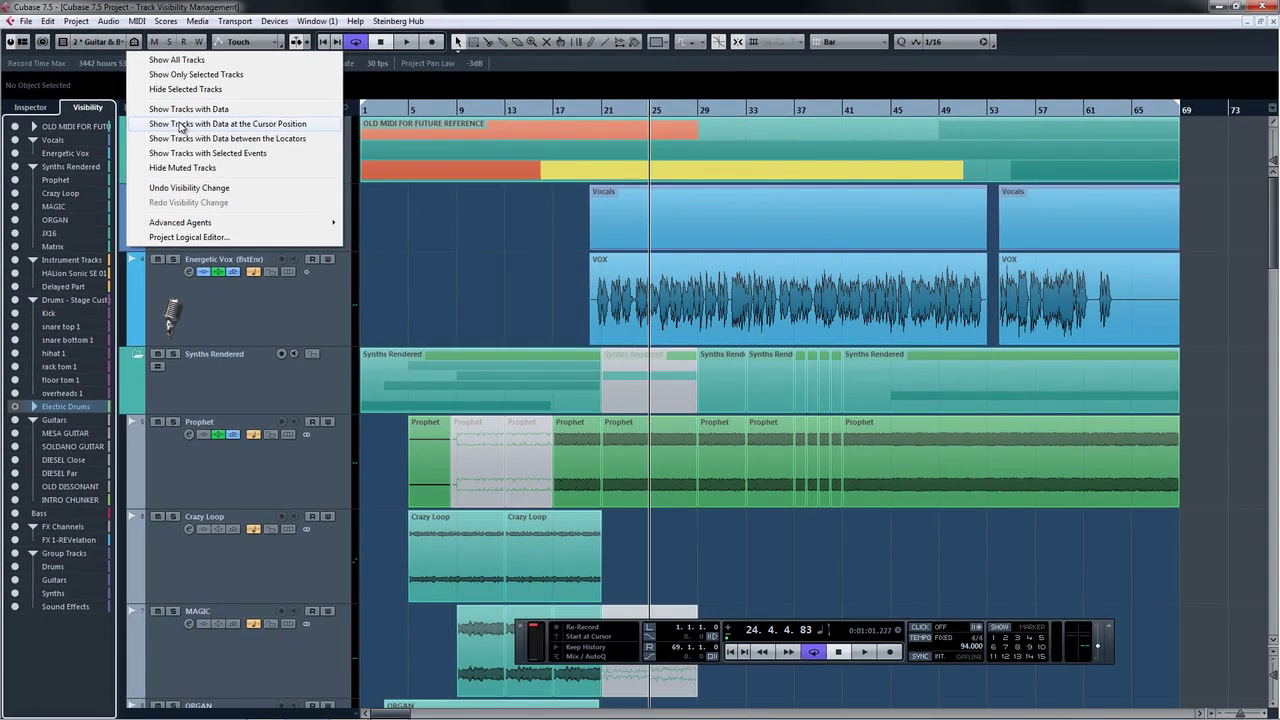
{"action": "left_click", "coordinate": [181, 124]}
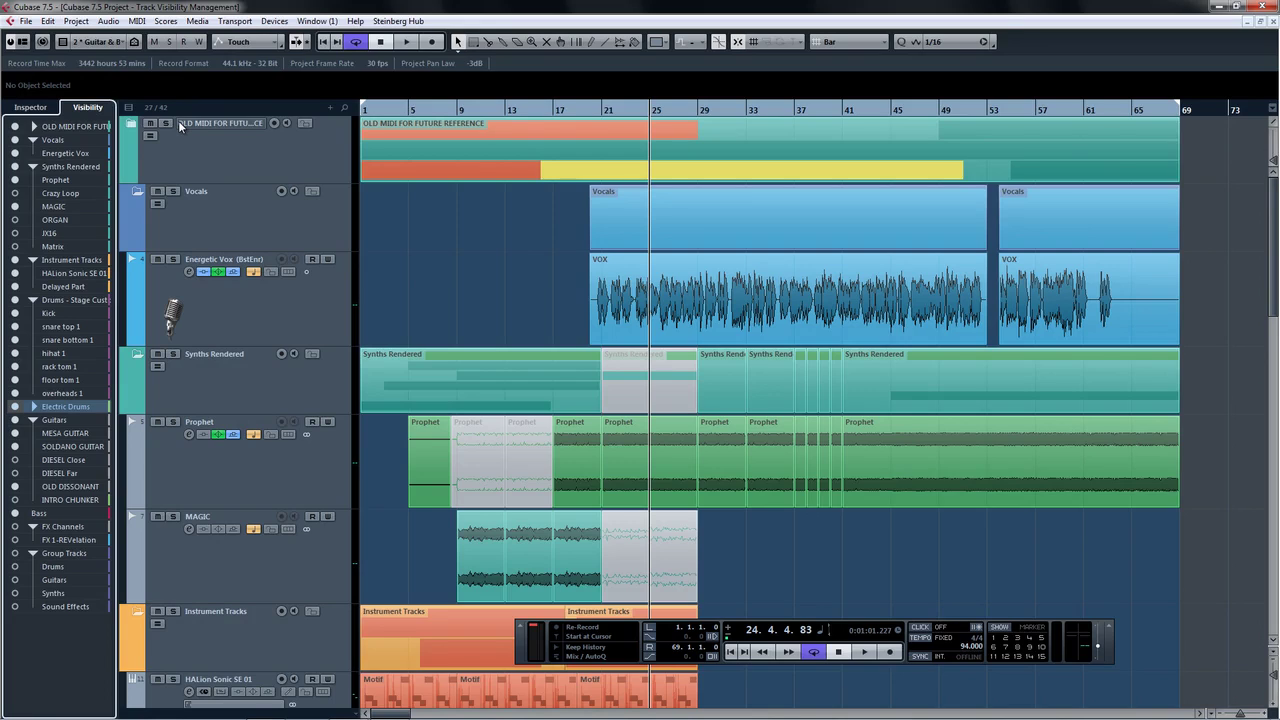
Close the transport, sync project and MixConsole visibility, and toggle the Instrument Tracks and Drums folders
{"action": "key", "text": "F2"}
{"action": "left_click", "coordinate": [108, 108]}
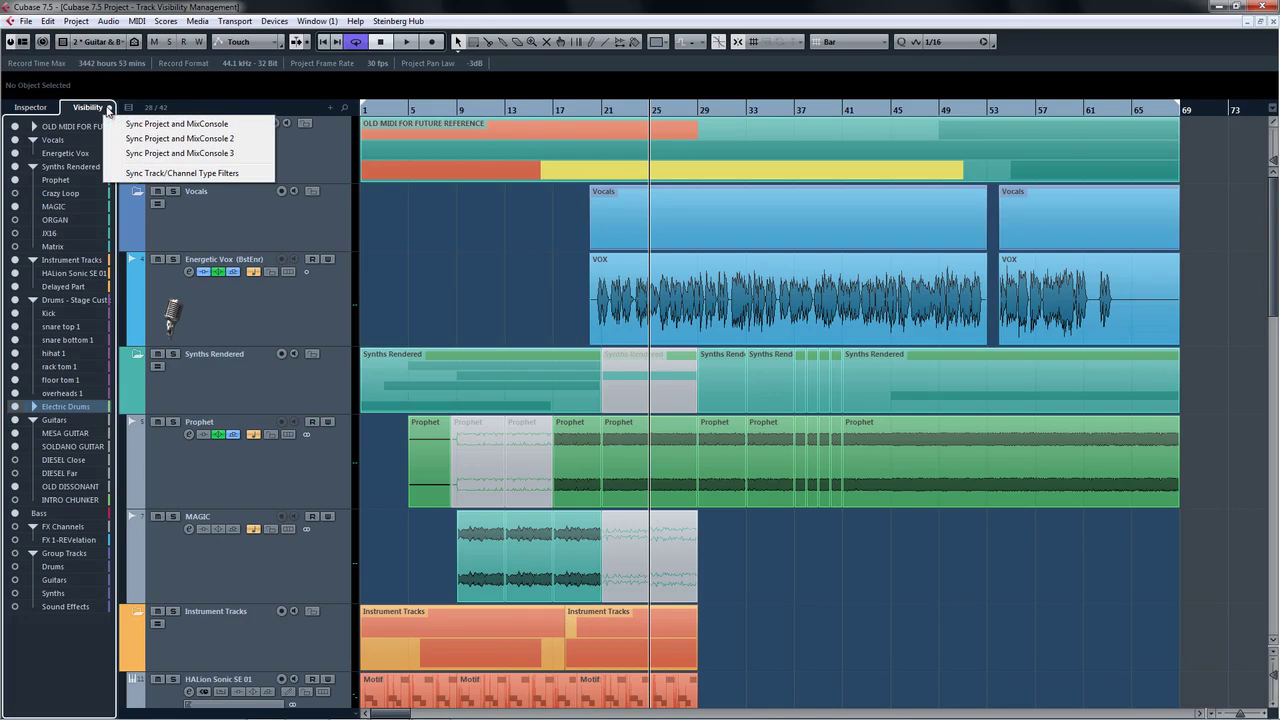
{"action": "left_click", "coordinate": [222, 123]}
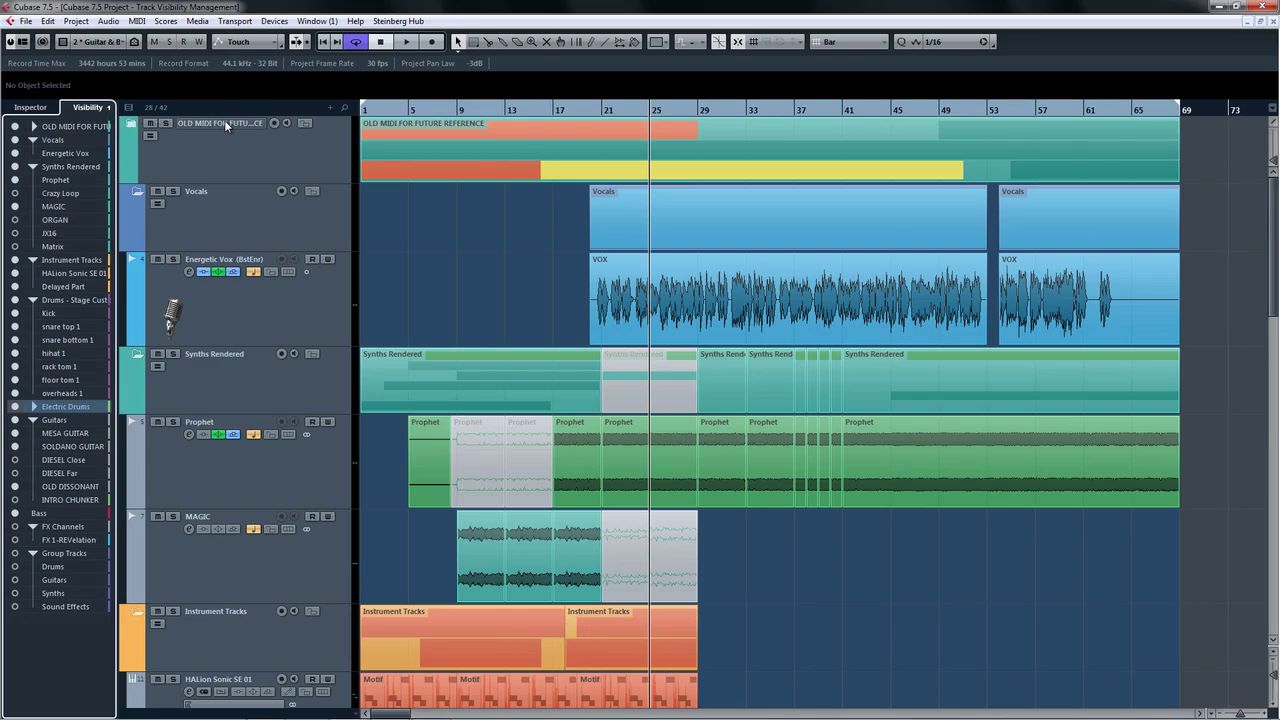
{"action": "left_click", "coordinate": [13, 262]}
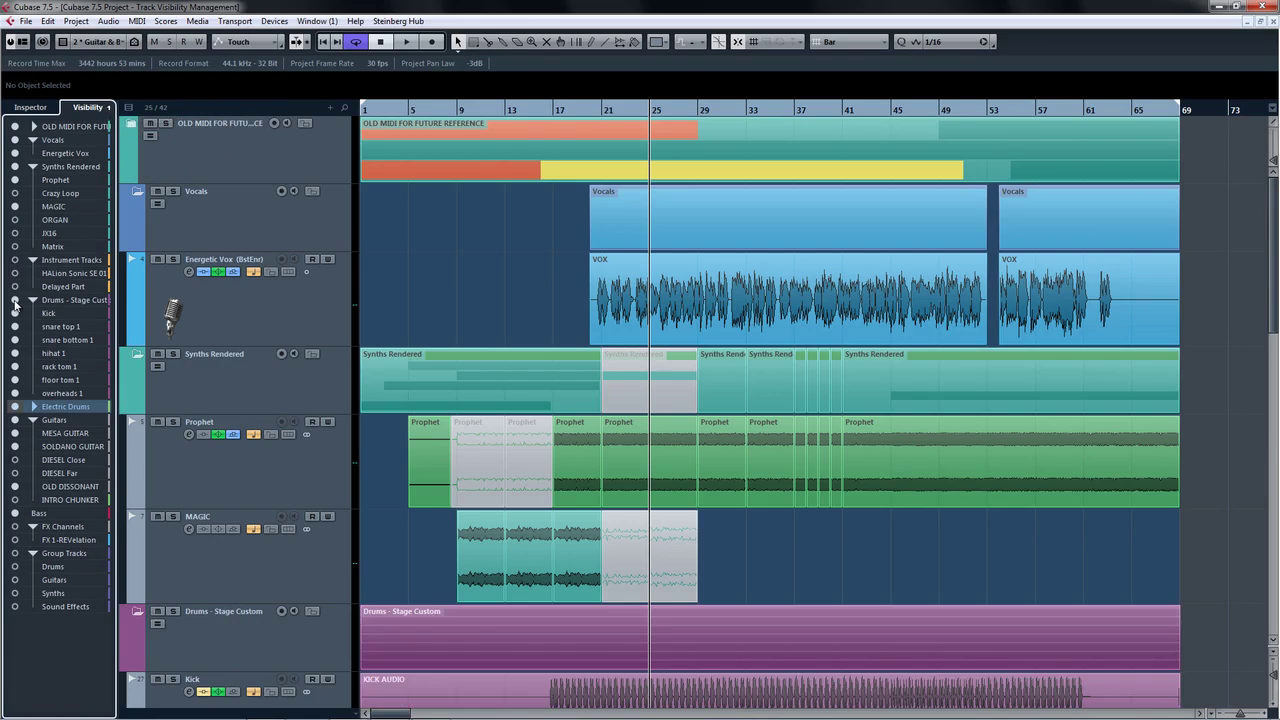
{"action": "left_click", "coordinate": [14, 300]}
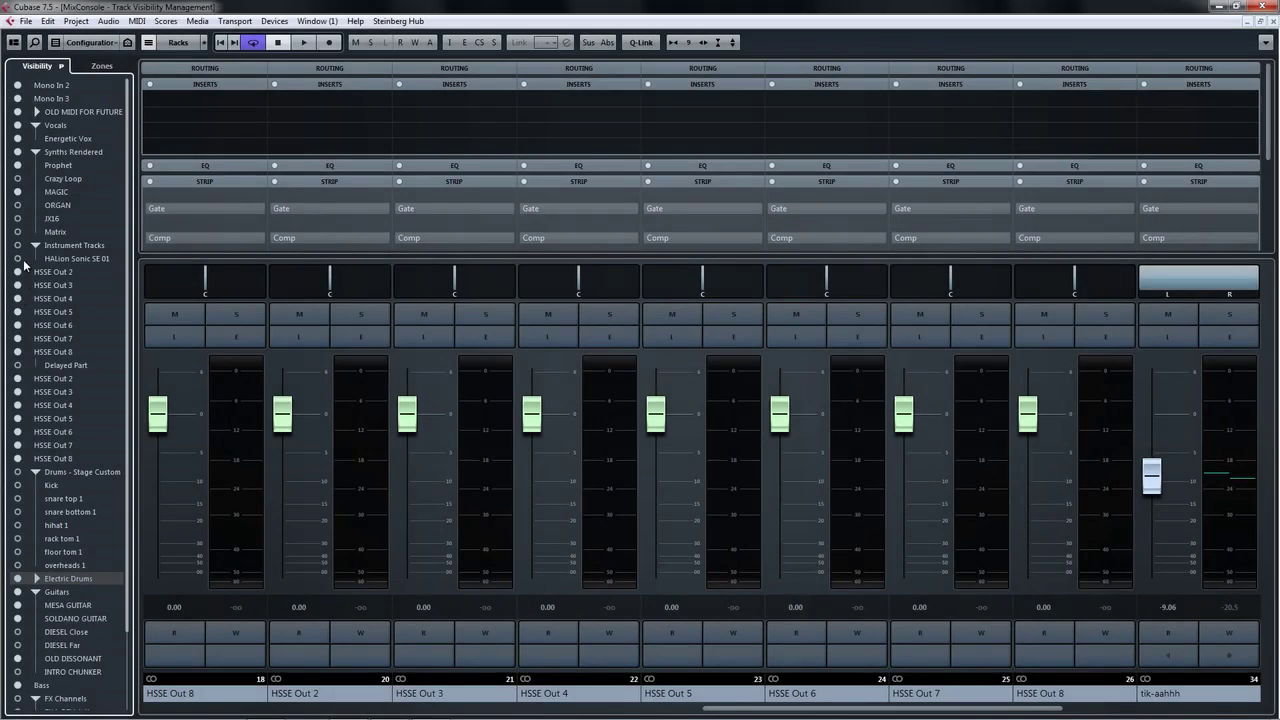
Toggle channel visibility in the MixConsole list, including Instrument Tracks and JX16
{"action": "left_click", "coordinate": [17, 246]}
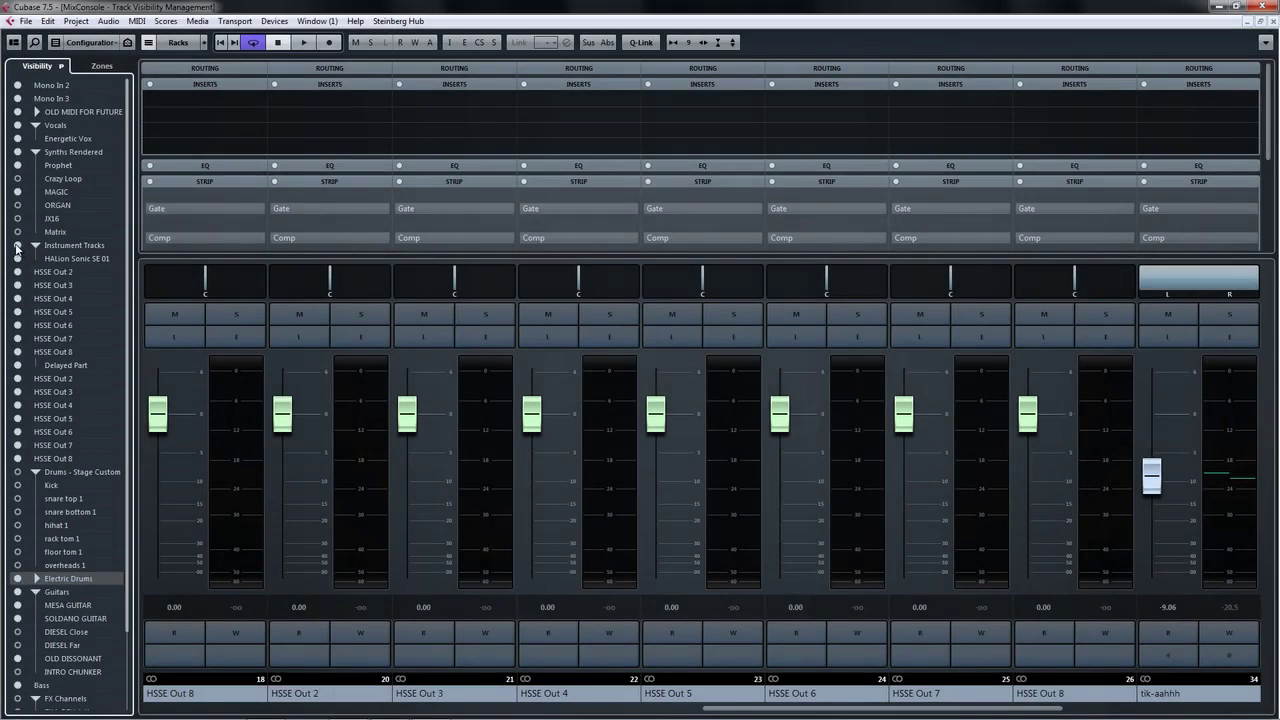
{"action": "left_click", "coordinate": [17, 219]}
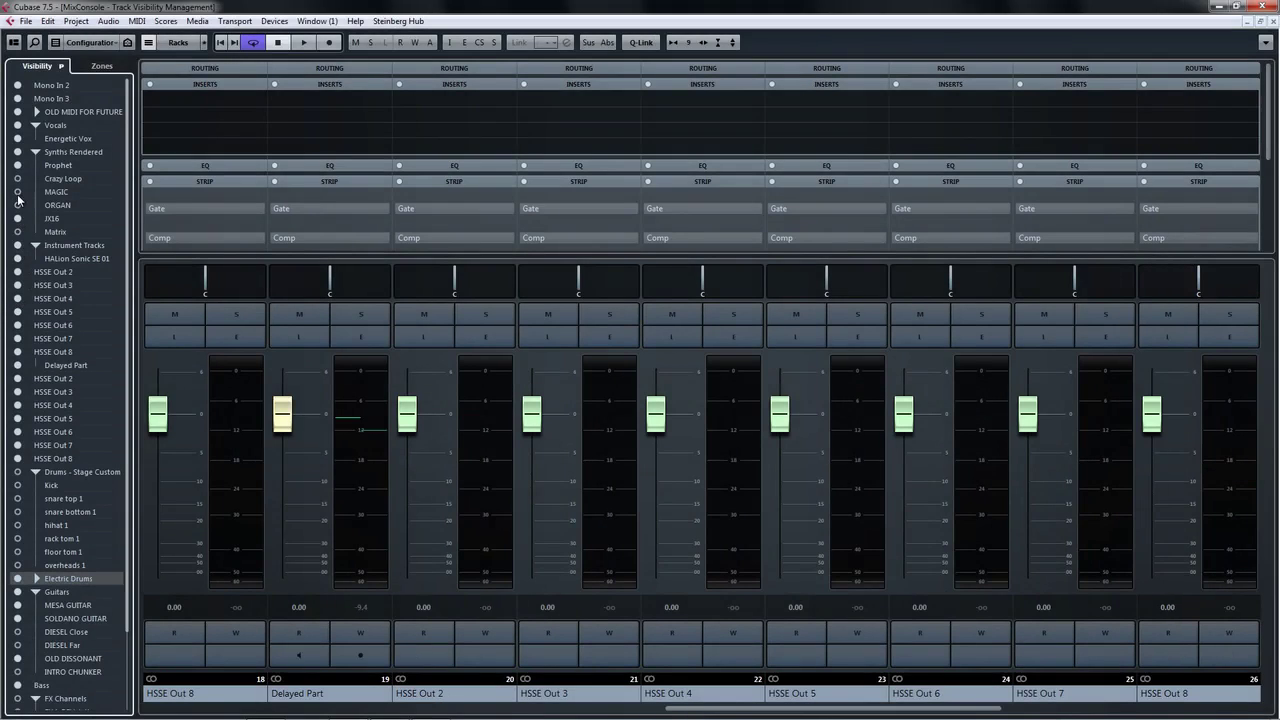
{"action": "left_click", "coordinate": [17, 219]}
{"action": "left_click", "coordinate": [17, 112]}
{"action": "left_click", "coordinate": [17, 126]}
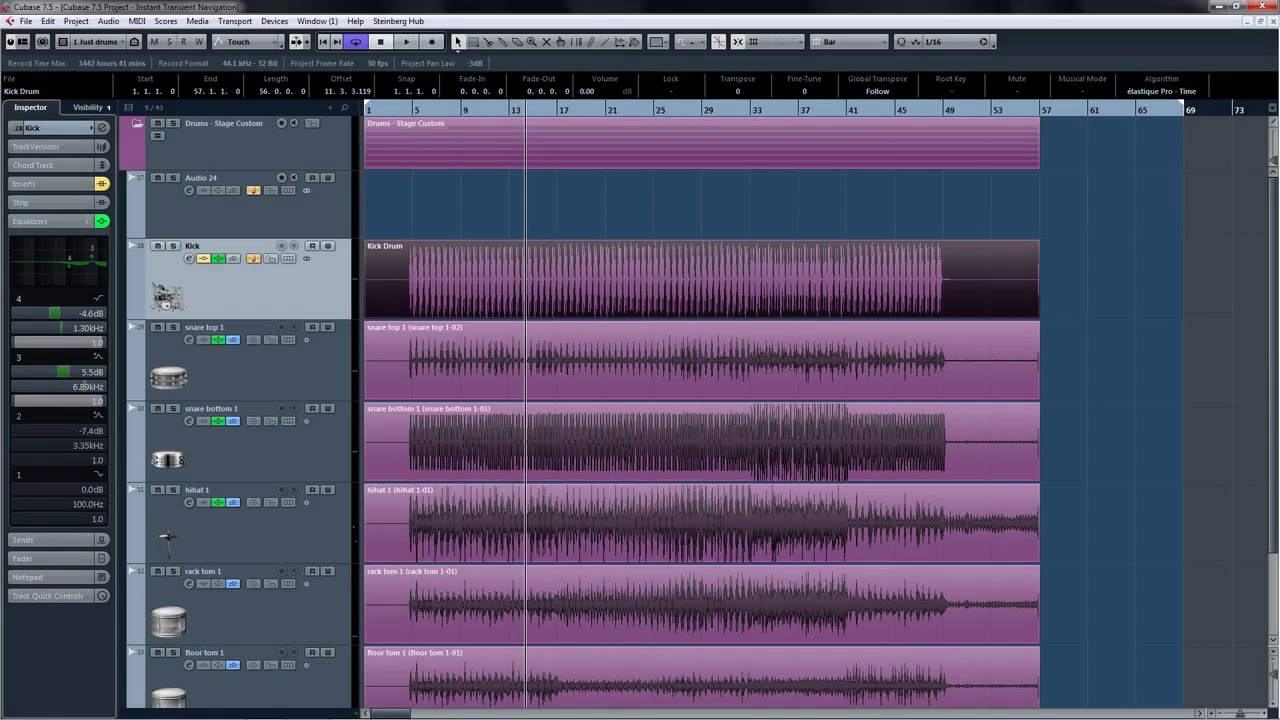
Import the Far Kick Mic recording onto the Audio 24 track at bar 1
{"action": "left_click_drag", "start_coordinate": [833, 142], "coordinate": [369, 202]}
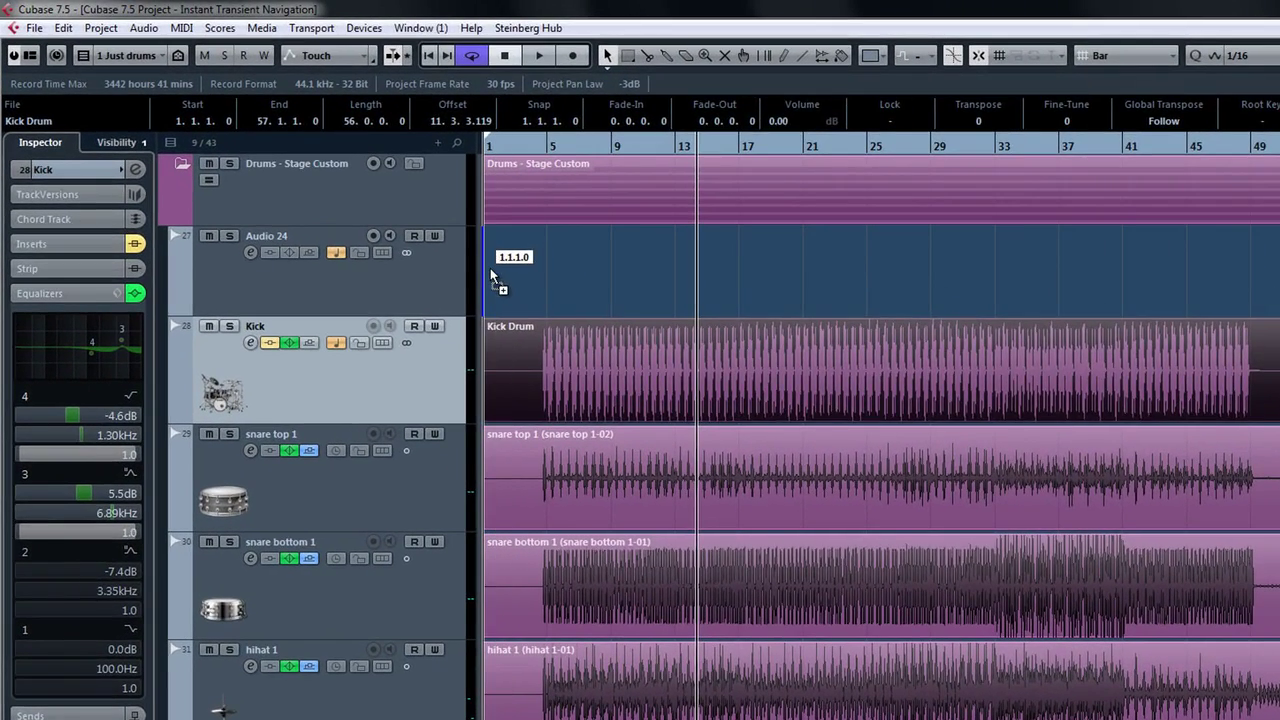
{"action": "left_click_drag", "start_coordinate": [490, 268], "coordinate": [491, 268]}
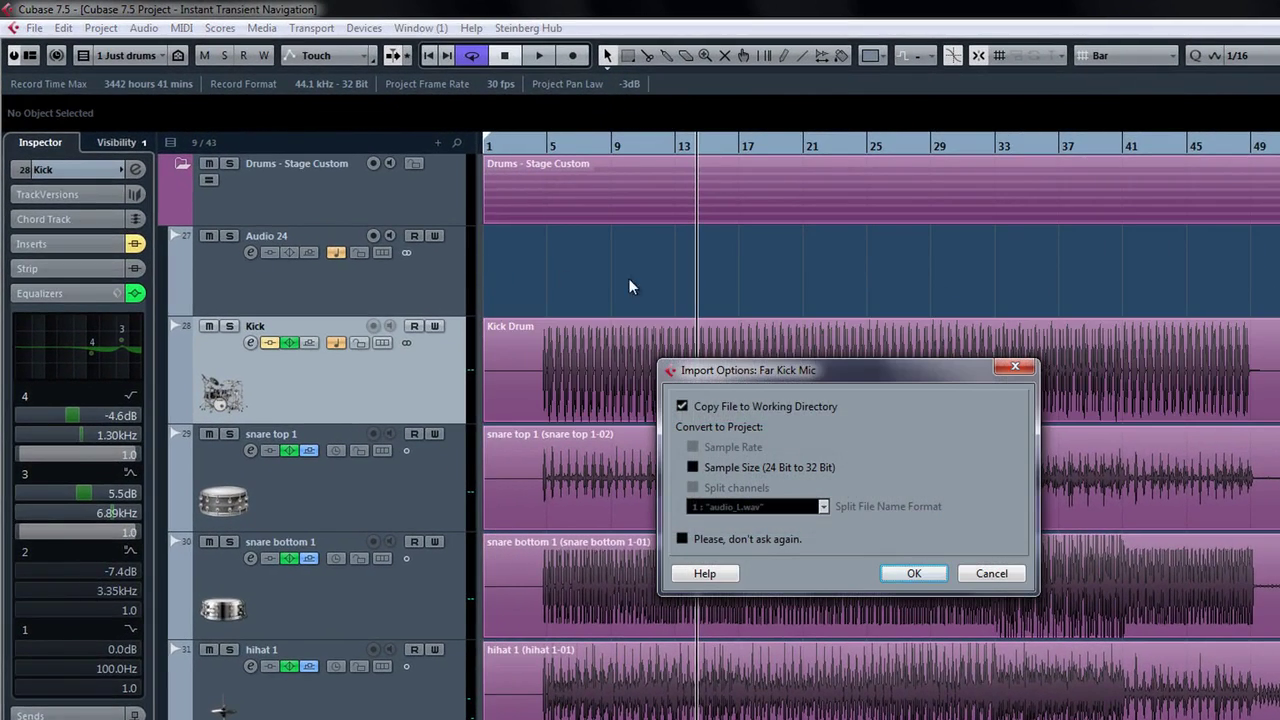
{"action": "left_click", "coordinate": [913, 571]}
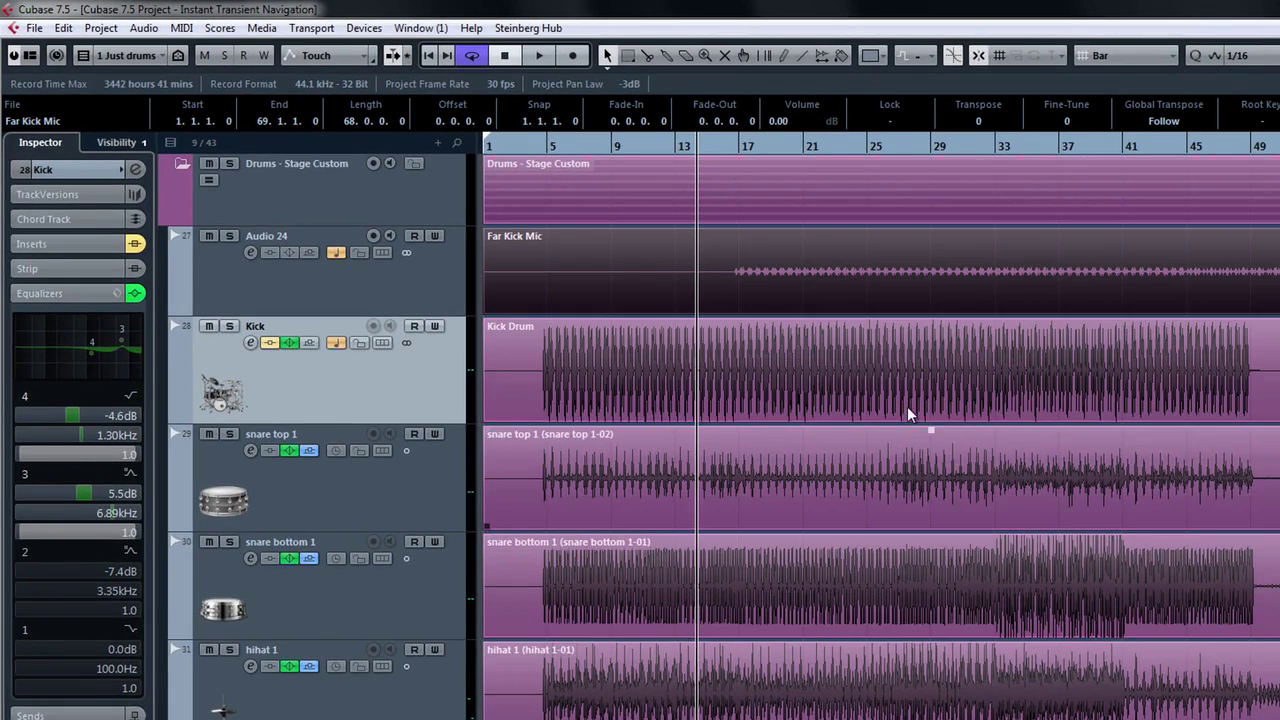
Select and record-arm Audio 24, zoom in, and step the cursor back through its hitpoints
{"action": "left_click", "coordinate": [453, 291]}
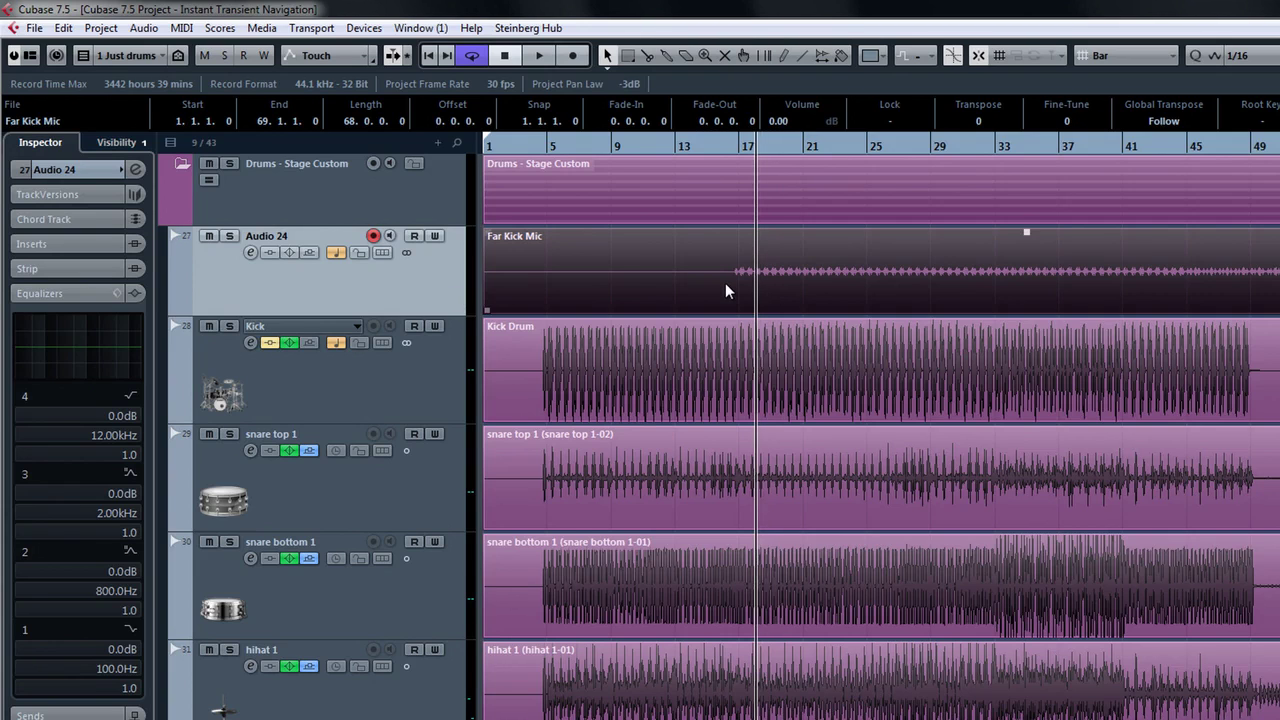
{"action": "scroll", "coordinate": [725, 283], "scroll_direction": "up", "scroll_amount": 8}
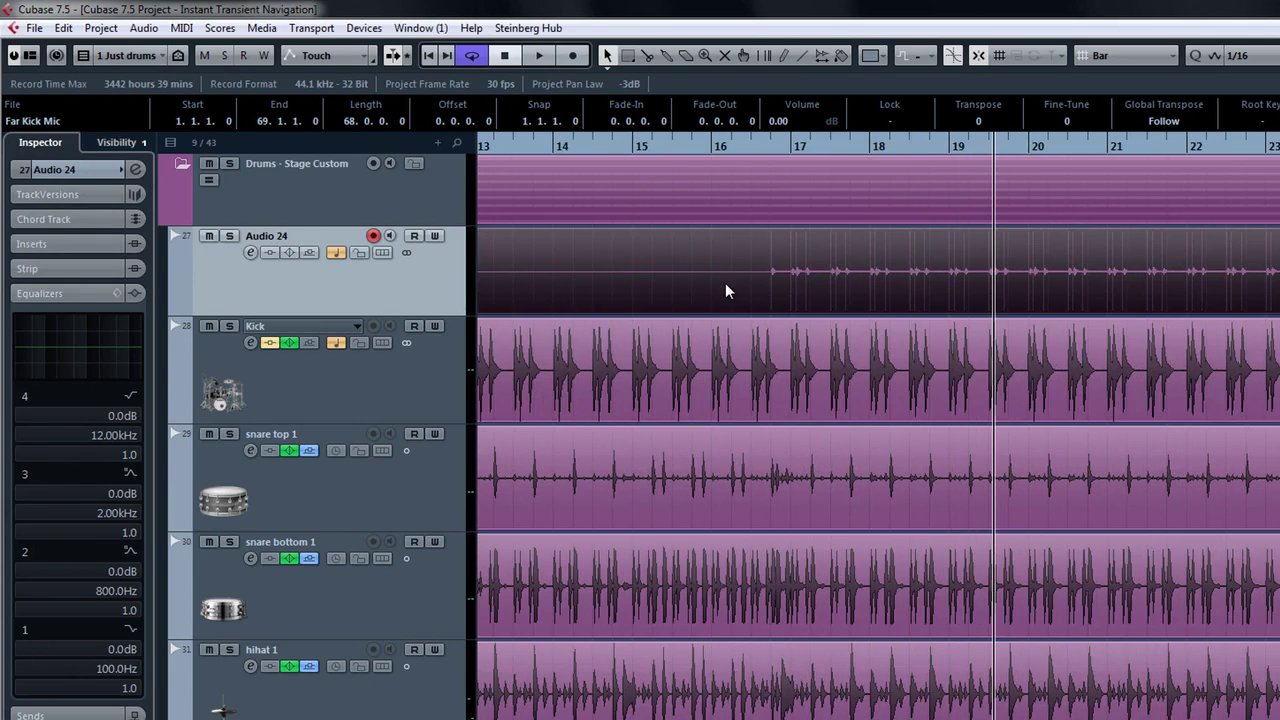
{"action": "key", "text": "alt+b"}
{"action": "key", "text": "alt+b"}
{"action": "key", "text": "alt+b"}
{"action": "key", "text": "alt+b"}
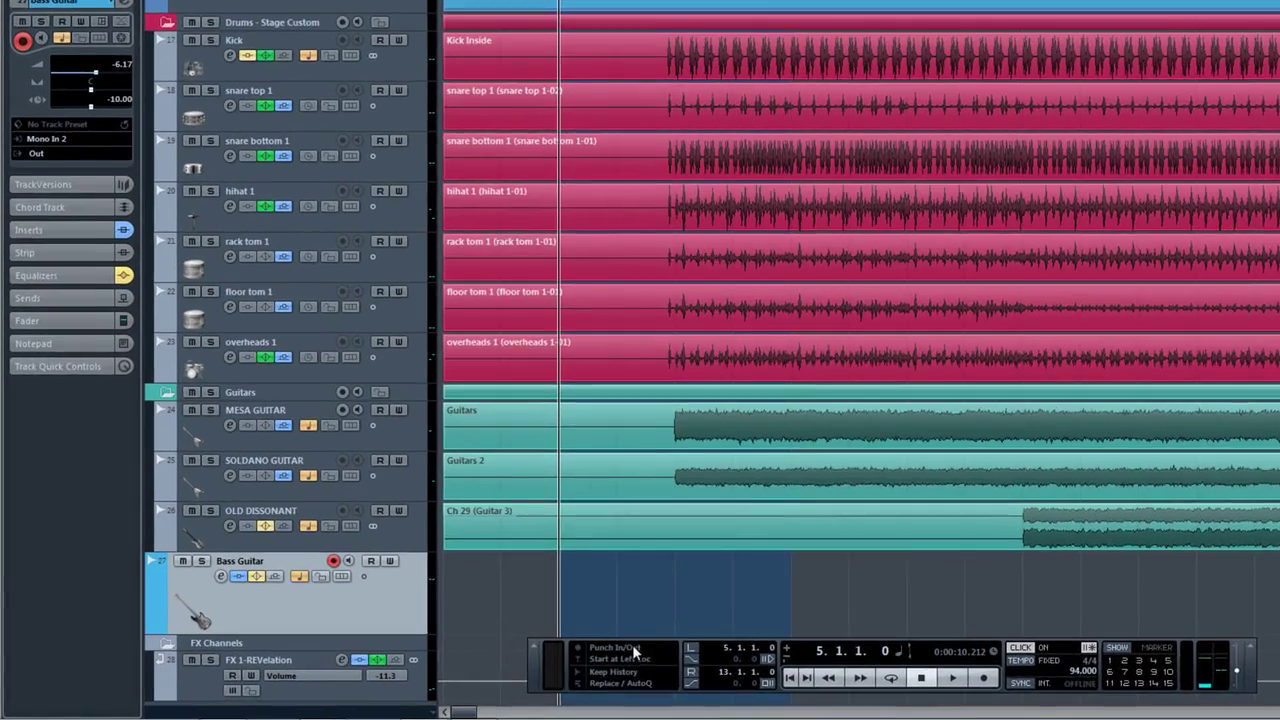
Switch the record mode to Re-Record and redo the Bass Guitar take: record, stop, record again
{"action": "left_click", "coordinate": [505, 661]}
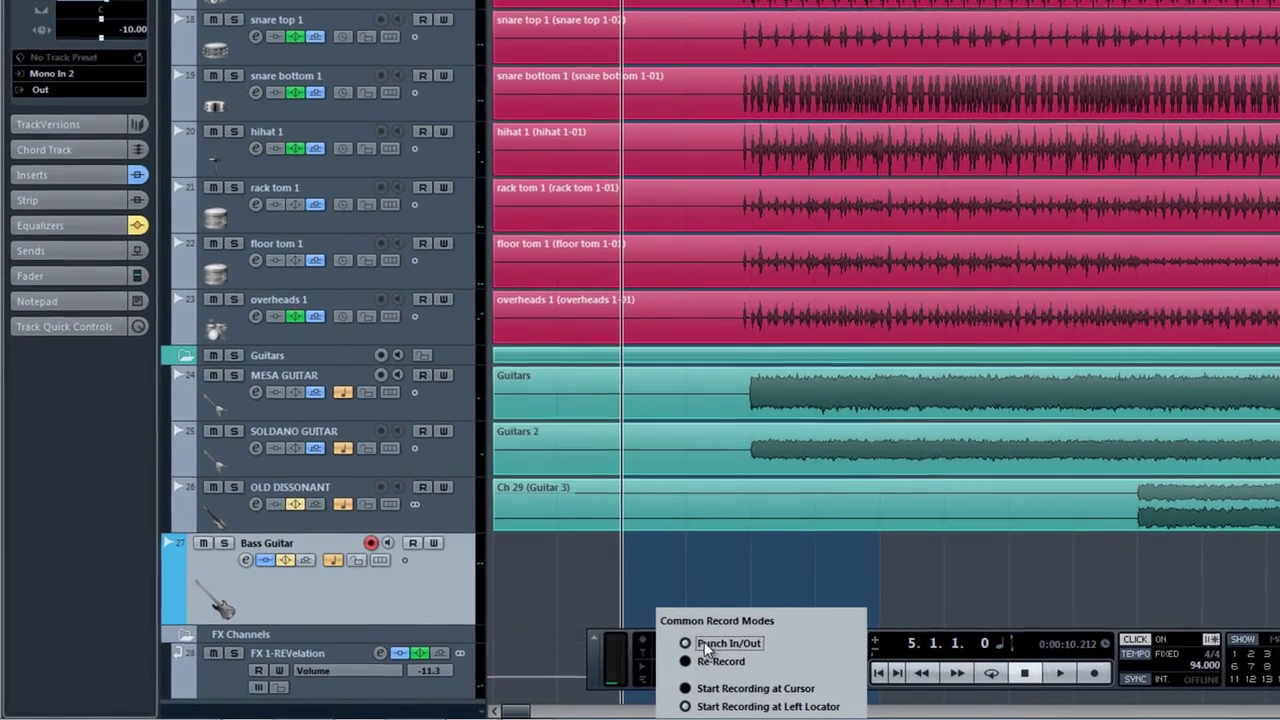
{"action": "left_click", "coordinate": [703, 663]}
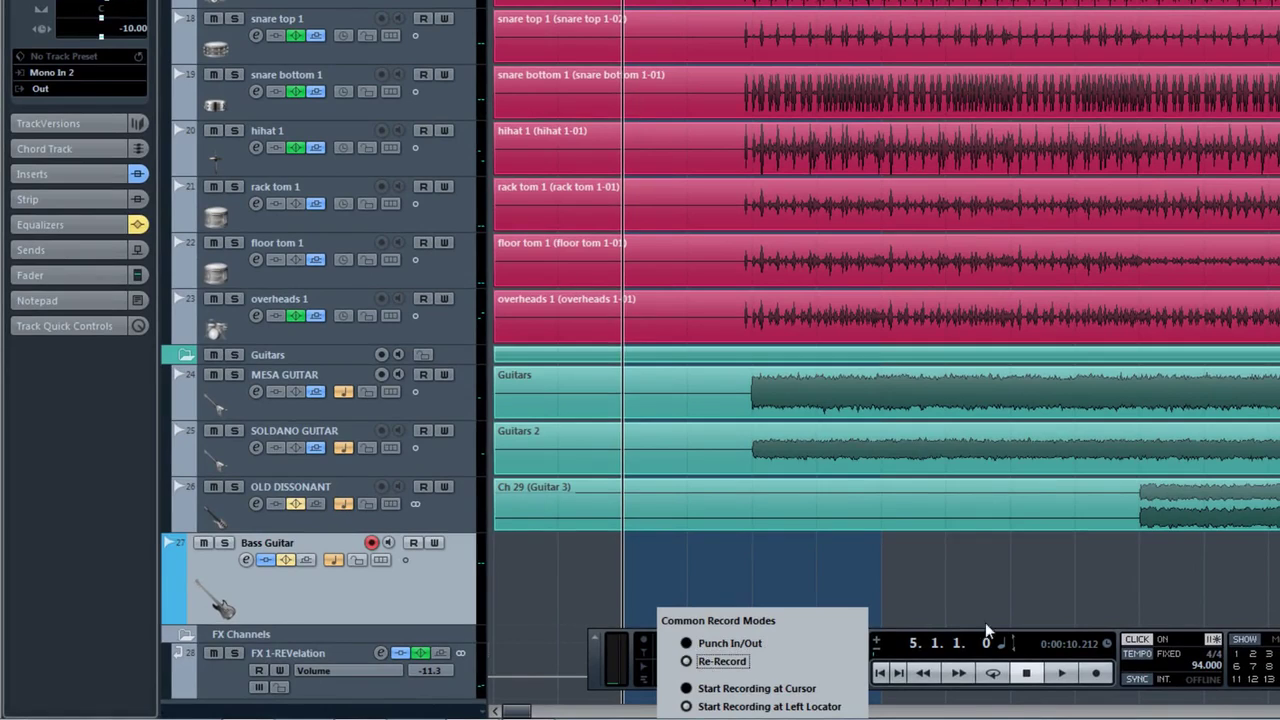
{"action": "left_click", "coordinate": [1094, 673]}
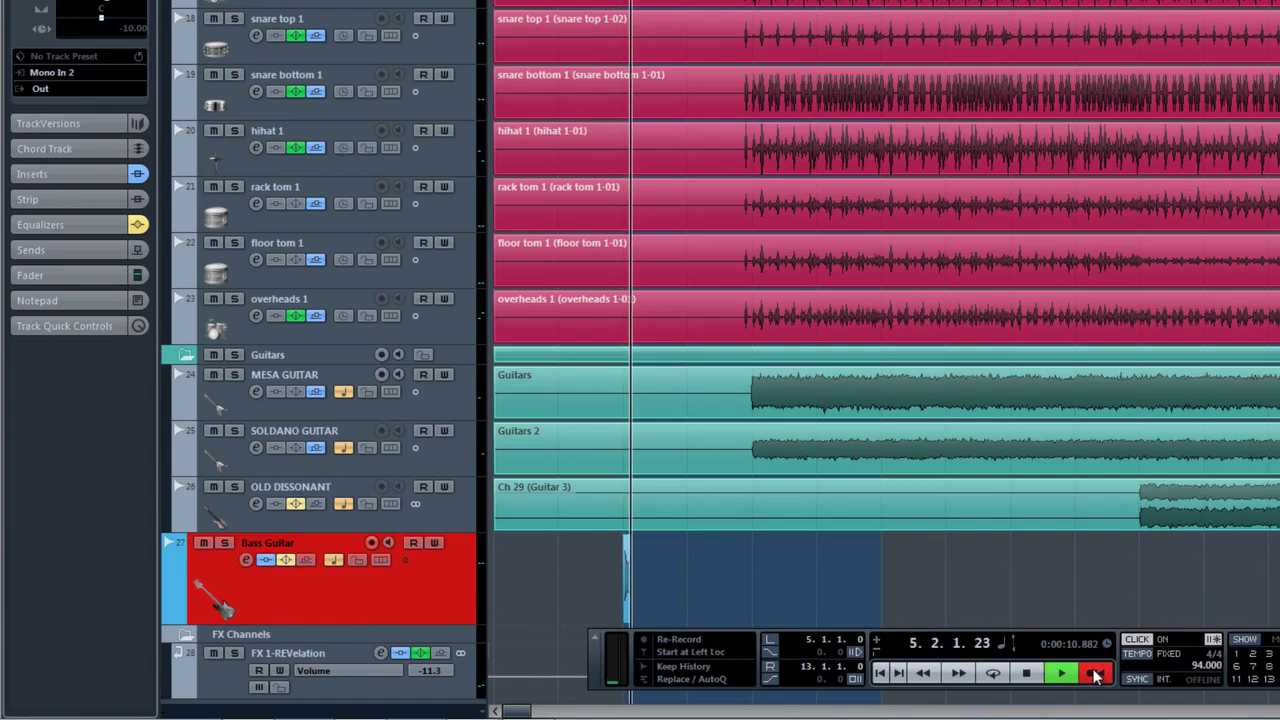
{"action": "left_click", "coordinate": [1094, 673]}
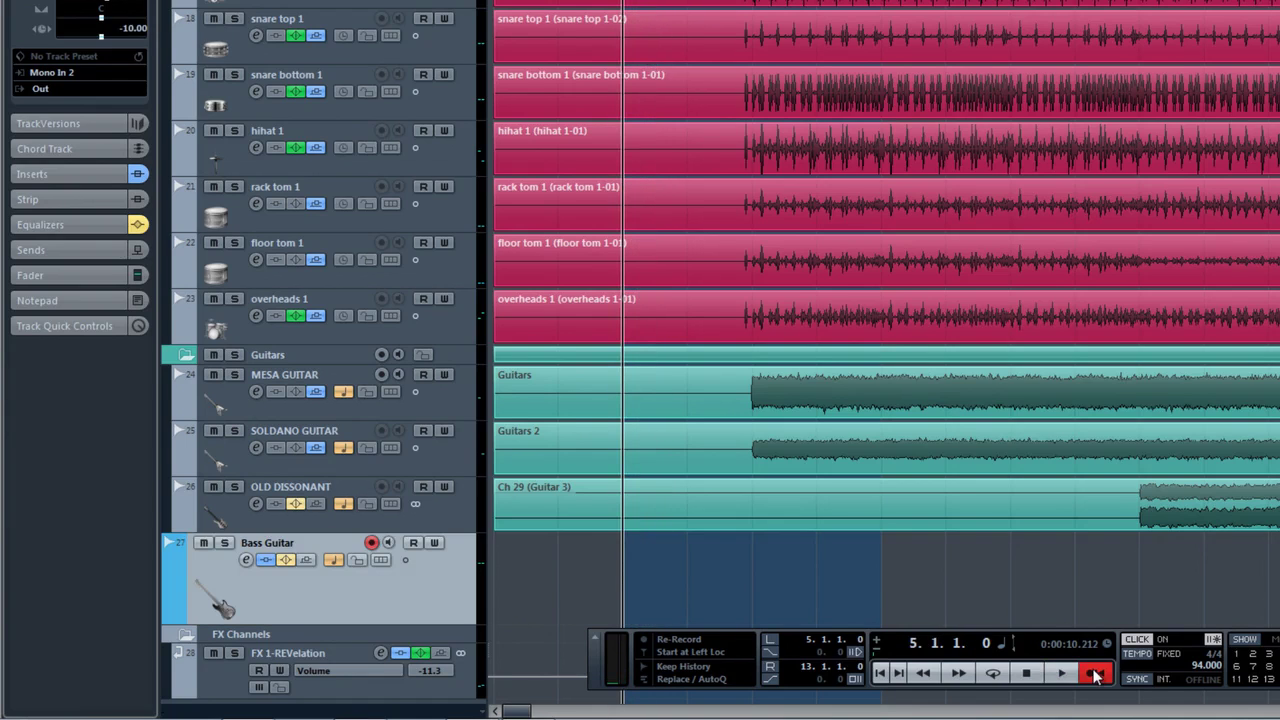
{"action": "left_click", "coordinate": [1094, 673]}
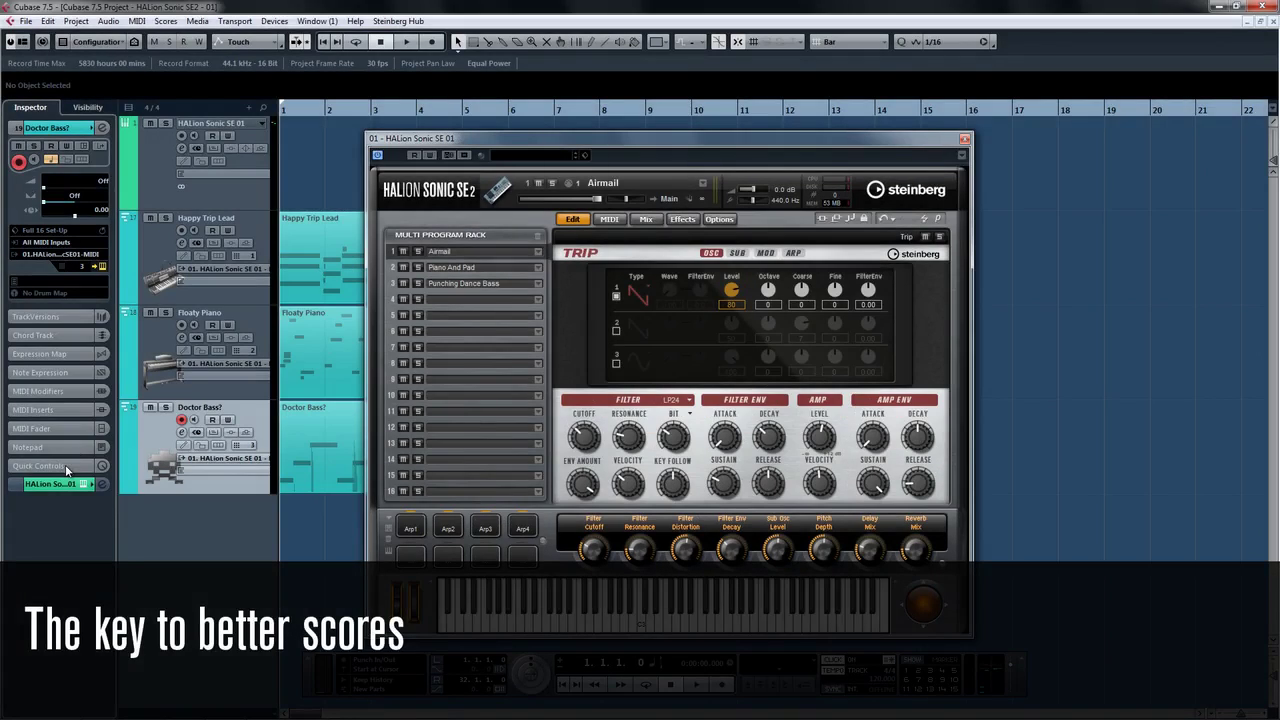
Use quick-control Learn to assign Sub Osc Level from HALion Sonic SE to a quick control
{"action": "left_click", "coordinate": [65, 464]}
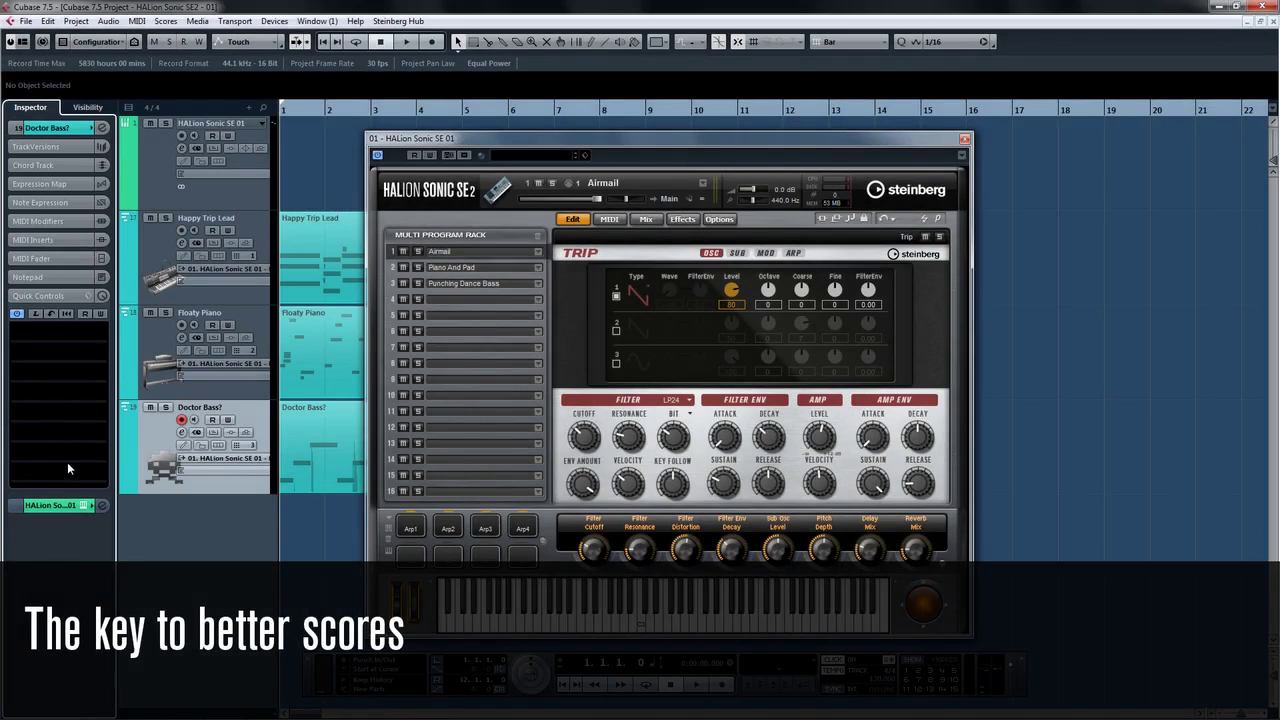
{"action": "left_click", "coordinate": [54, 315]}
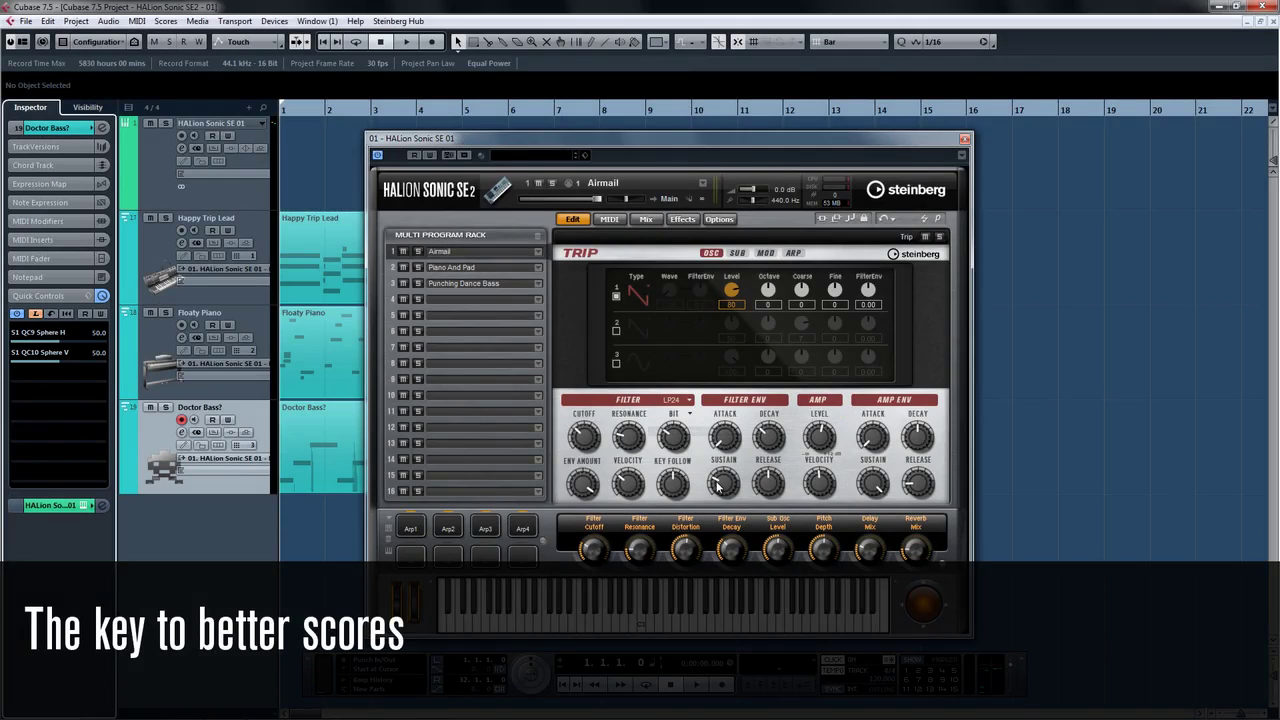
{"action": "left_click", "coordinate": [779, 549]}
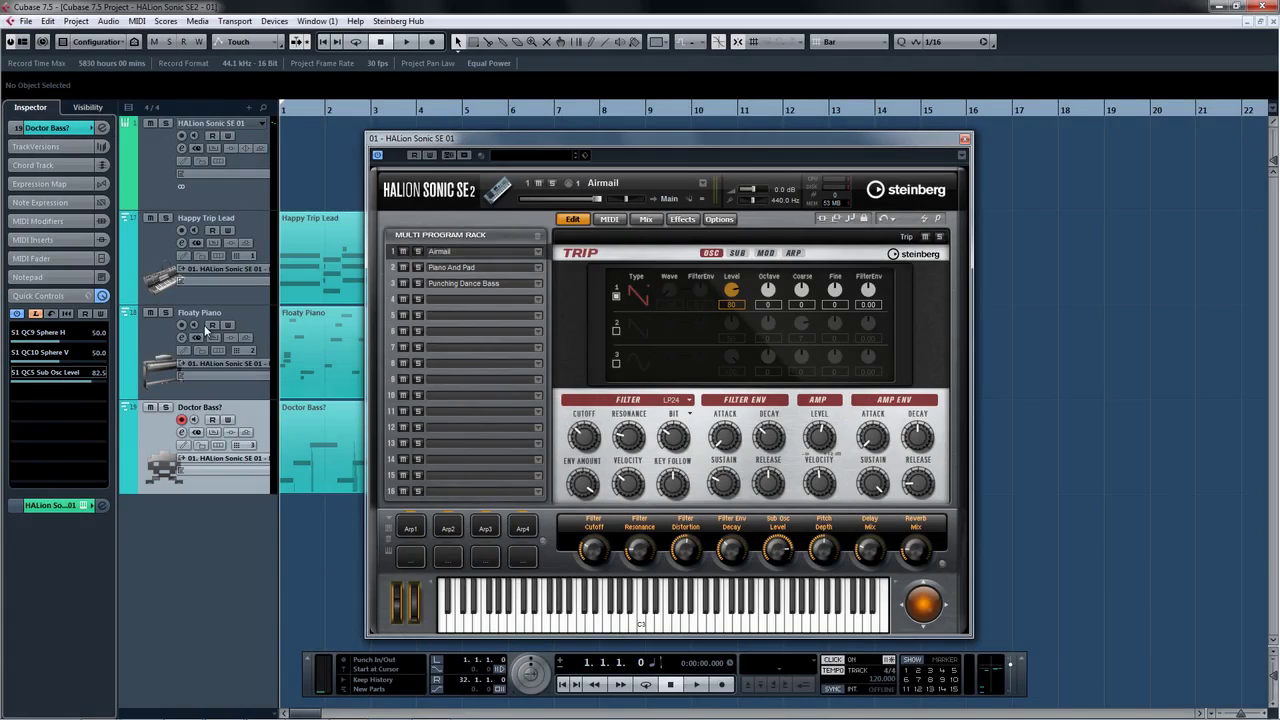
{"action": "left_click", "coordinate": [36, 314]}
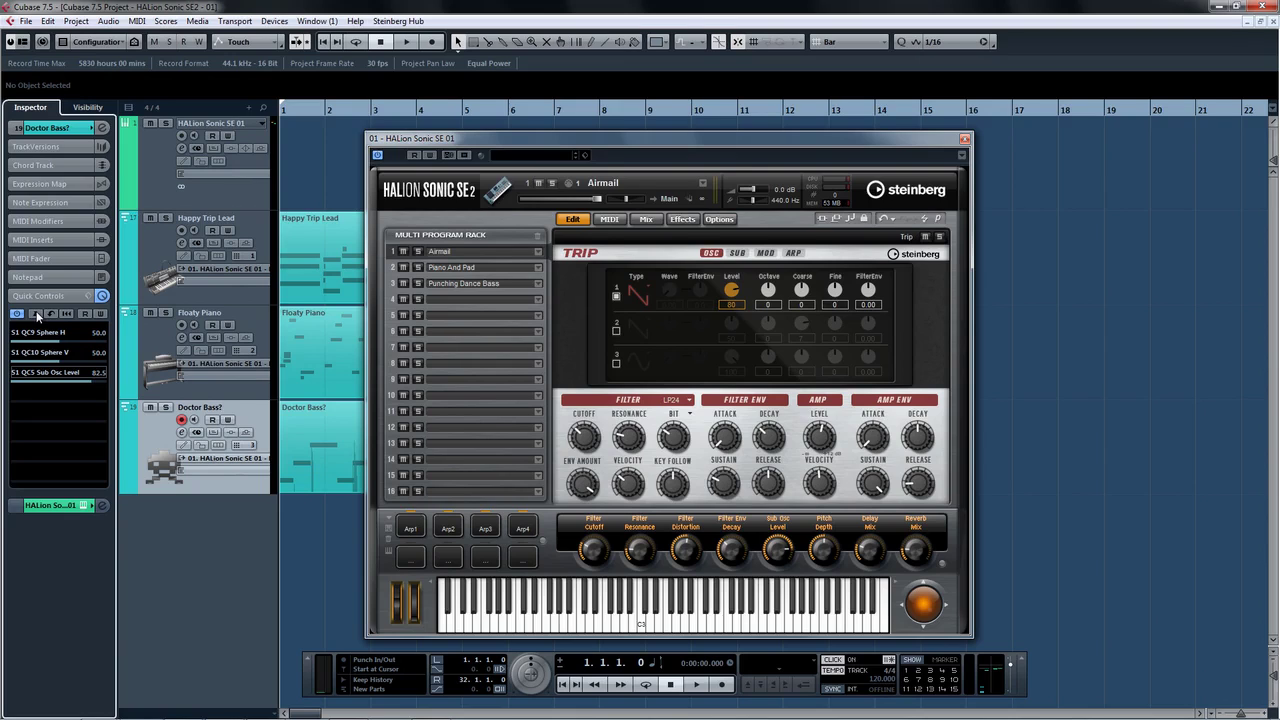
Save the track quick controls as a preset named 'Sphere & Sub'
{"action": "right_click", "coordinate": [88, 298]}
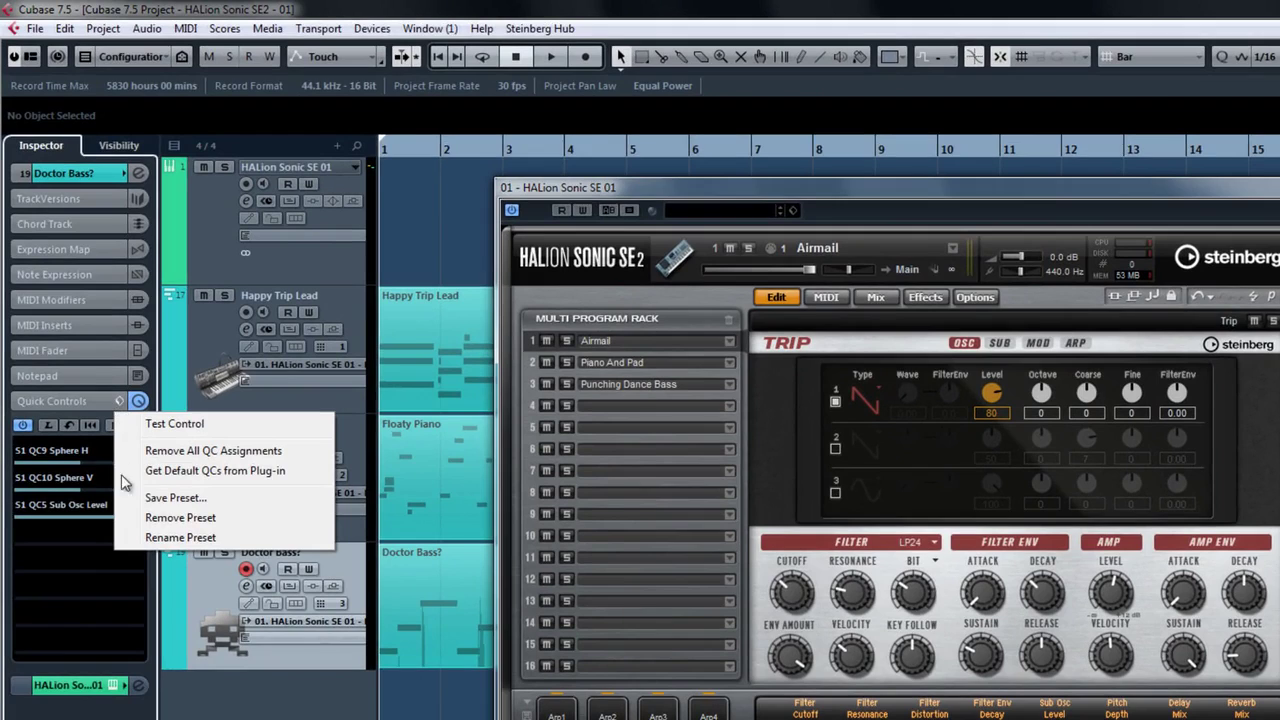
{"action": "left_click", "coordinate": [230, 497]}
{"action": "type", "text": "Sphere & Sub"}
{"action": "key", "text": "Return"}
Load the Test Control quick-control preset, then load 'Sphere & Sub' back
{"action": "left_click", "coordinate": [119, 401]}
{"action": "left_click", "coordinate": [150, 424]}
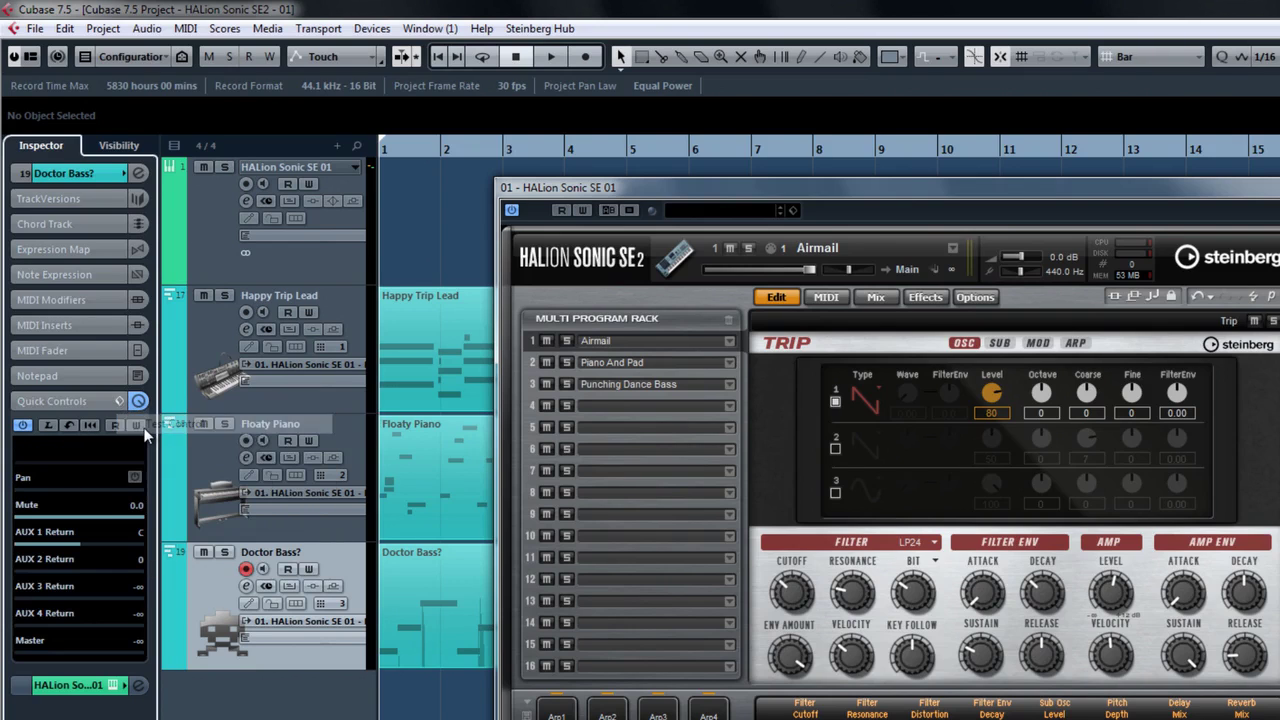
{"action": "left_click", "coordinate": [120, 402]}
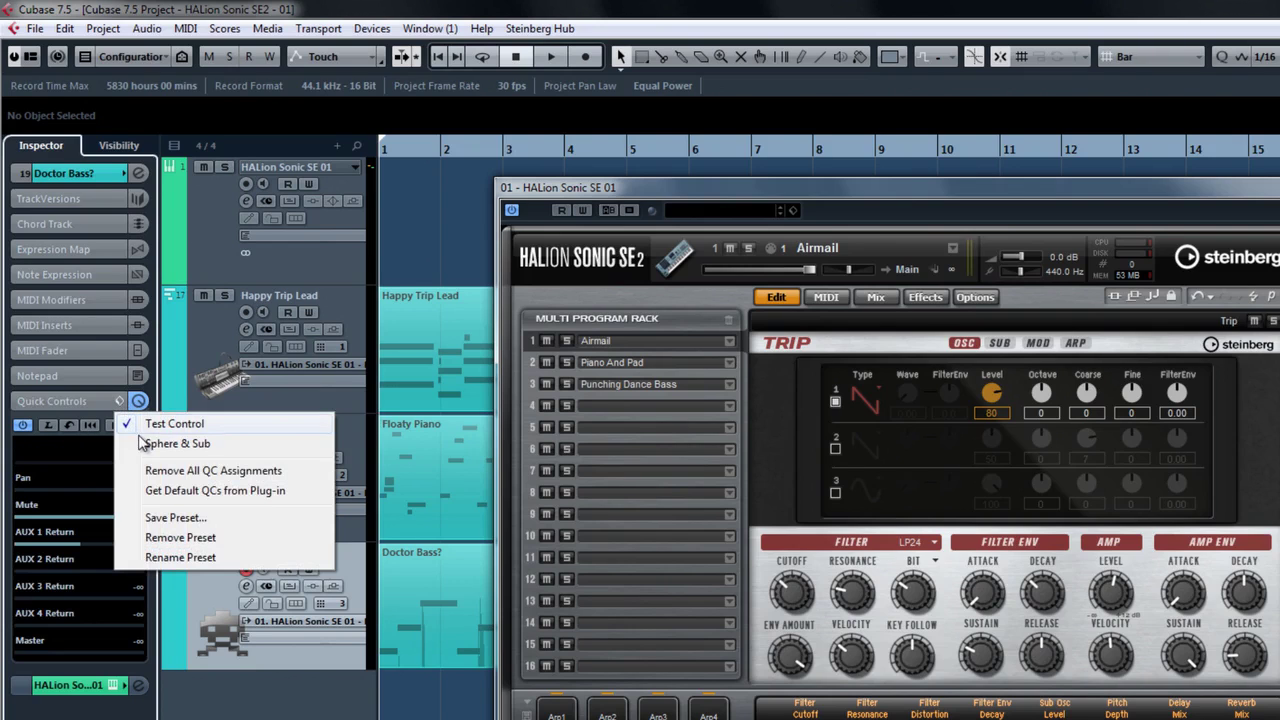
{"action": "left_click", "coordinate": [165, 444]}
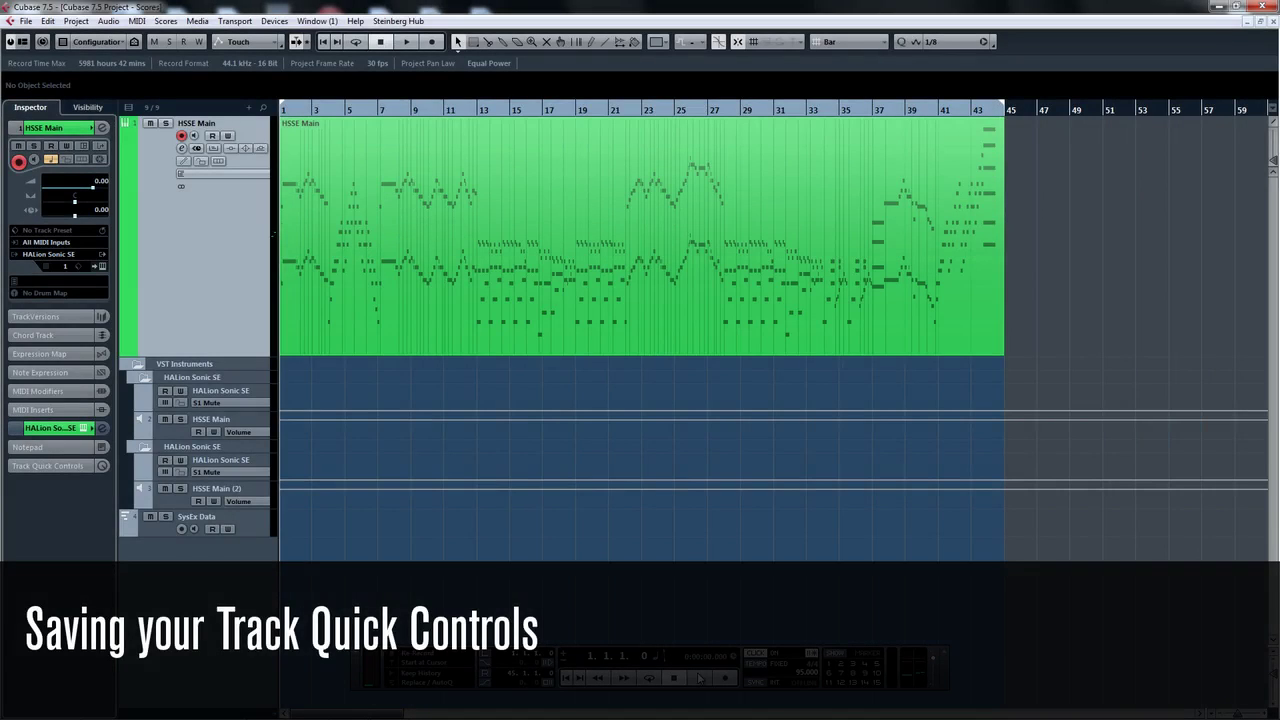
Start playback and open the HSSE Main MIDI part in the Score Editor
{"action": "key", "text": "space"}
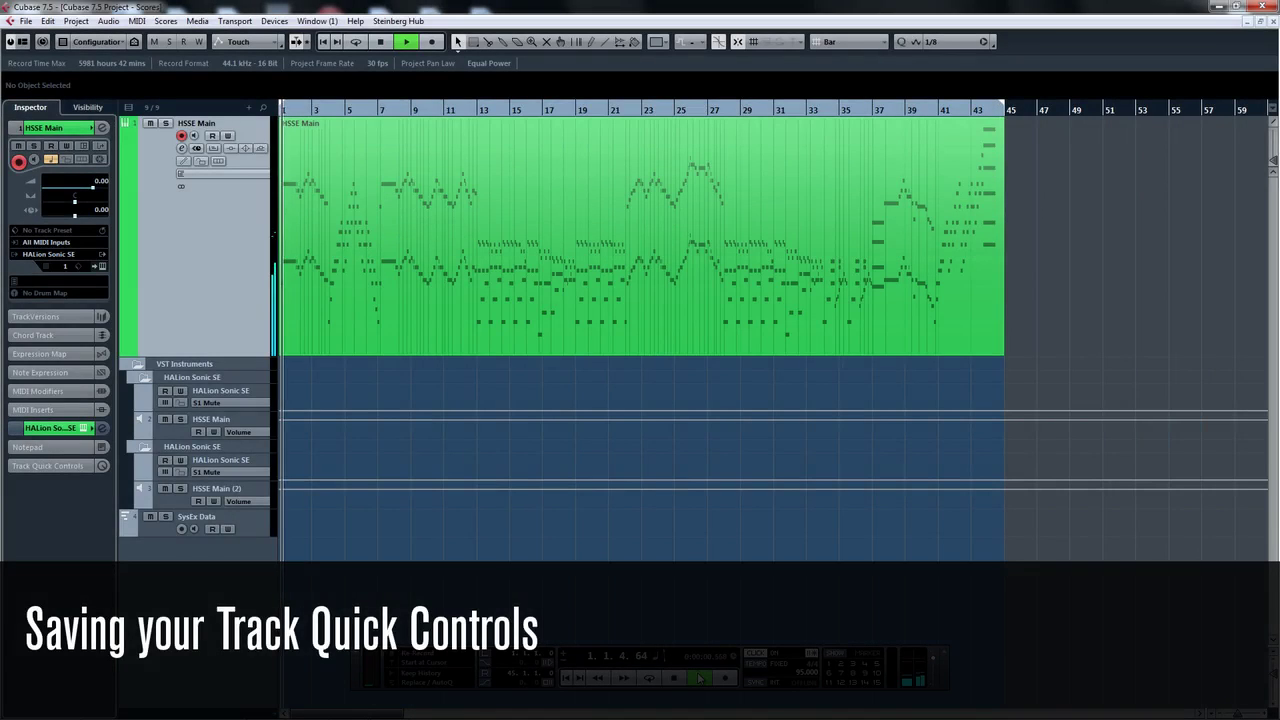
{"action": "left_click", "coordinate": [373, 195]}
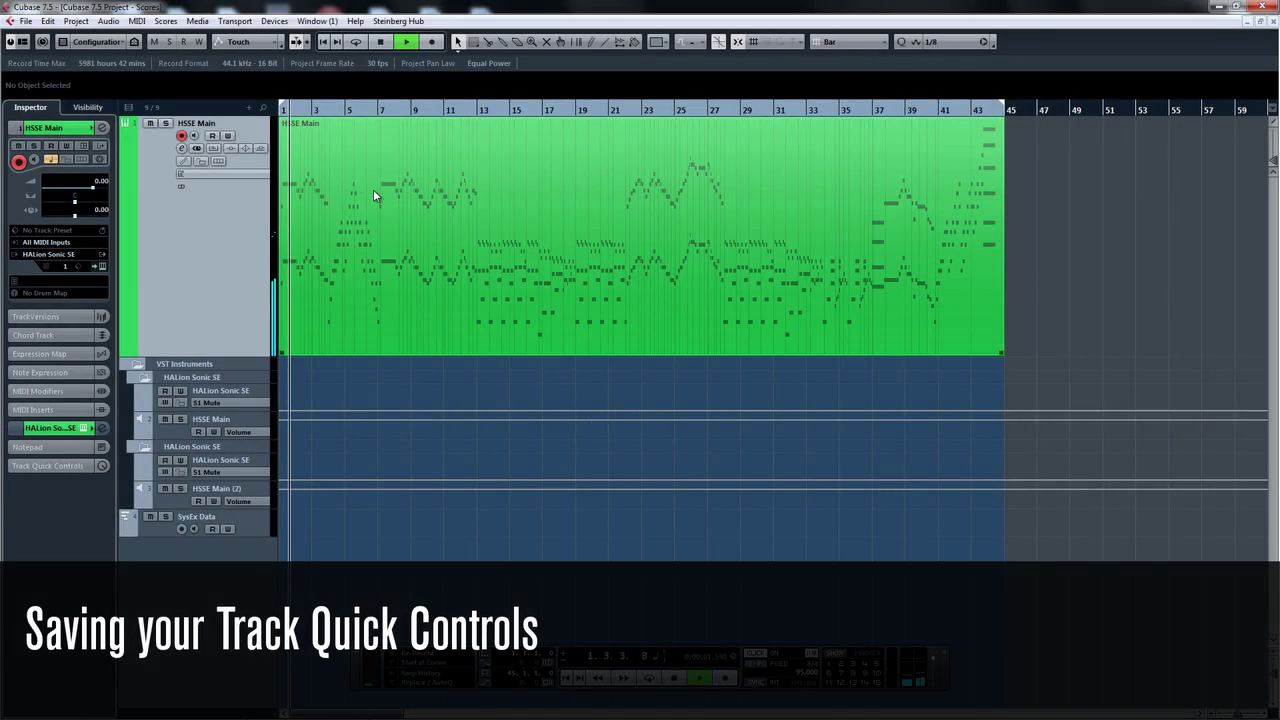
{"action": "left_click", "coordinate": [137, 21]}
{"action": "left_click", "coordinate": [182, 56]}
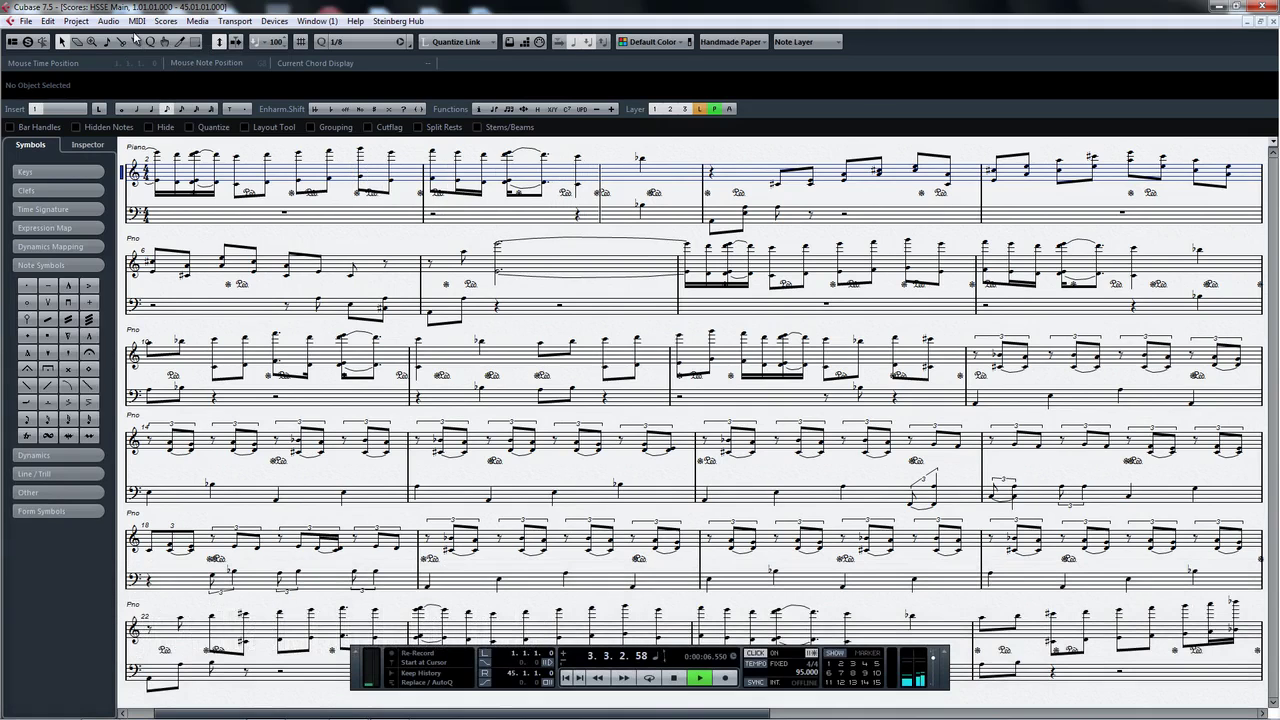
Check the part in the Key Editor, return to the score, and show the Inspector with Quantize expanded
{"action": "left_click", "coordinate": [137, 21]}
{"action": "left_click", "coordinate": [140, 37]}
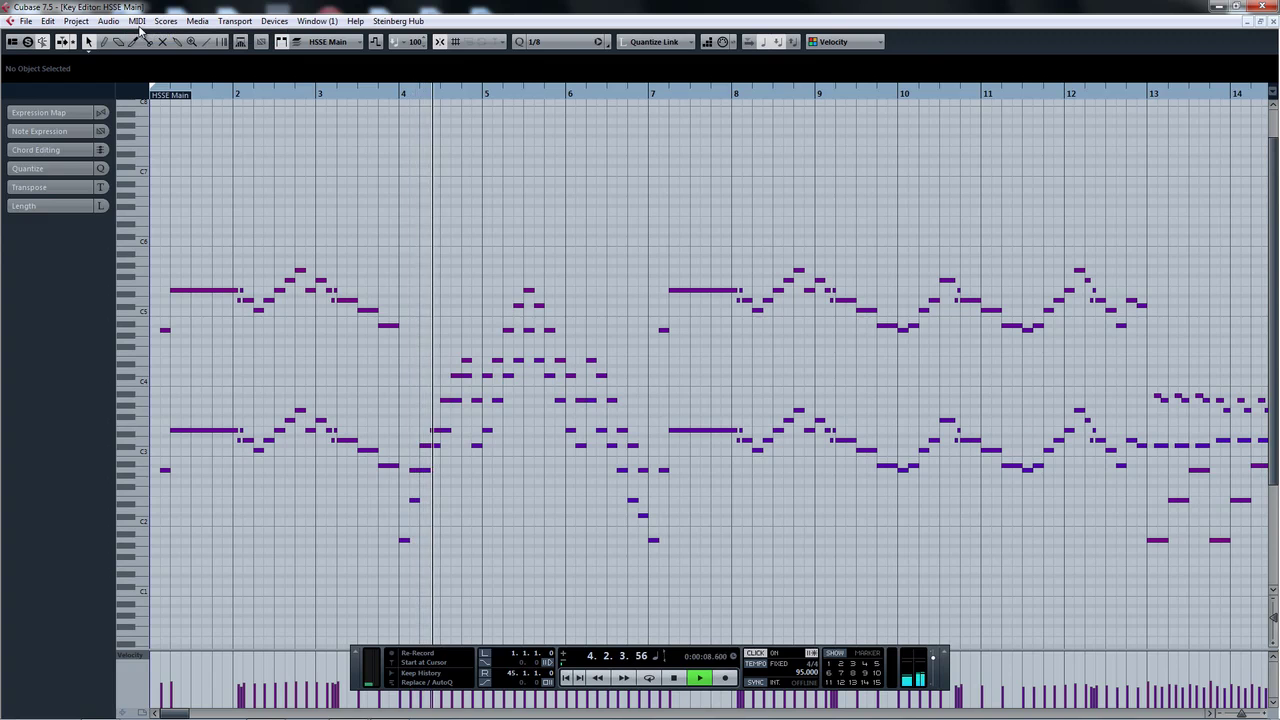
{"action": "left_click", "coordinate": [137, 21]}
{"action": "left_click", "coordinate": [146, 51]}
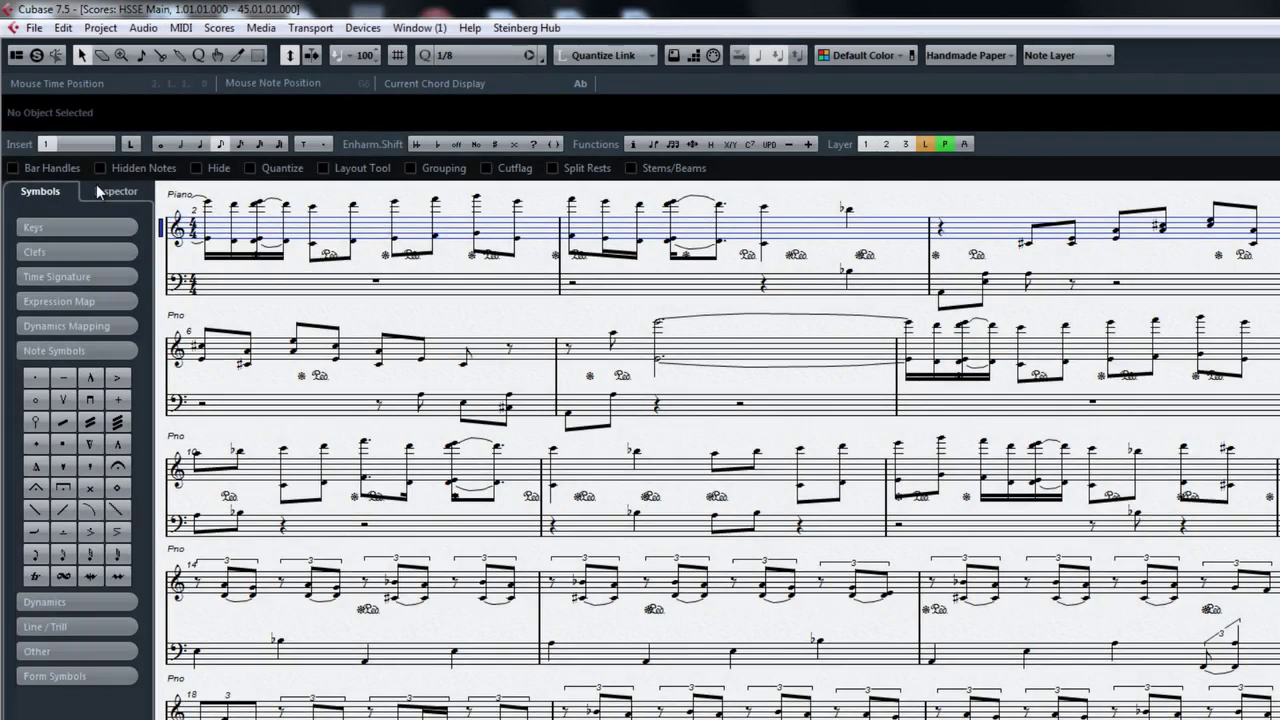
{"action": "left_click", "coordinate": [96, 187]}
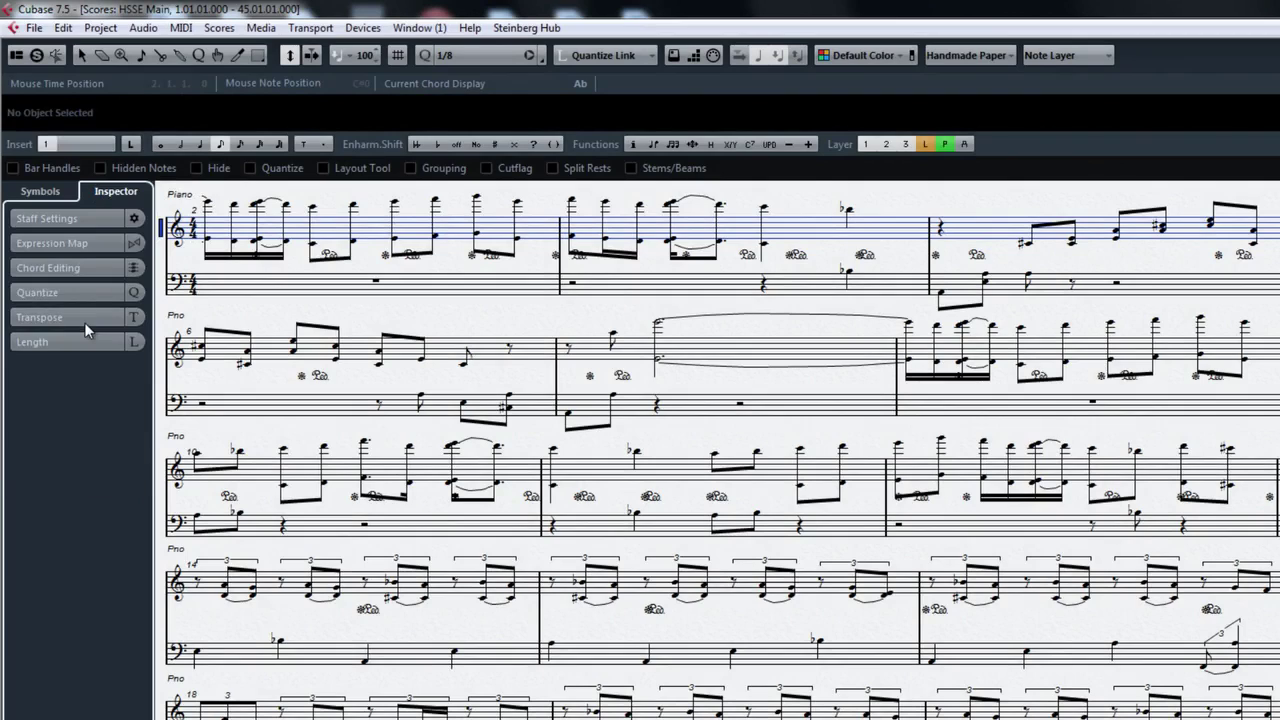
{"action": "left_click", "coordinate": [83, 293]}
Select the chord notes at bar 2 and transpose them down 24 semitones in the Inspector
{"action": "mouse_move", "coordinate": [84, 340]}
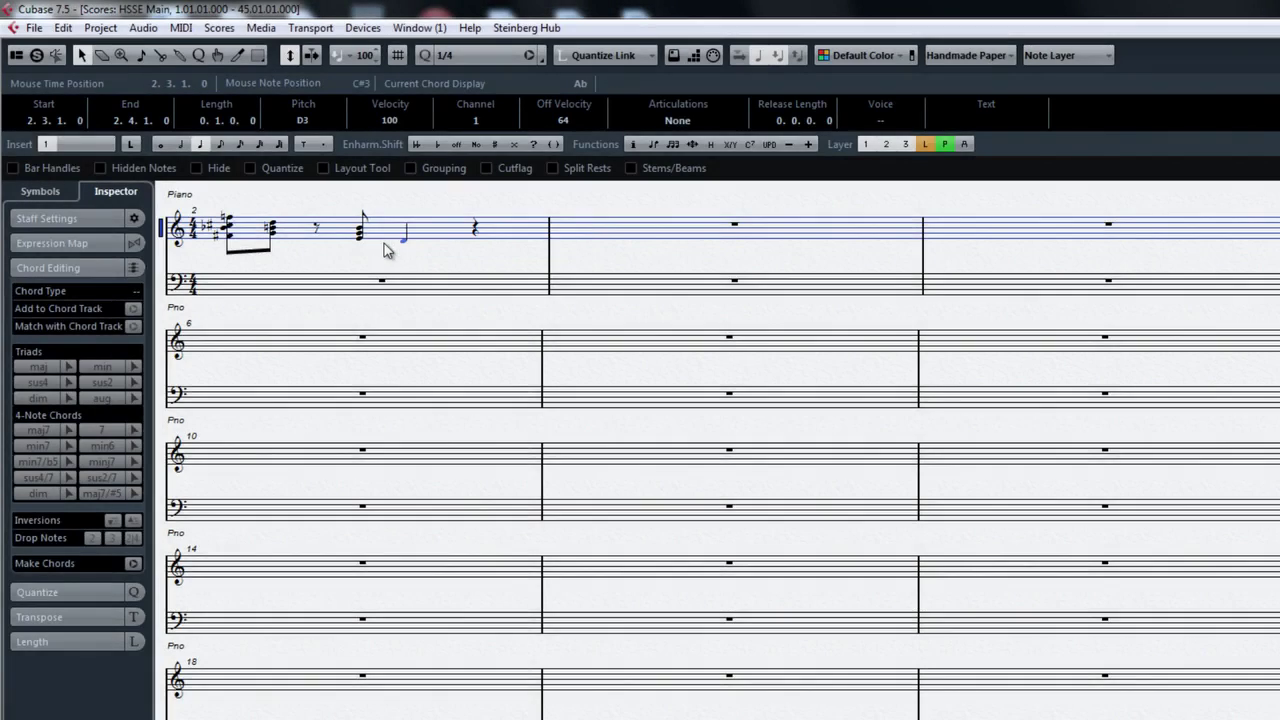
{"action": "left_click_drag", "start_coordinate": [446, 192], "coordinate": [215, 295]}
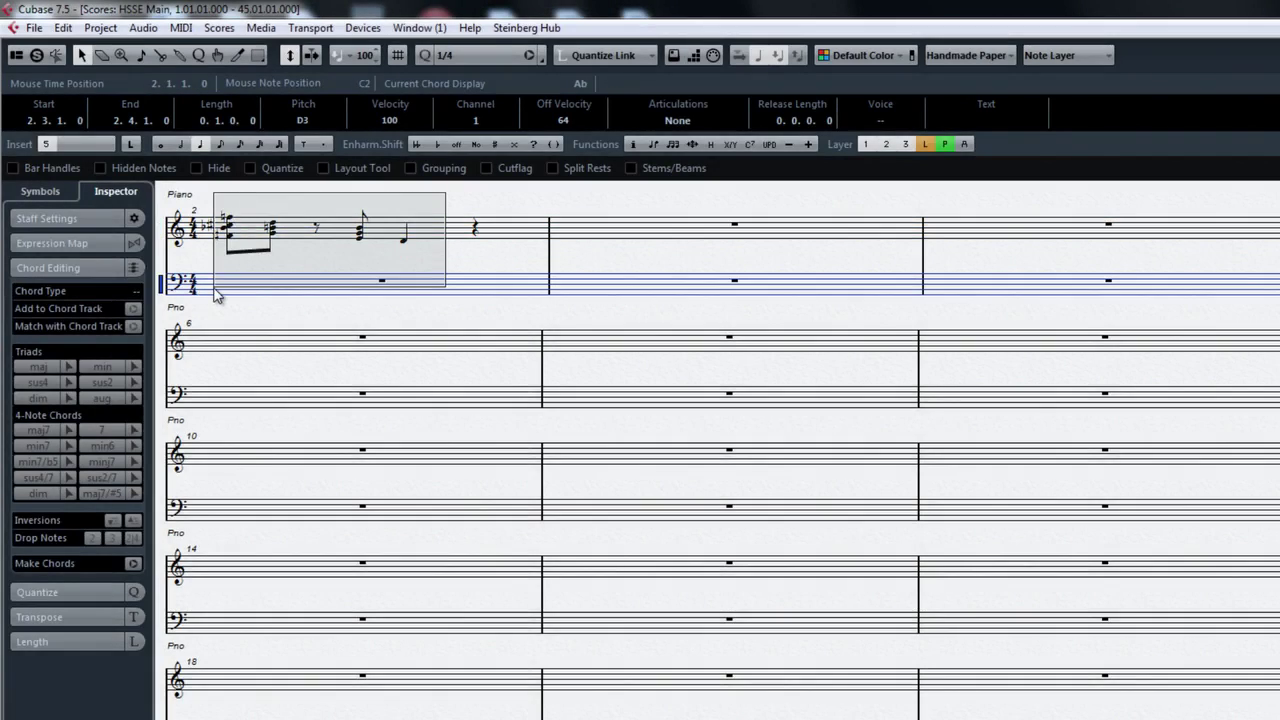
{"action": "left_click", "coordinate": [82, 614]}
{"action": "left_click", "coordinate": [133, 339]}
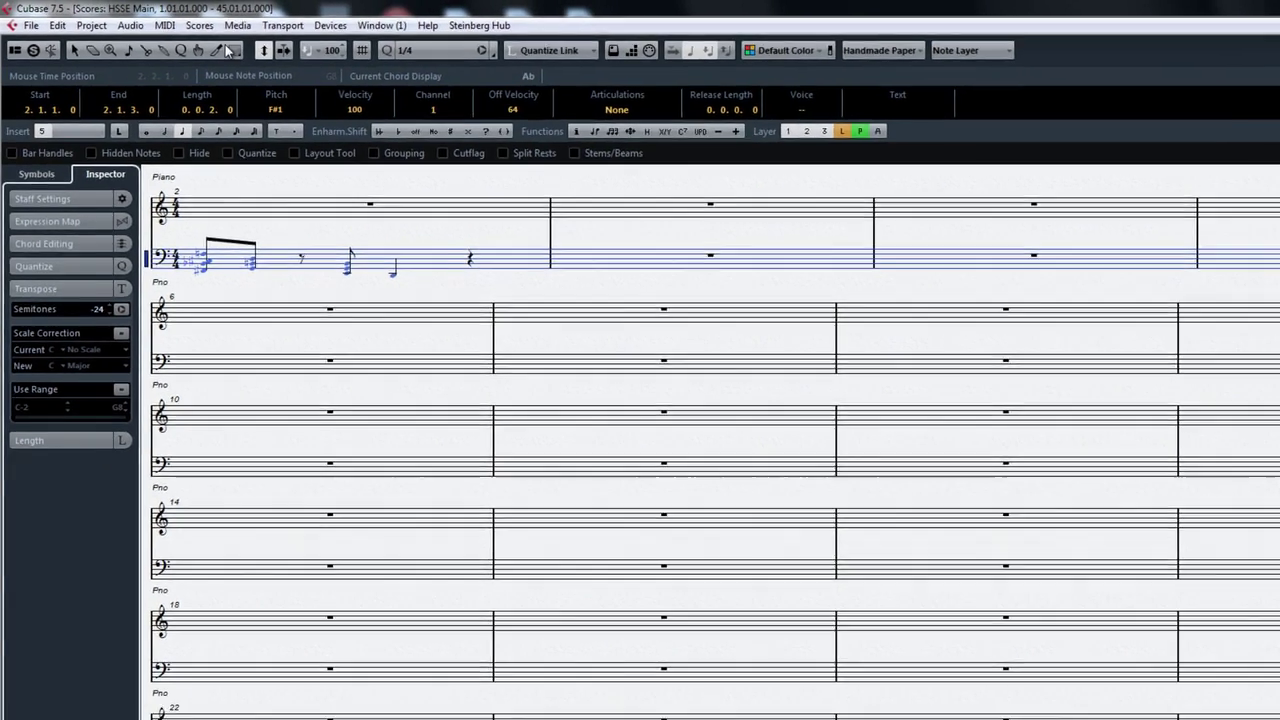
Open the notes in the Key Editor and raise them back up 24 semitones
{"action": "left_click", "coordinate": [164, 25]}
{"action": "left_click", "coordinate": [206, 49]}
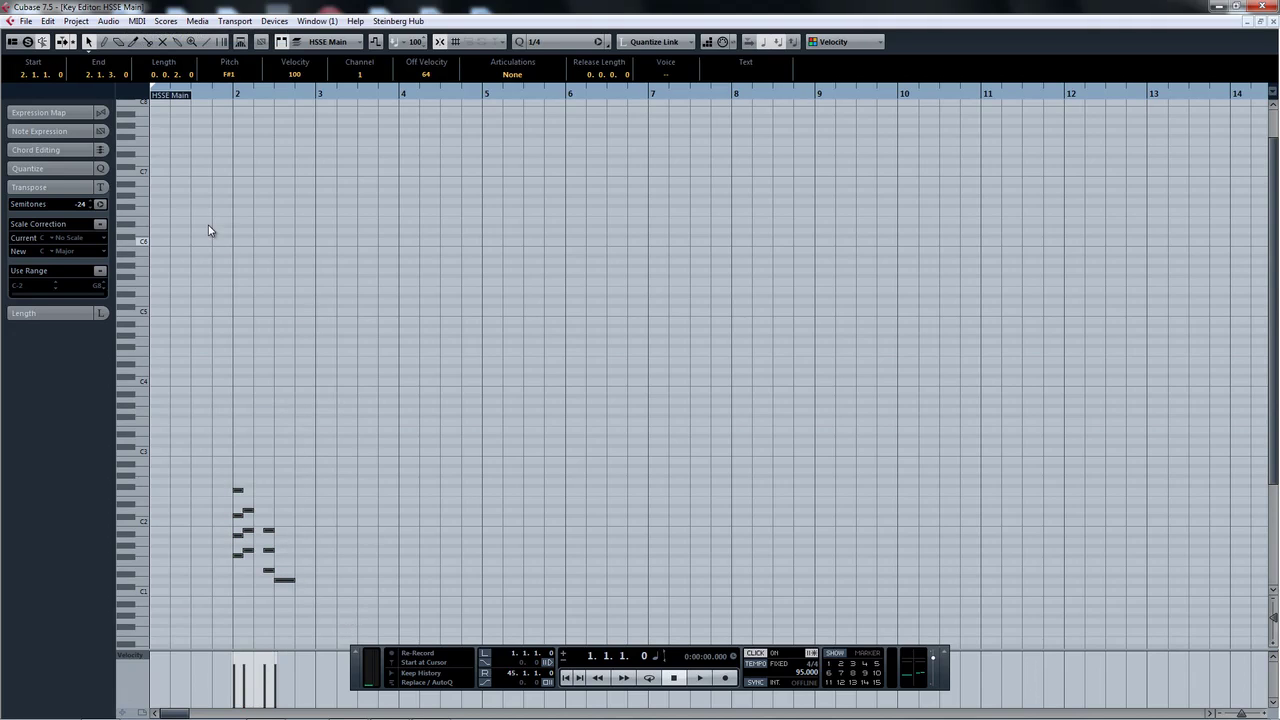
{"action": "left_click", "coordinate": [100, 204]}
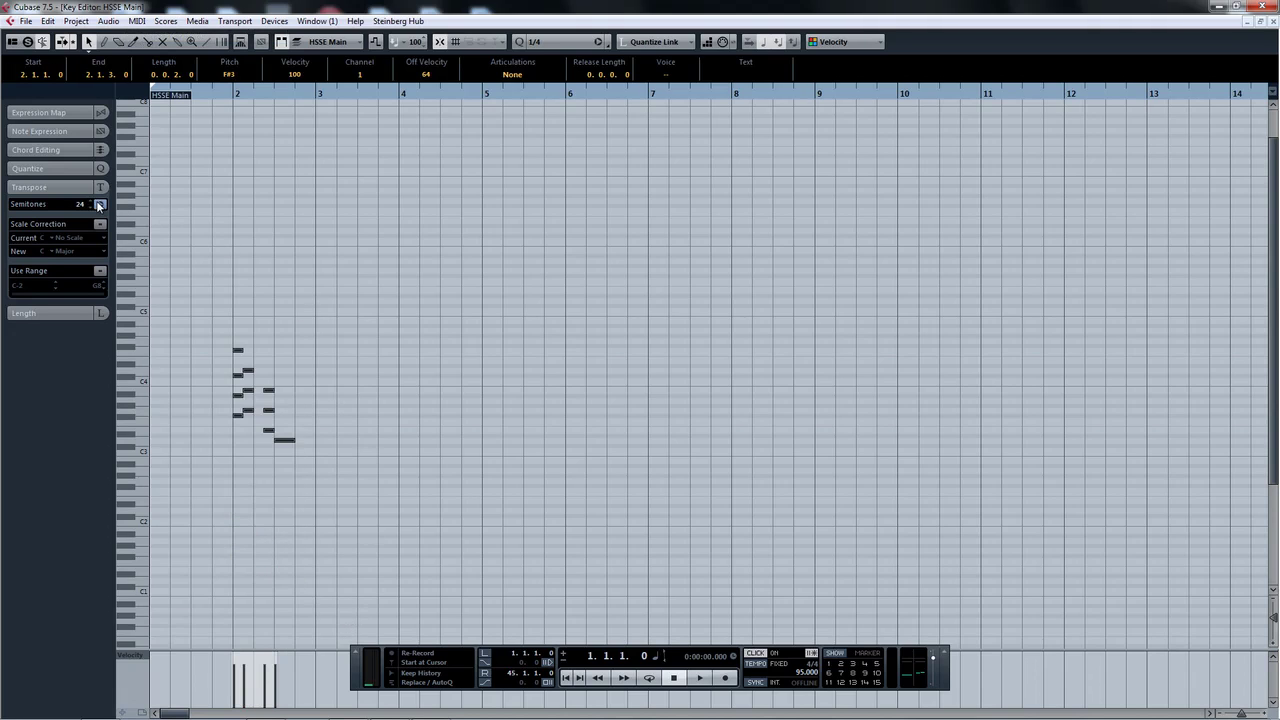